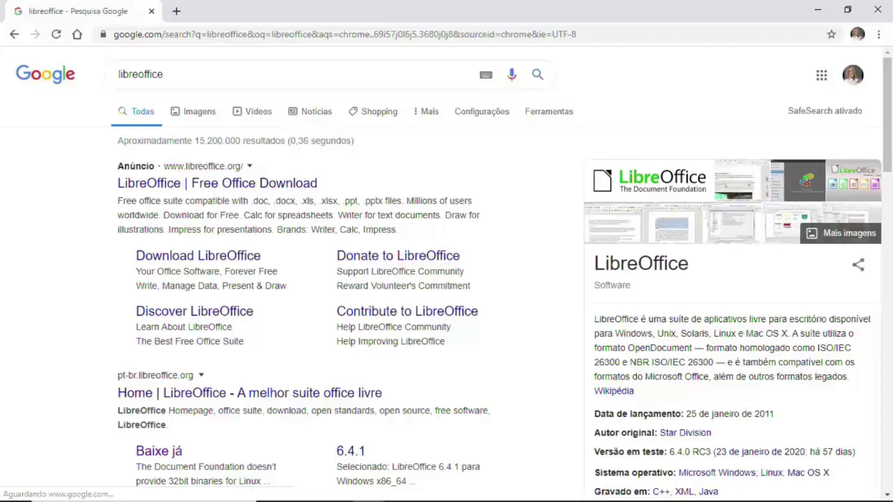
- Open the "Baixe já" download page of the Brazilian Portuguese LibreOffice site from the search results
{"action": "scroll", "coordinate": [195, 143], "scroll_direction": "down", "scroll_amount": 3}
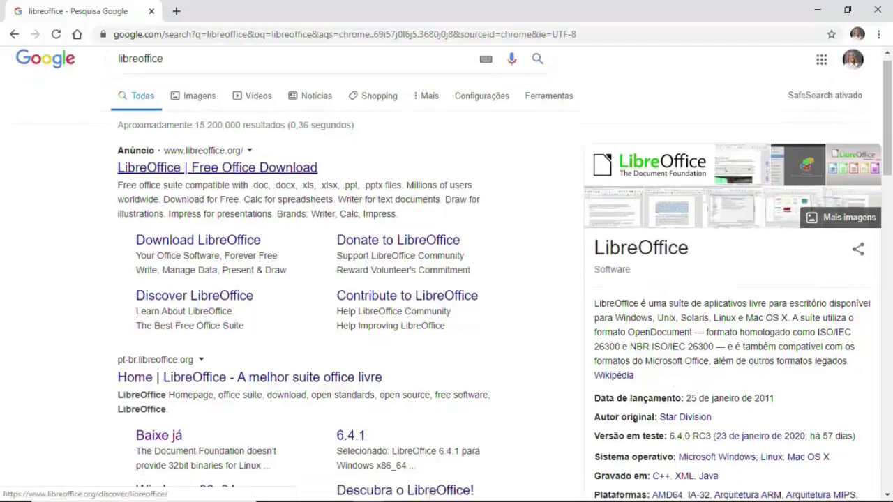
{"action": "scroll", "coordinate": [210, 197], "scroll_direction": "down", "scroll_amount": 1}
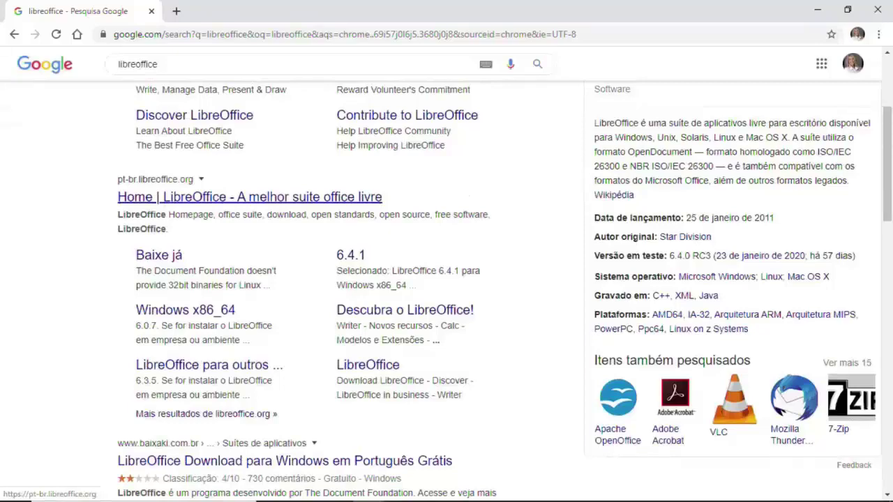
{"action": "scroll", "coordinate": [159, 258], "scroll_direction": "down", "scroll_amount": 2}
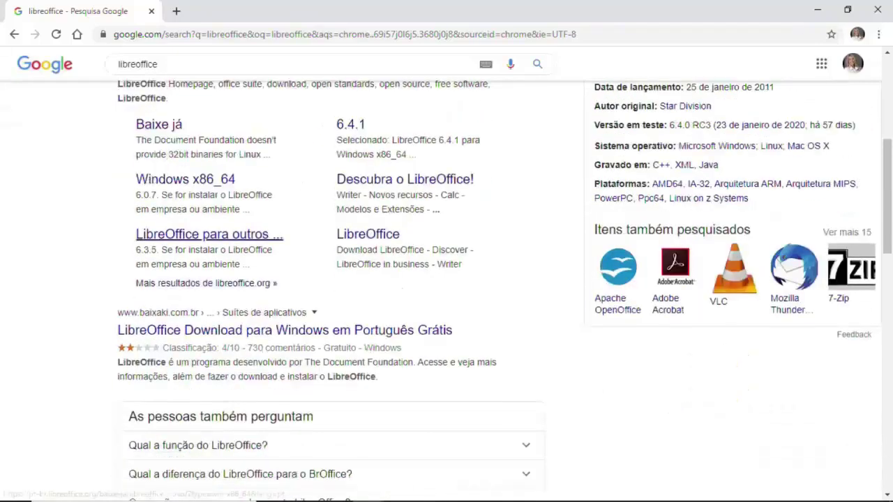
{"action": "scroll", "coordinate": [209, 238], "scroll_direction": "up", "scroll_amount": 3}
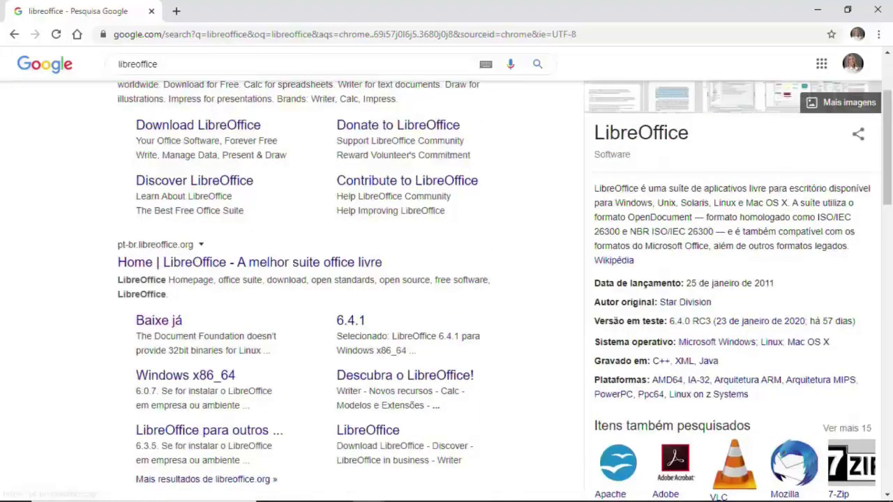
{"action": "left_click", "coordinate": [159, 320]}
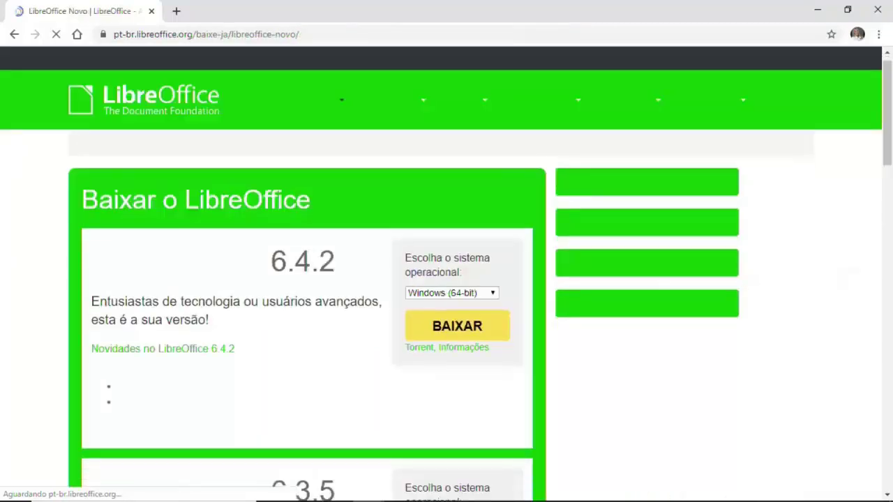
- Examine the download page for the offered LibreOffice versions, operating systems and additional downloads
{"action": "scroll", "coordinate": [446, 279], "scroll_direction": "down", "scroll_amount": 2}
{"action": "scroll", "coordinate": [447, 279], "scroll_direction": "up", "scroll_amount": 2}
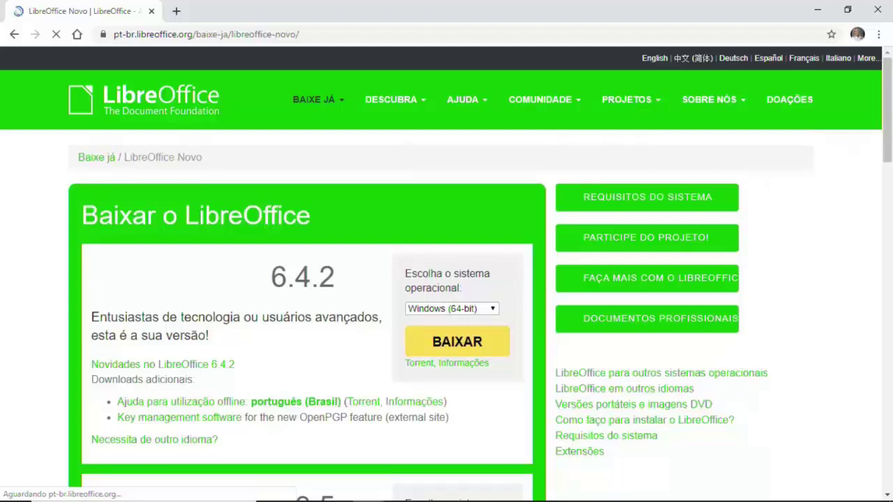
{"action": "scroll", "coordinate": [446, 314], "scroll_direction": "down", "scroll_amount": 1}
{"action": "scroll", "coordinate": [446, 314], "scroll_direction": "down", "scroll_amount": 2}
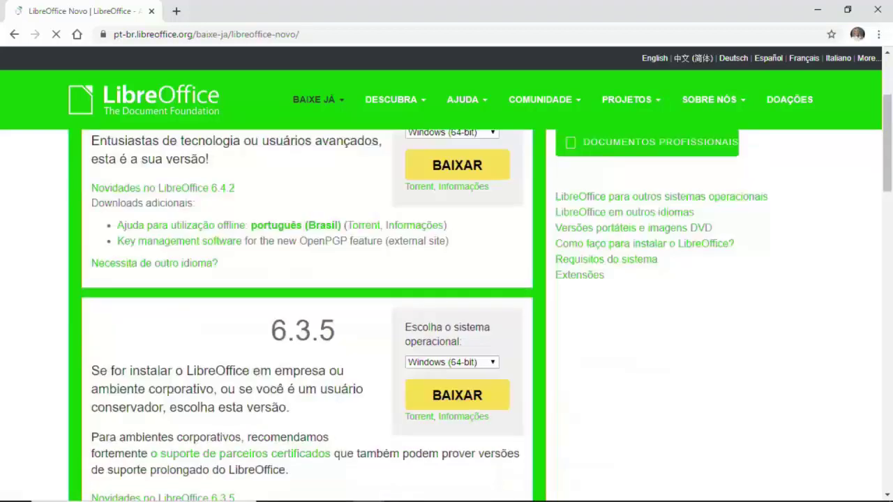
{"action": "scroll", "coordinate": [446, 314], "scroll_direction": "down", "scroll_amount": 8}
{"action": "scroll", "coordinate": [446, 314], "scroll_direction": "down", "scroll_amount": 6}
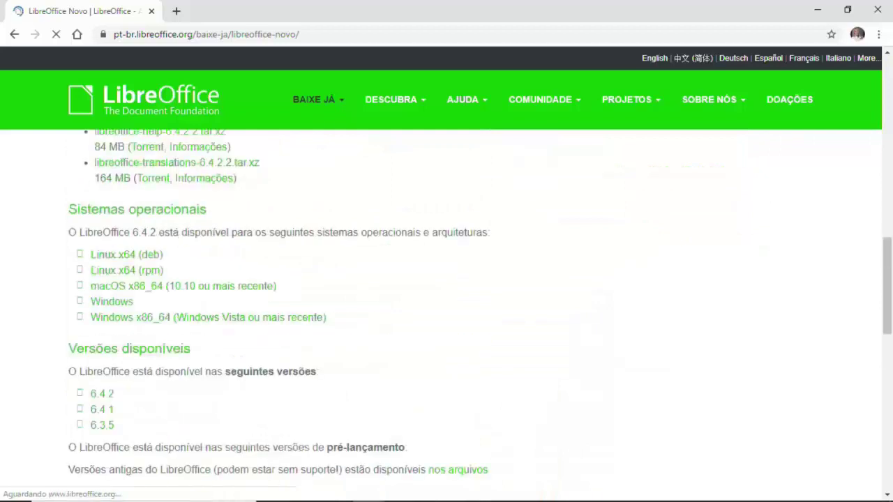
{"action": "scroll", "coordinate": [447, 314], "scroll_direction": "up", "scroll_amount": 4}
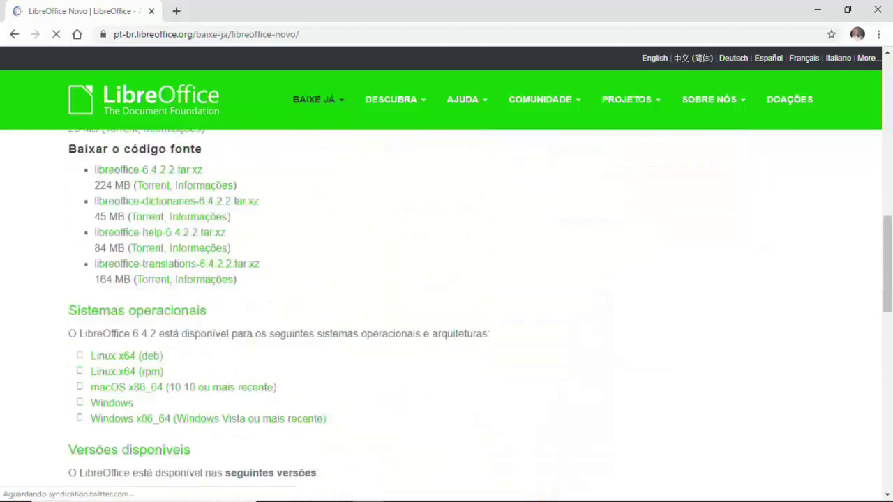
{"action": "scroll", "coordinate": [447, 314], "scroll_direction": "up", "scroll_amount": 6}
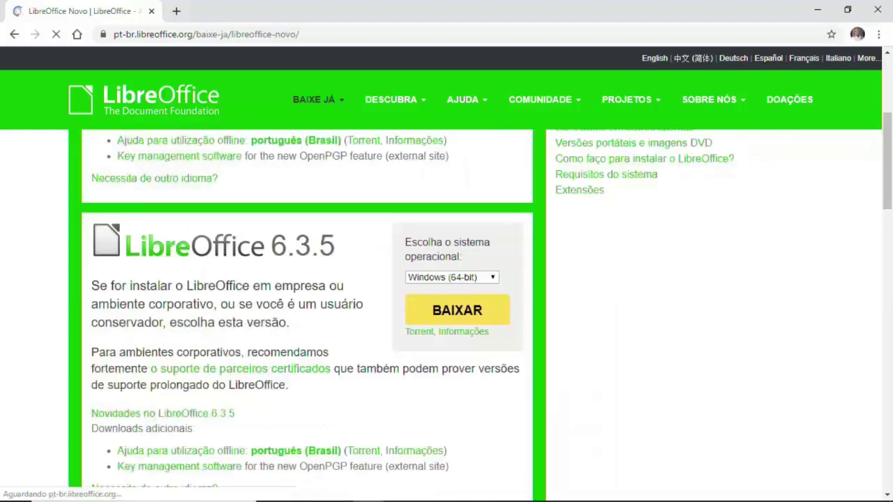
{"action": "scroll", "coordinate": [446, 314], "scroll_direction": "up", "scroll_amount": 4}
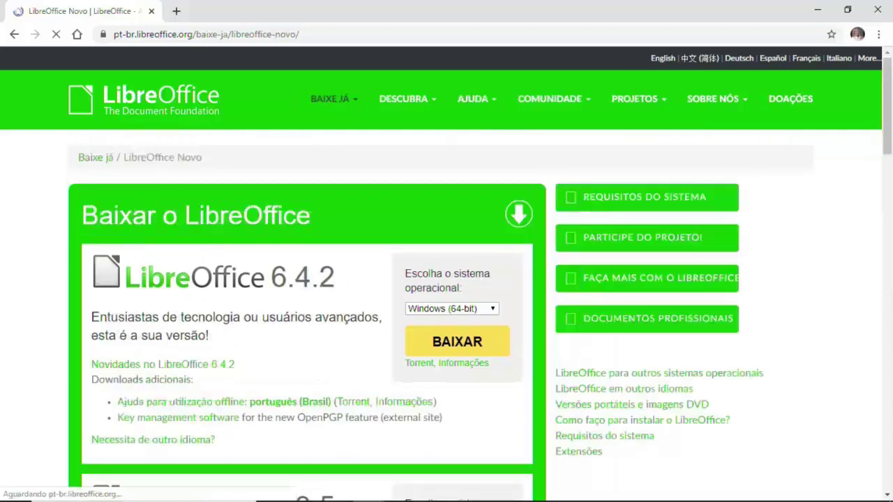
{"action": "scroll", "coordinate": [457, 276], "scroll_direction": "down", "scroll_amount": 1}
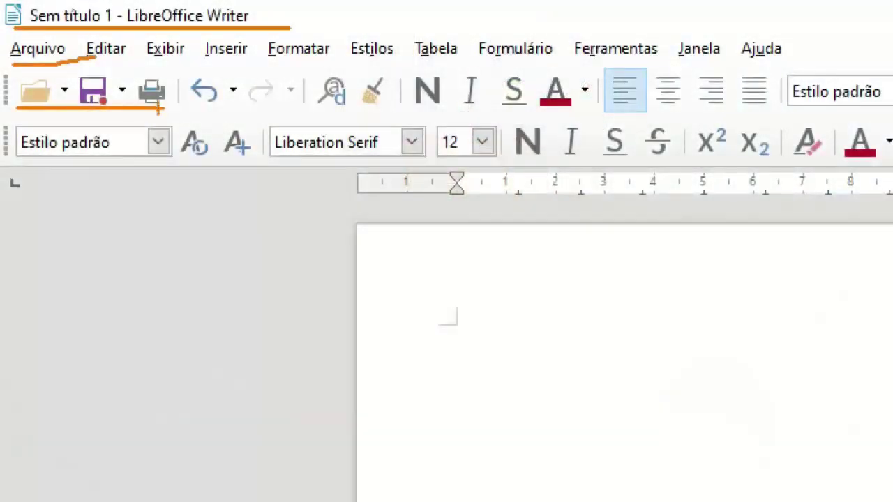
{"action": "left_click_drag", "start_coordinate": [14, 159], "coordinate": [381, 184]}
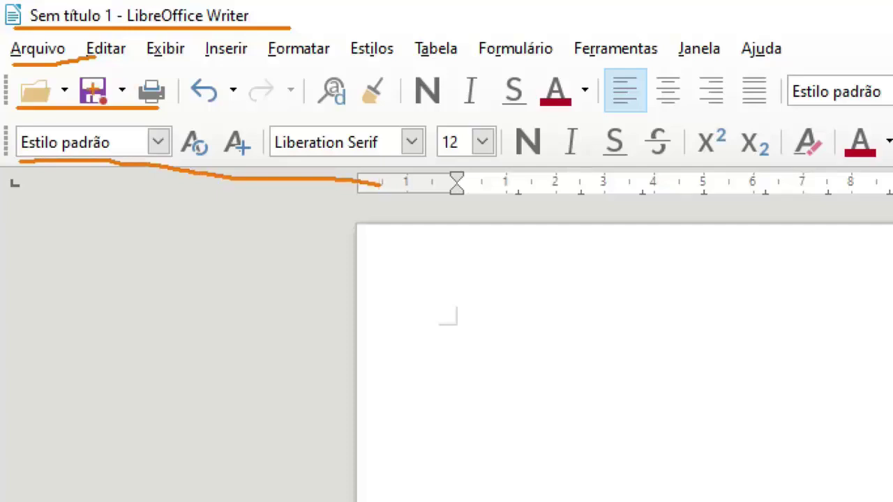
{"action": "left_click_drag", "start_coordinate": [297, 154], "coordinate": [355, 148]}
{"action": "left_click_drag", "start_coordinate": [442, 158], "coordinate": [657, 159]}
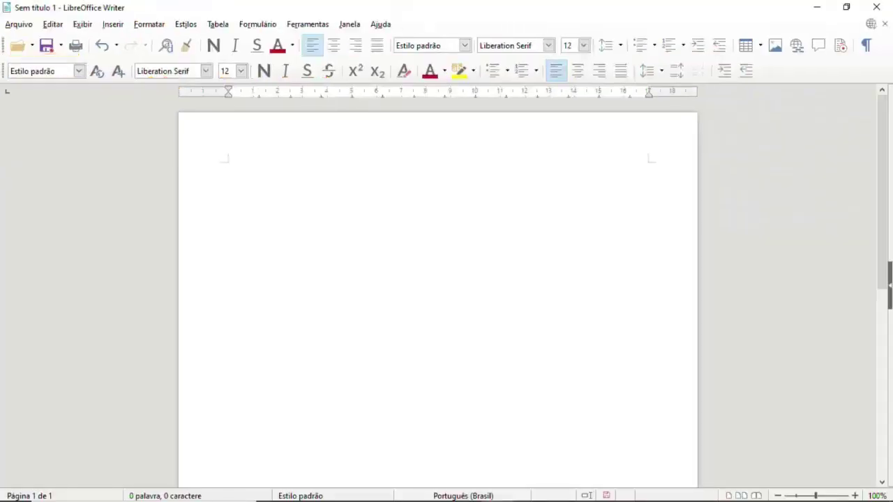
{"action": "key", "text": "alt+a"}
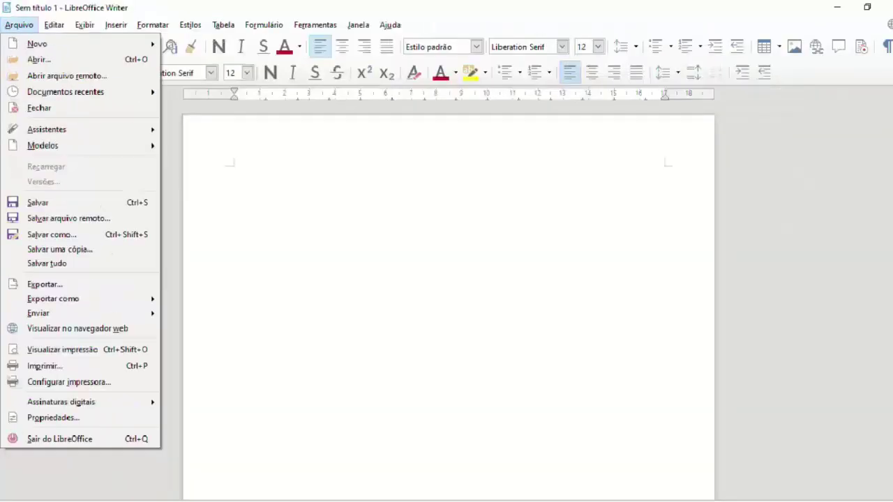
{"action": "key", "text": "Escape"}
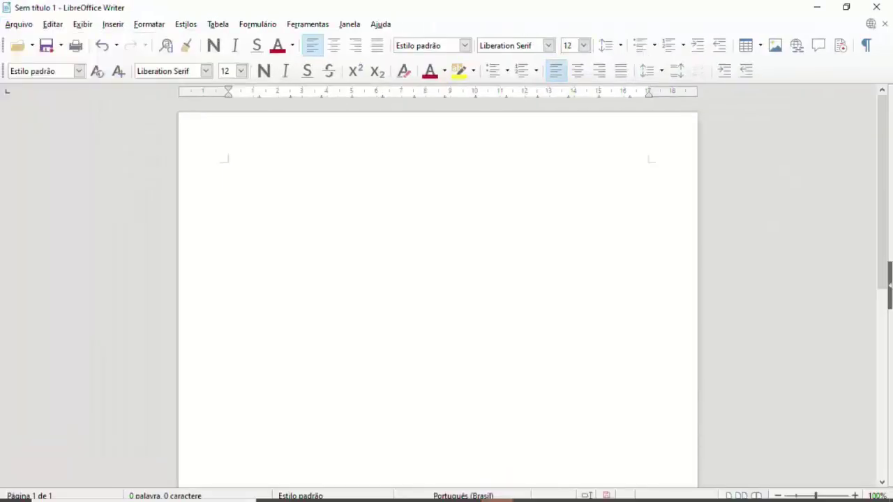
{"action": "left_click", "coordinate": [19, 23]}
{"action": "mouse_move", "coordinate": [68, 44]}
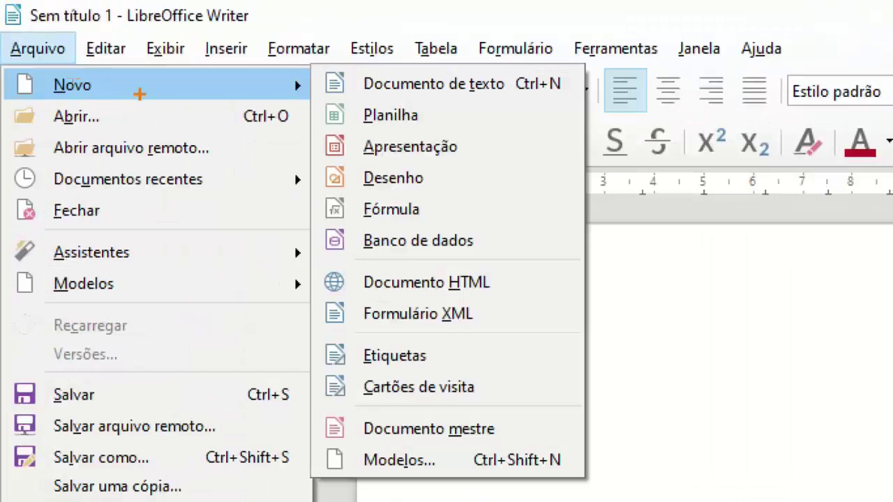
{"action": "left_click_drag", "start_coordinate": [382, 129], "coordinate": [433, 120]}
{"action": "left_click_drag", "start_coordinate": [412, 156], "coordinate": [436, 155]}
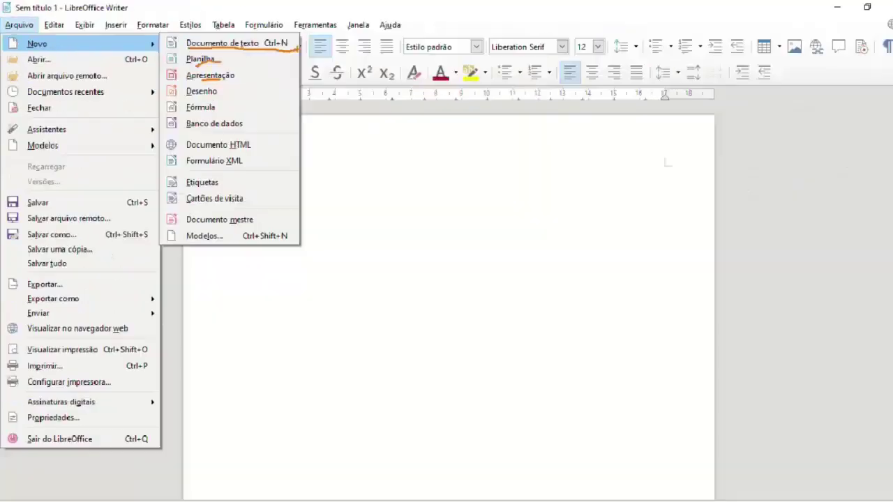
{"action": "key", "text": "Escape"}
{"action": "key", "text": "Escape"}
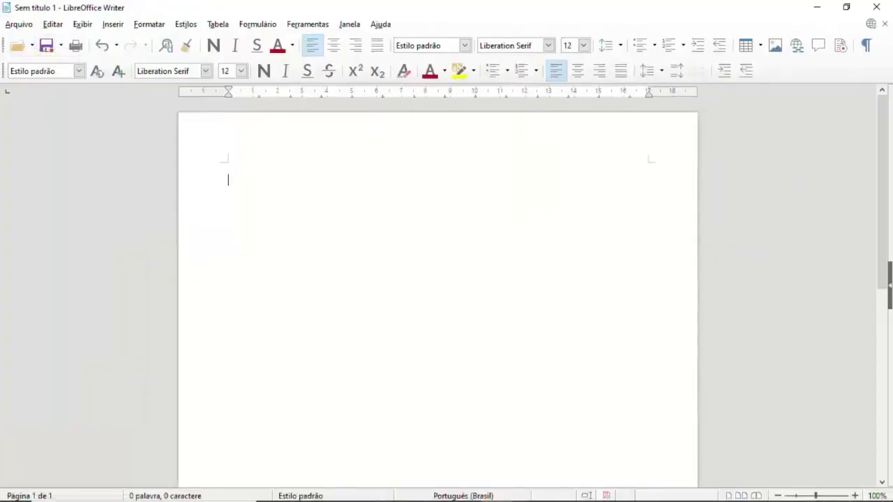
- Create a new spreadsheet (Planilha) from the open text document
{"action": "key", "text": "alt+a"}
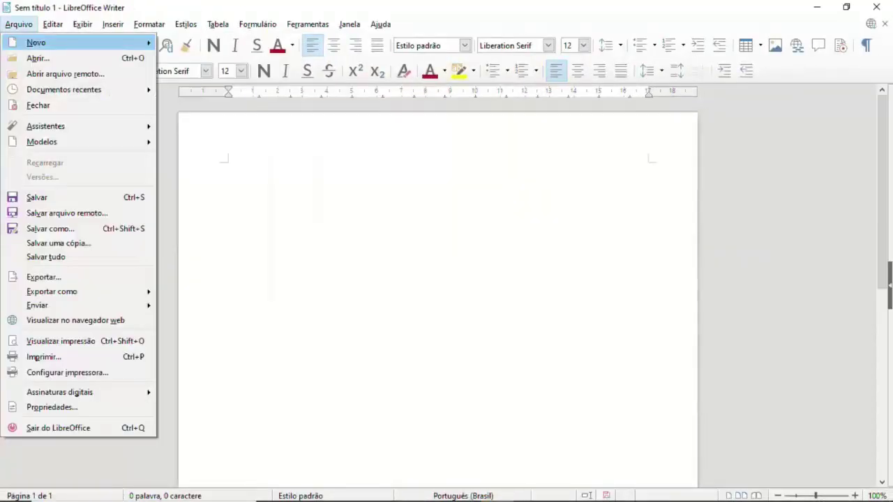
{"action": "key", "text": "Down"}
{"action": "key", "text": "Up"}
{"action": "key", "text": "Right"}
{"action": "key", "text": "Down"}
{"action": "key", "text": "Down"}
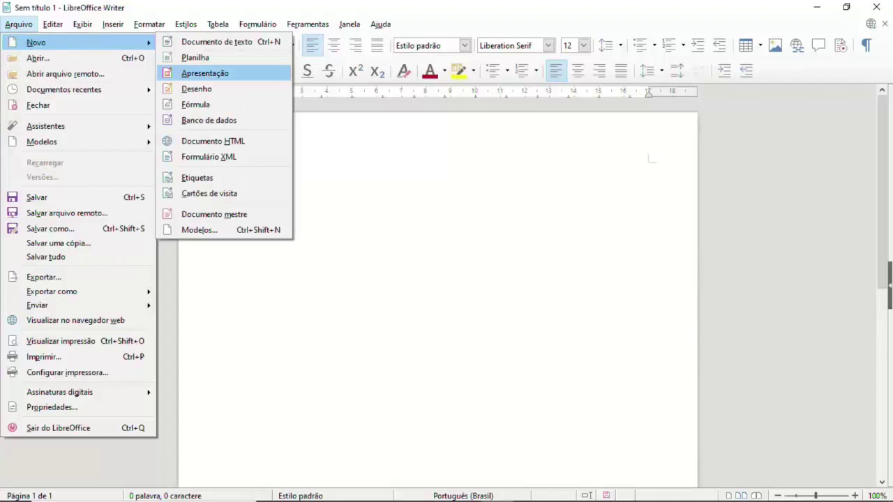
{"action": "key", "text": "Up"}
{"action": "key", "text": "Return"}
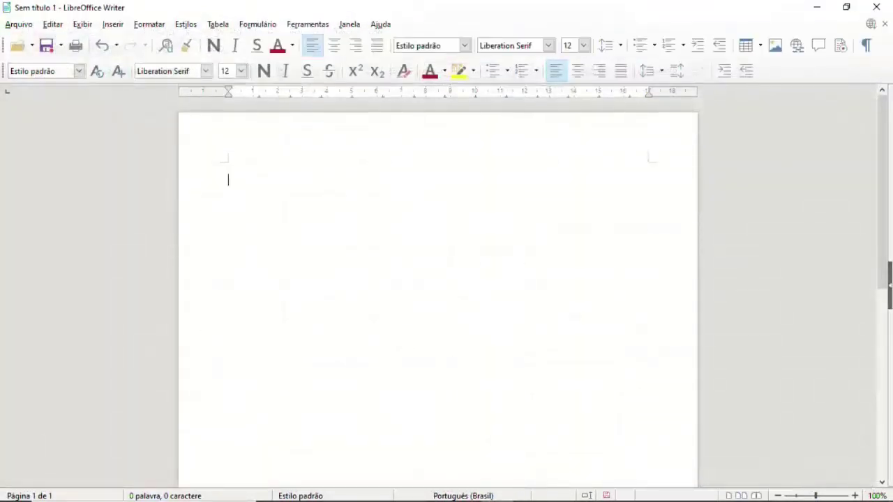
{"action": "key", "text": "alt+a"}
{"action": "key", "text": "Right"}
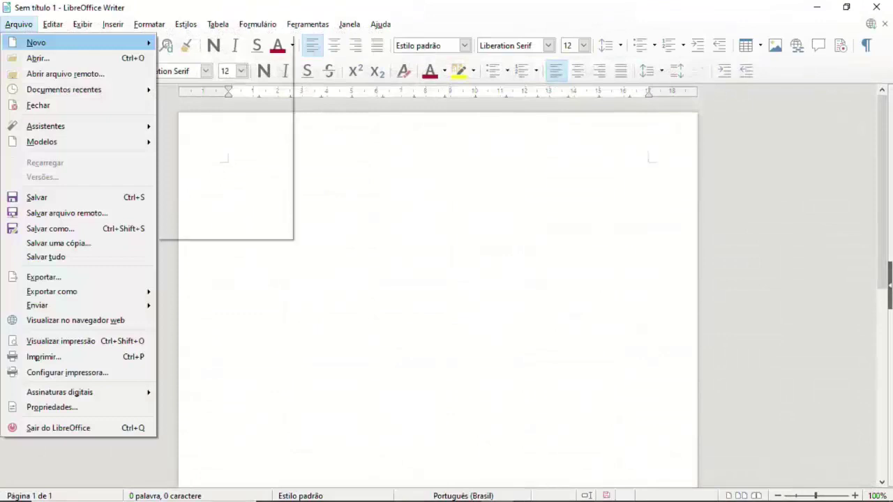
{"action": "key", "text": "Down"}
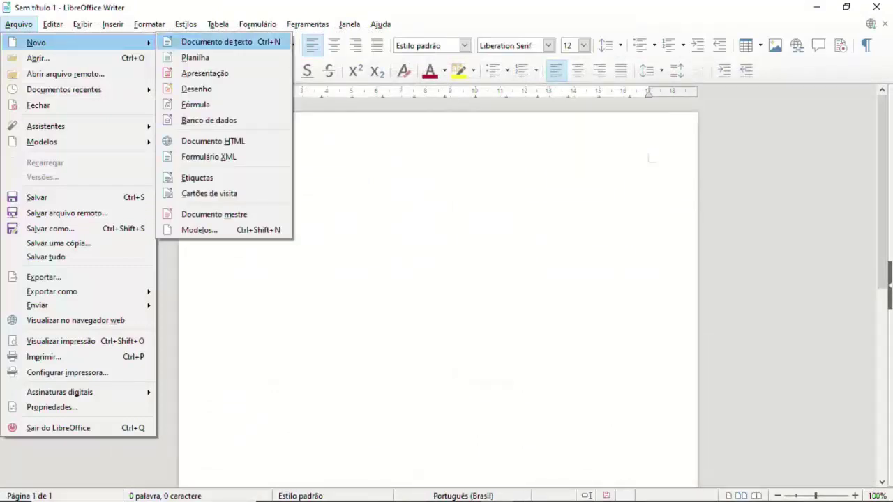
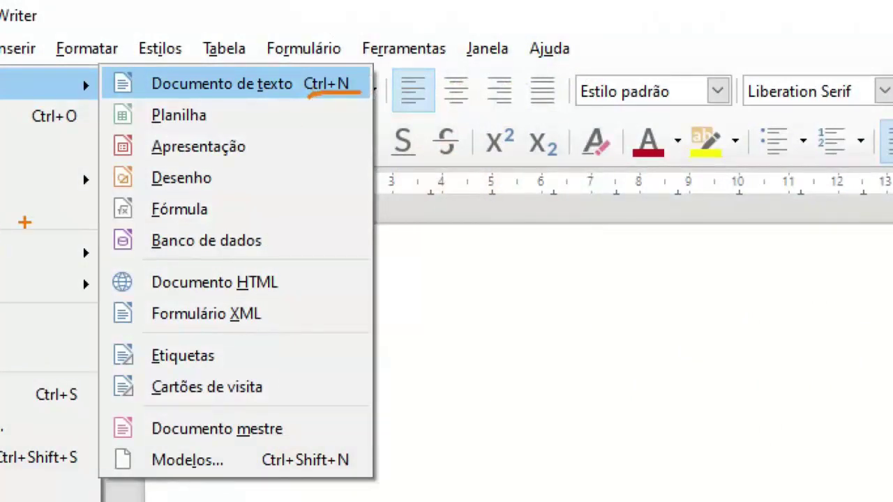
{"action": "key", "text": "Escape"}
{"action": "key", "text": "Escape"}
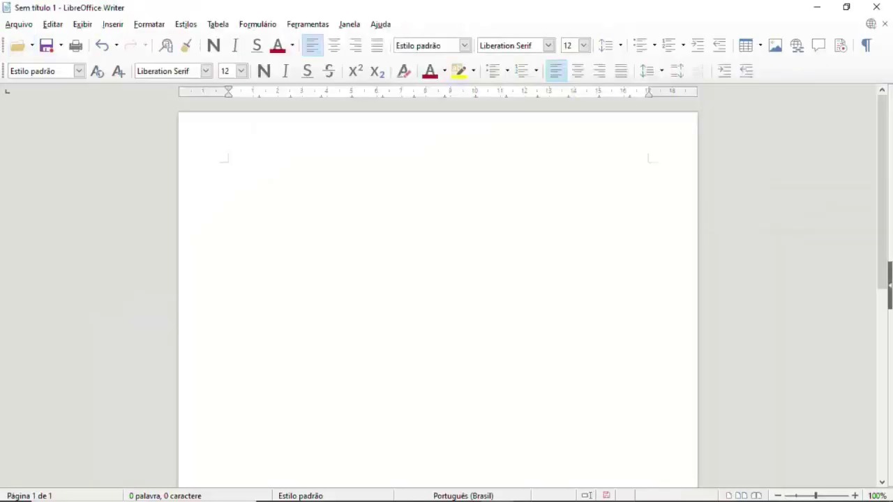
{"action": "left_click", "coordinate": [19, 24]}
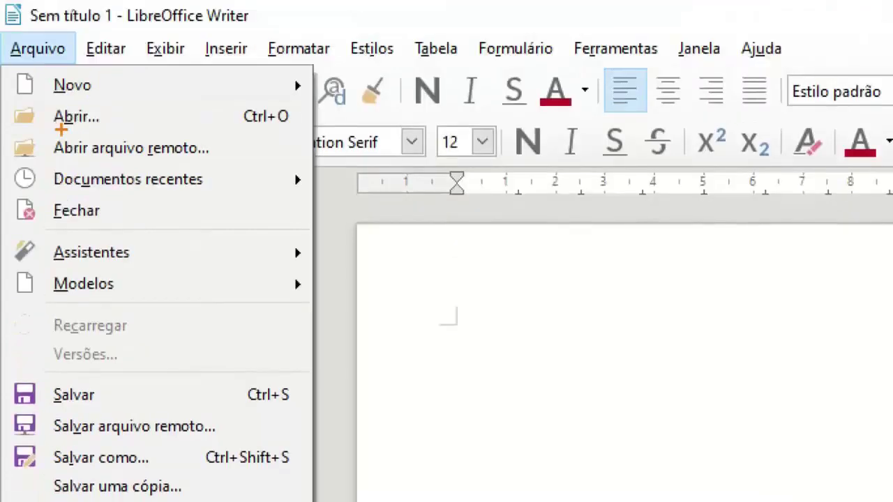
{"action": "left_click_drag", "start_coordinate": [62, 130], "coordinate": [86, 129]}
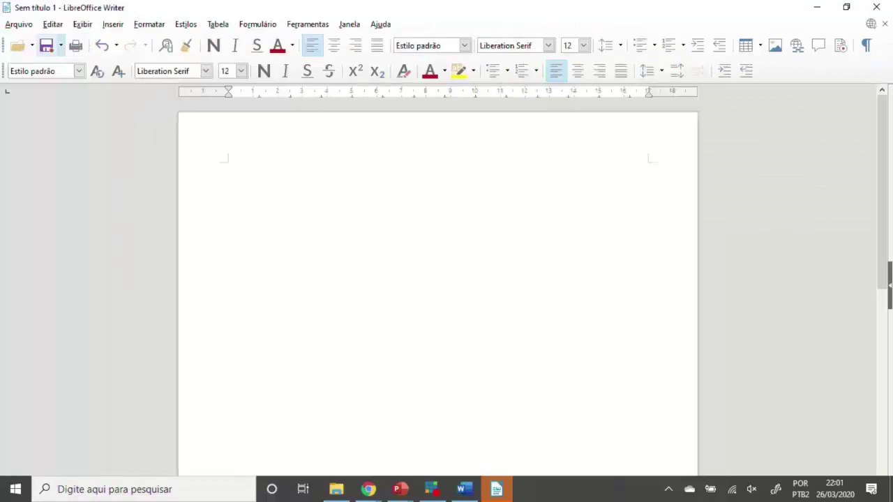
- Look through the recent documents (Documentos recentes) and check the files' locations without opening any of them
{"action": "key", "text": "alt+a"}
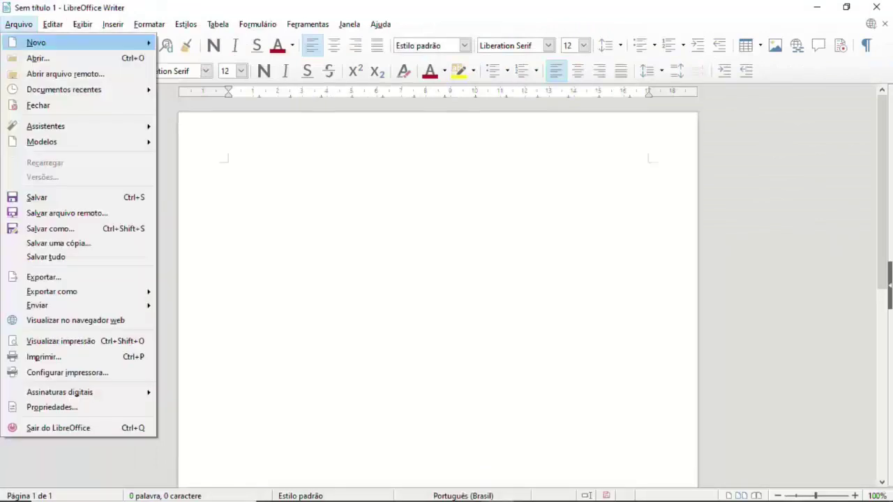
{"action": "key", "text": "Down"}
{"action": "key", "text": "Down"}
{"action": "key", "text": "Down"}
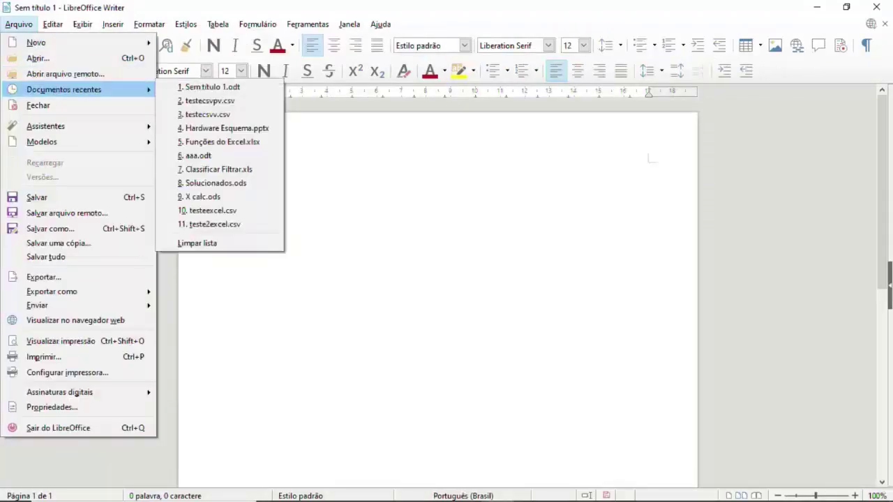
{"action": "key", "text": "Down"}
{"action": "key", "text": "Down"}
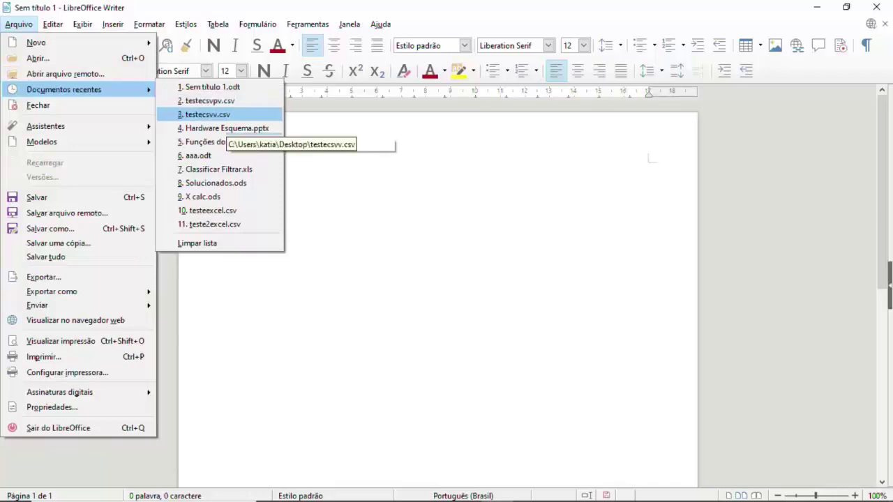
{"action": "key", "text": "Down"}
{"action": "key", "text": "Down"}
{"action": "key", "text": "Down"}
{"action": "key", "text": "Up"}
{"action": "key", "text": "Up"}
{"action": "key", "text": "Down"}
{"action": "key", "text": "Down"}
{"action": "key", "text": "Down"}
{"action": "key", "text": "Down"}
{"action": "key", "text": "Down"}
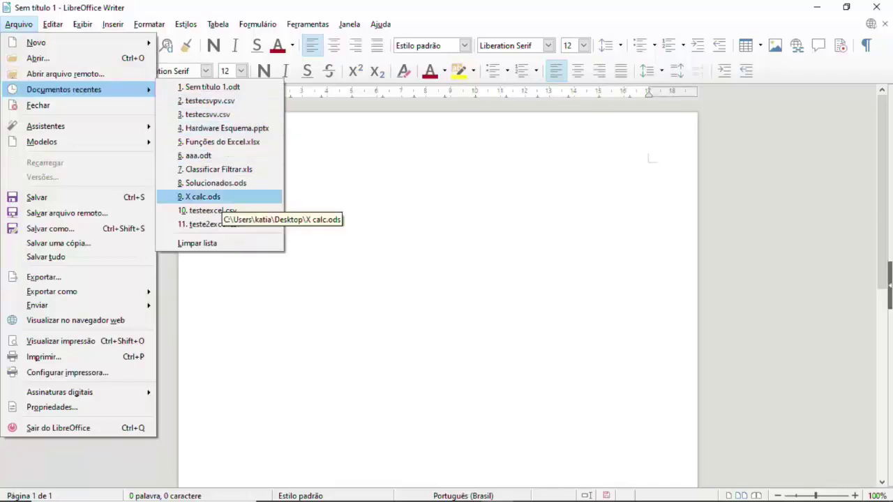
{"action": "key", "text": "Up"}
{"action": "key", "text": "Up"}
{"action": "key", "text": "Up"}
{"action": "key", "text": "Up"}
{"action": "key", "text": "Up"}
{"action": "key", "text": "Up"}
{"action": "key", "text": "Down"}
{"action": "key", "text": "Down"}
{"action": "key", "text": "Down"}
{"action": "key", "text": "Down"}
{"action": "key", "text": "Down"}
{"action": "key", "text": "Down"}
{"action": "key", "text": "Down"}
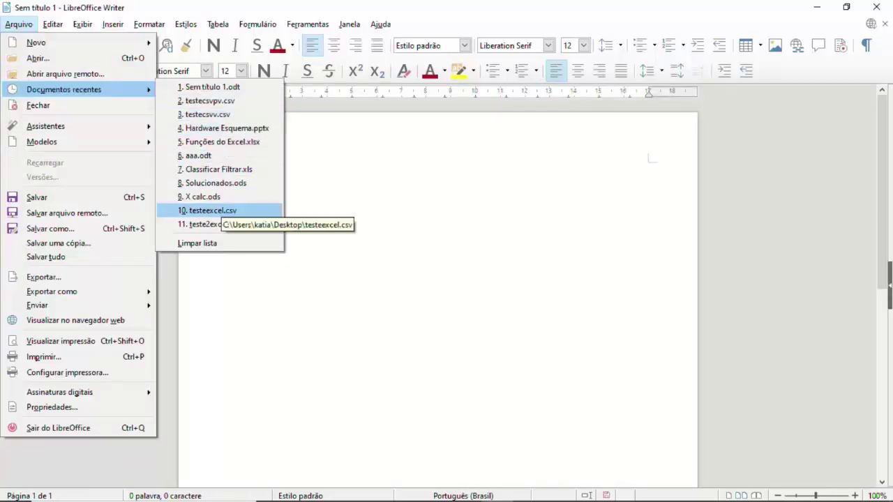
{"action": "key", "text": "Up"}
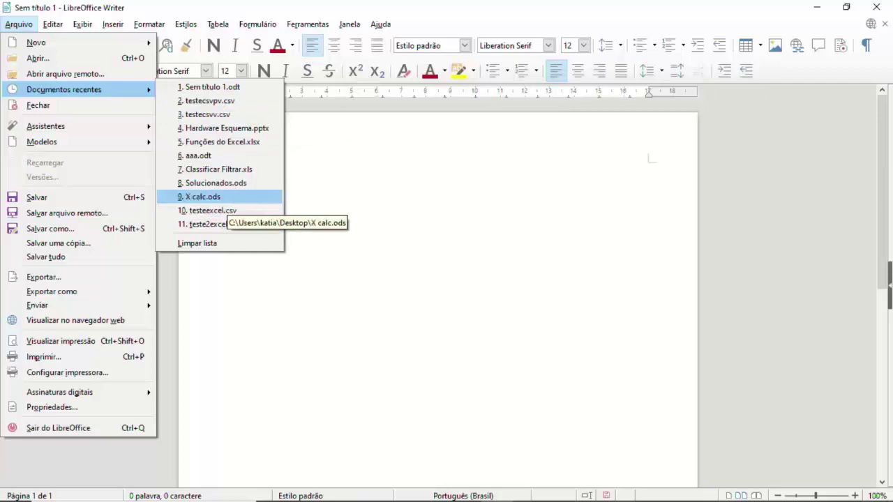
- Check the Salvar command and its shortcut among the file commands without running it from there
{"action": "key", "text": "Left"}
{"action": "key", "text": "Down"}
{"action": "key", "text": "Down"}
{"action": "key", "text": "Down"}
{"action": "key", "text": "Down"}
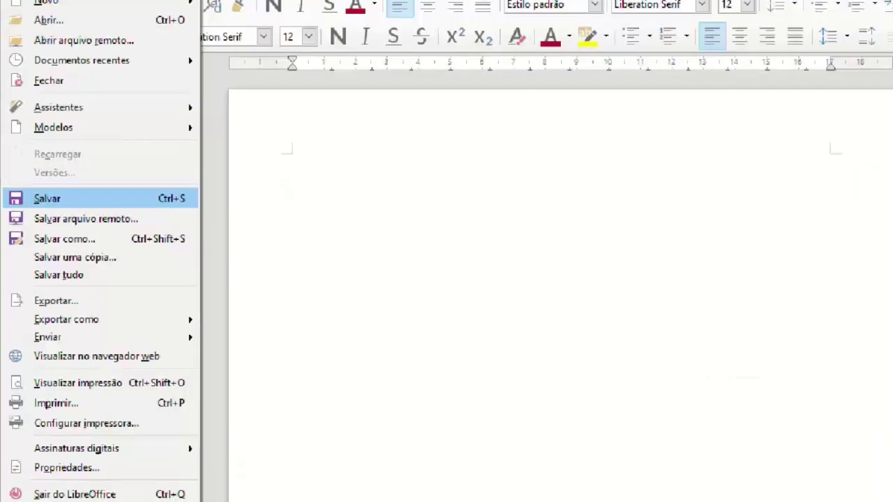
{"action": "key", "text": "Escape"}
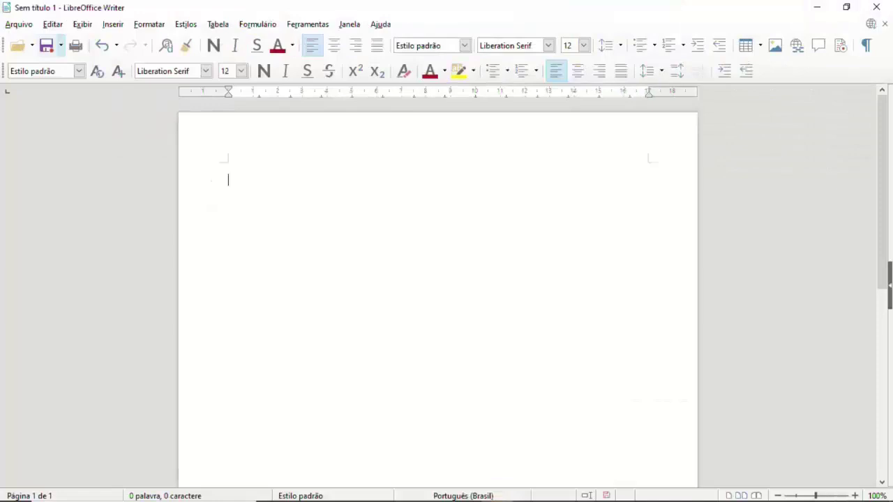
{"action": "key", "text": "alt+a"}
{"action": "key", "text": "Escape"}
- Open the save dialog for the untitled document, move it clear of the window's edge, and view the file type choices
{"action": "key", "text": "ctrl+s"}
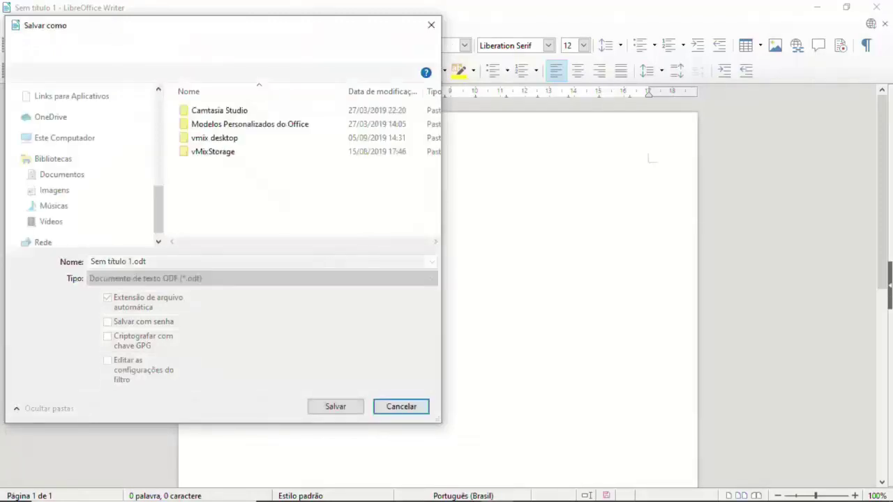
{"action": "left_click_drag", "start_coordinate": [228, 32], "coordinate": [408, 25]}
{"action": "key", "text": "Tab"}
{"action": "key", "text": "alt+Down"}
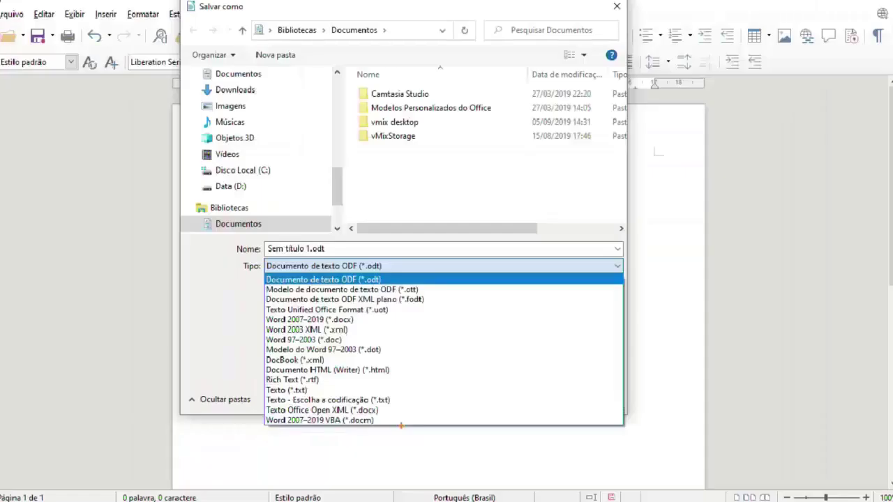
{"action": "key", "text": "Escape"}
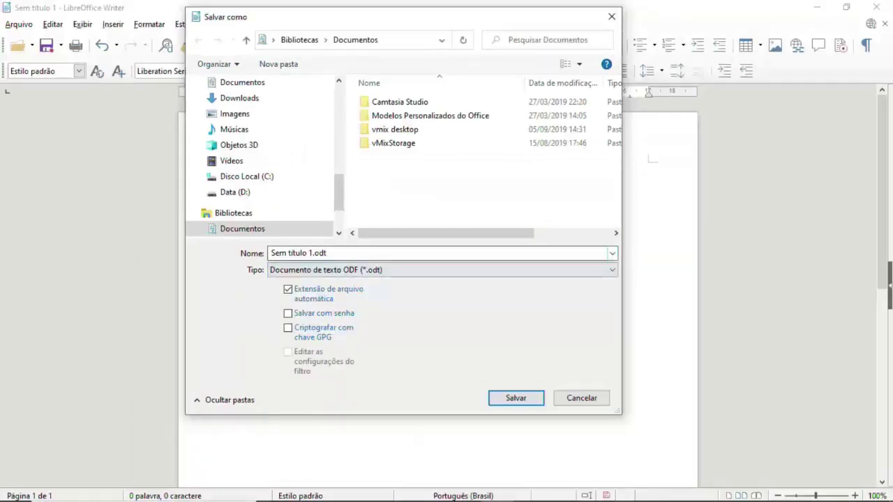
- Examine the file formats offered for saving, including .odt, .ott, .docx, .xml, .doc, .dot, .html, .rtf and .txt, and leave without saving
{"action": "key", "text": "alt+Down"}
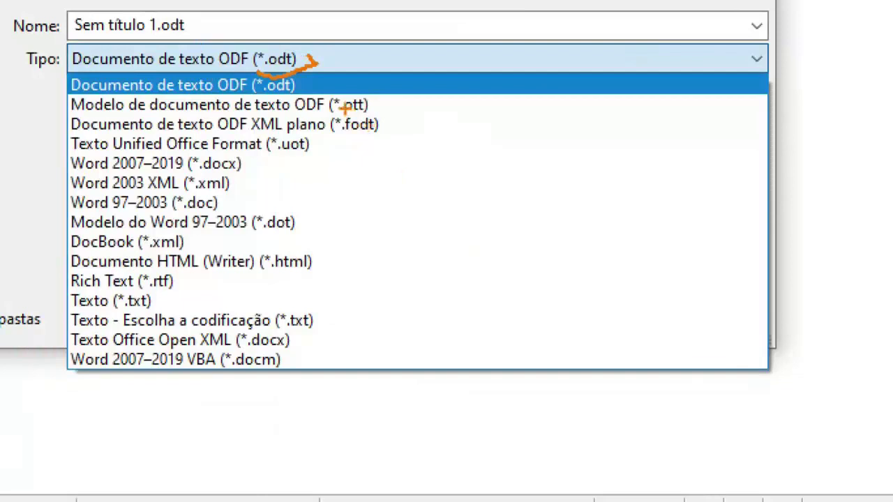
{"action": "left_click_drag", "start_coordinate": [347, 115], "coordinate": [374, 108]}
{"action": "left_click_drag", "start_coordinate": [202, 172], "coordinate": [247, 172]}
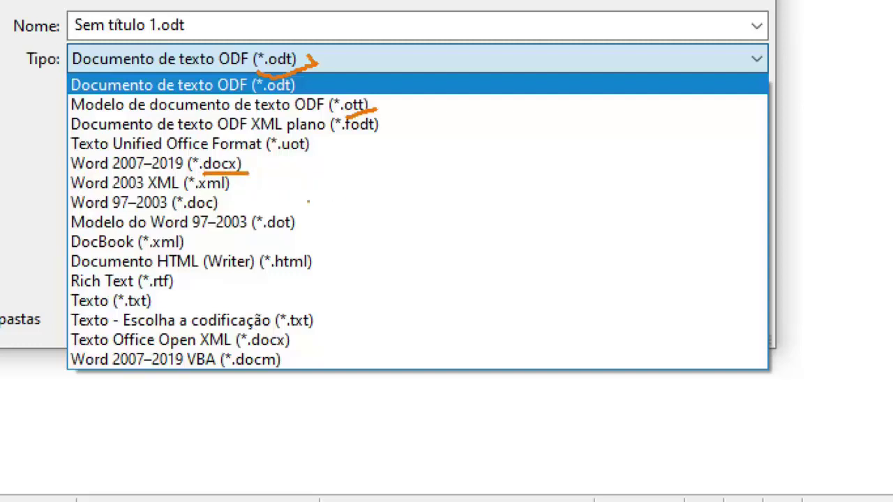
{"action": "left_click_drag", "start_coordinate": [198, 187], "coordinate": [238, 190]}
{"action": "left_click_drag", "start_coordinate": [188, 208], "coordinate": [220, 207]}
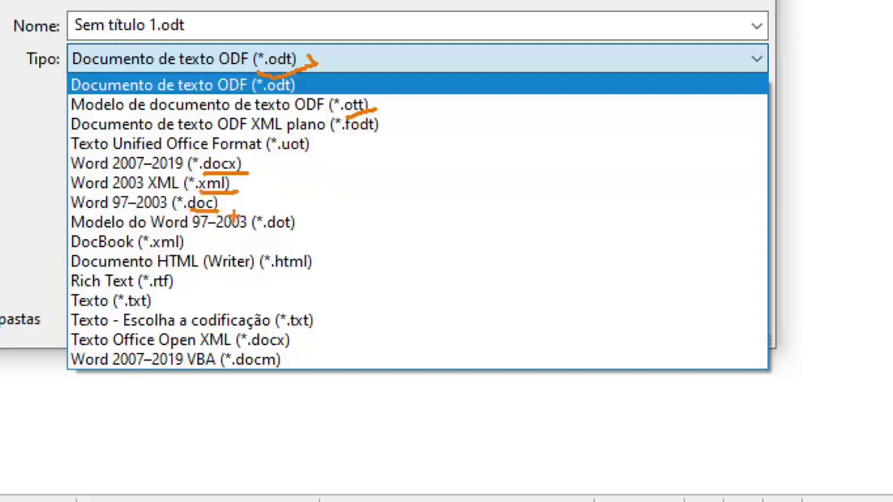
{"action": "left_click_drag", "start_coordinate": [272, 239], "coordinate": [321, 236]}
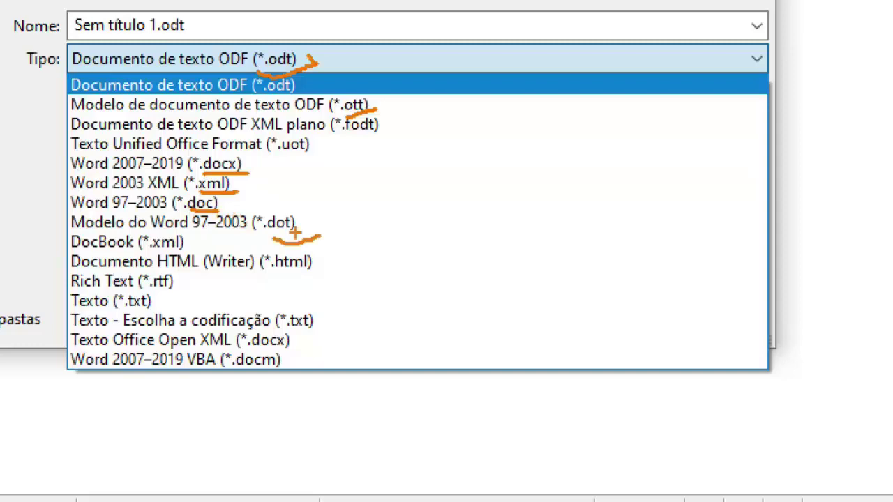
{"action": "left_click_drag", "start_coordinate": [266, 272], "coordinate": [318, 265]}
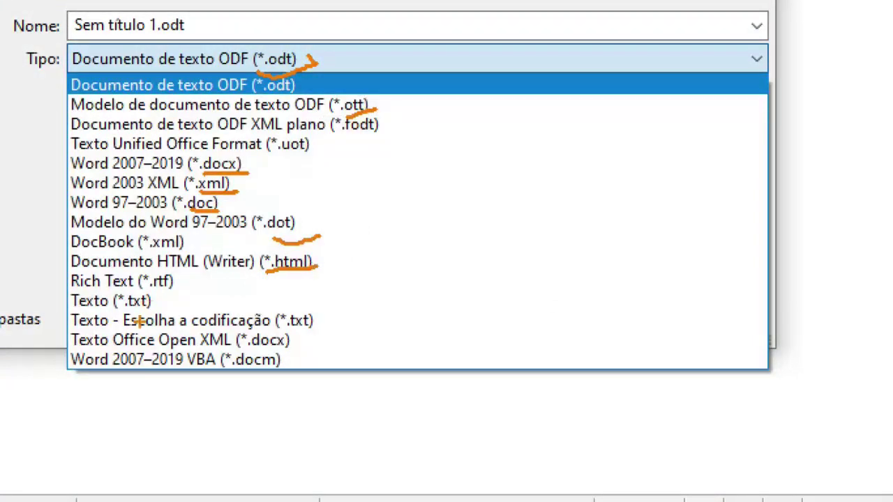
{"action": "left_click_drag", "start_coordinate": [144, 289], "coordinate": [173, 286]}
{"action": "left_click_drag", "start_coordinate": [122, 308], "coordinate": [155, 300]}
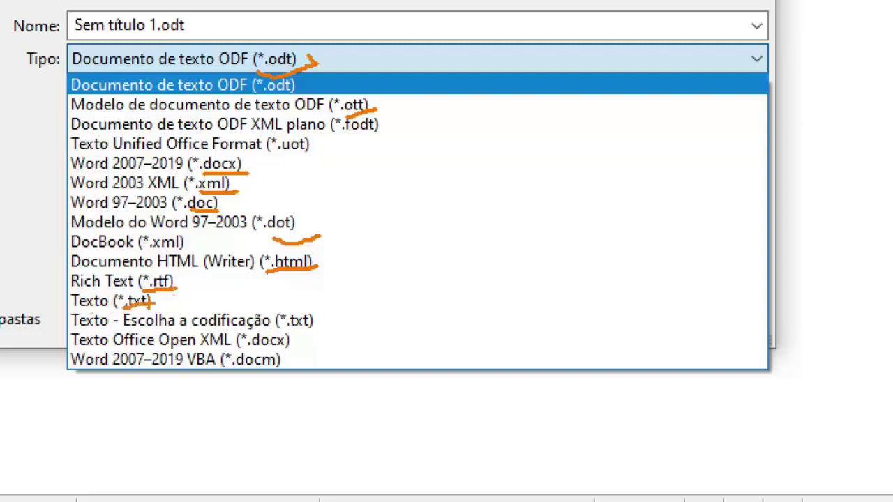
{"action": "key", "text": "ctrl+z"}
{"action": "left_click_drag", "start_coordinate": [119, 309], "coordinate": [134, 304]}
{"action": "key", "text": "ctrl+z"}
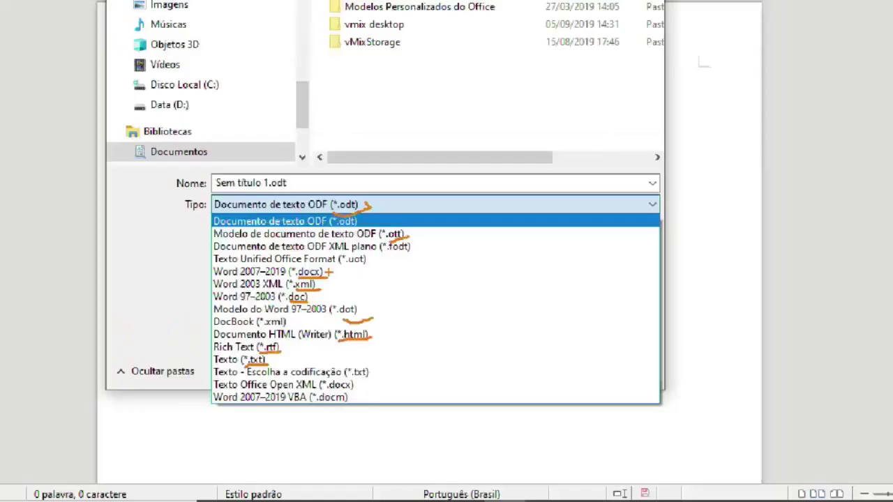
{"action": "key", "text": "Escape"}
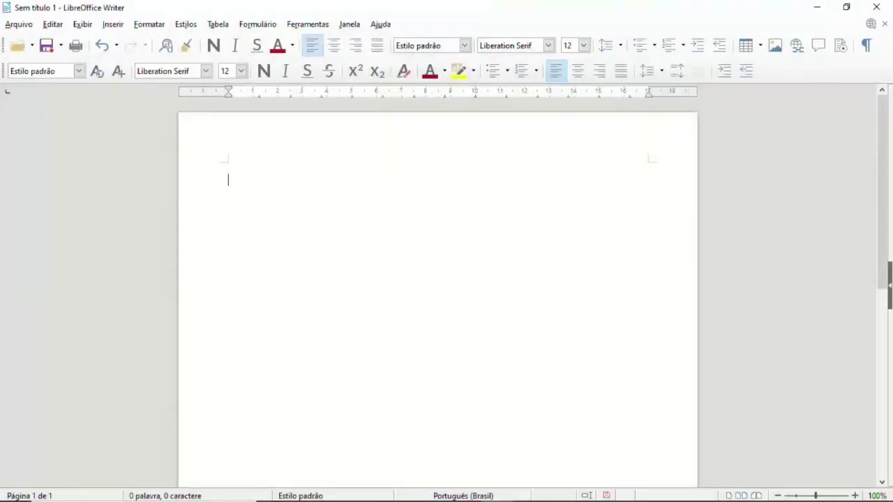
- Look through the file commands from Novo down to Salvar and compare the different saving commands
{"action": "left_click", "coordinate": [19, 23]}
{"action": "key", "text": "Down"}
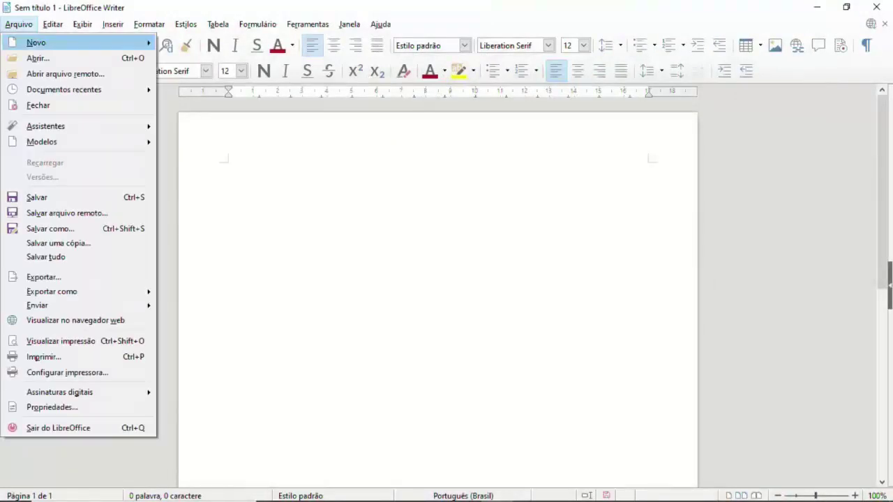
{"action": "key", "text": "Down"}
{"action": "key", "text": "Down"}
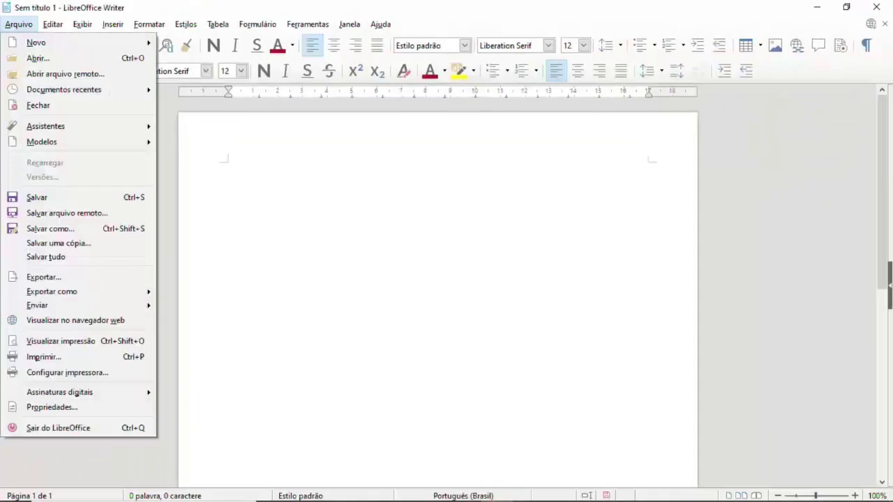
{"action": "key", "text": "Down"}
{"action": "key", "text": "Down"}
{"action": "key", "text": "Down"}
{"action": "key", "text": "Down"}
{"action": "key", "text": "Down"}
{"action": "key", "text": "Down"}
{"action": "key", "text": "Down"}
{"action": "key", "text": "Down"}
{"action": "key", "text": "Down"}
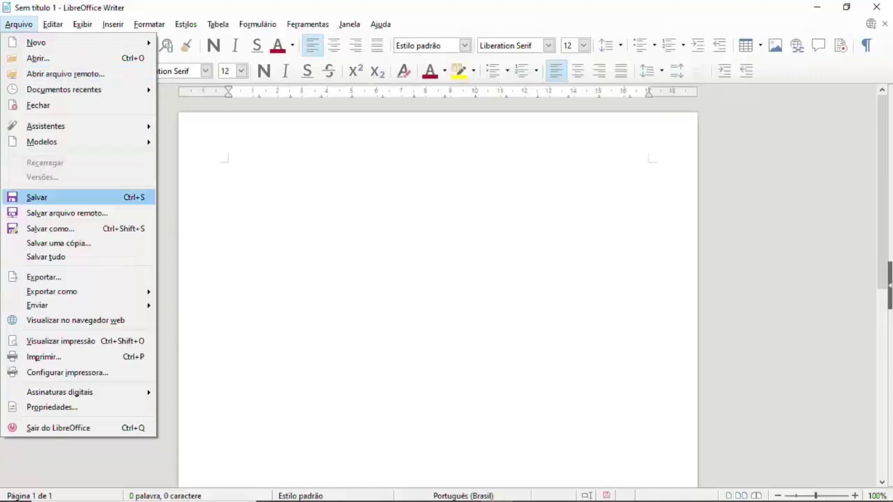
{"action": "key", "text": "Escape"}
- Open Salvar como for the untitled document, view its file types, and cancel without saving
{"action": "key", "text": "ctrl+shift+s"}
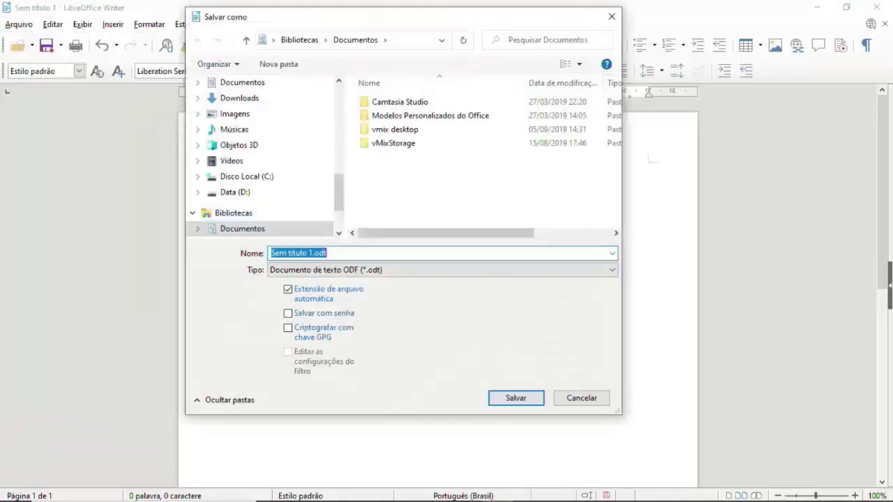
{"action": "key", "text": "Tab"}
{"action": "key", "text": "alt+Down"}
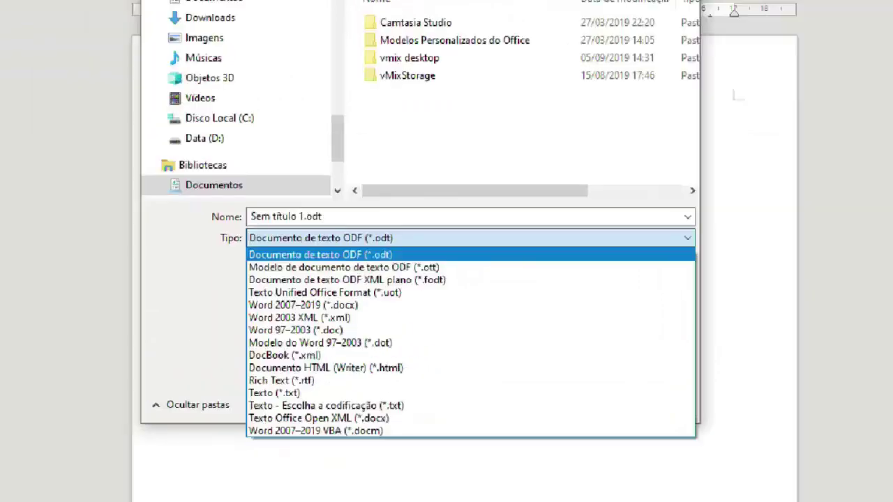
{"action": "key", "text": "Escape"}
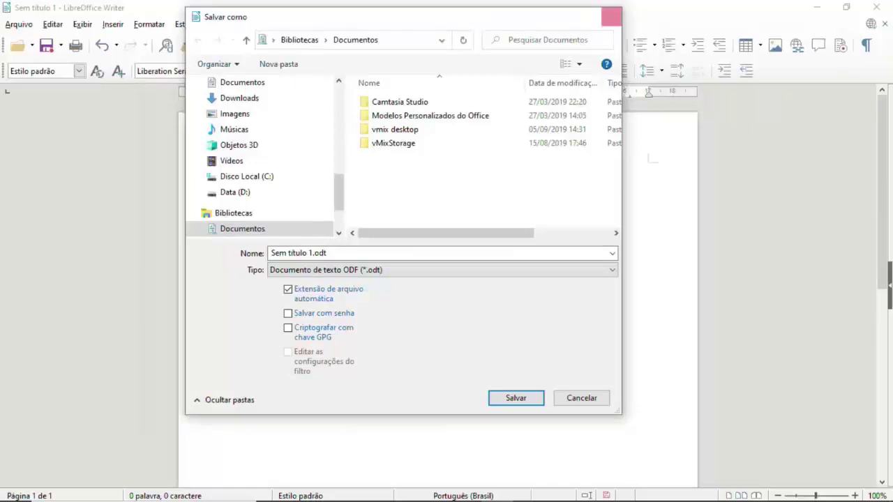
{"action": "left_click", "coordinate": [611, 16]}
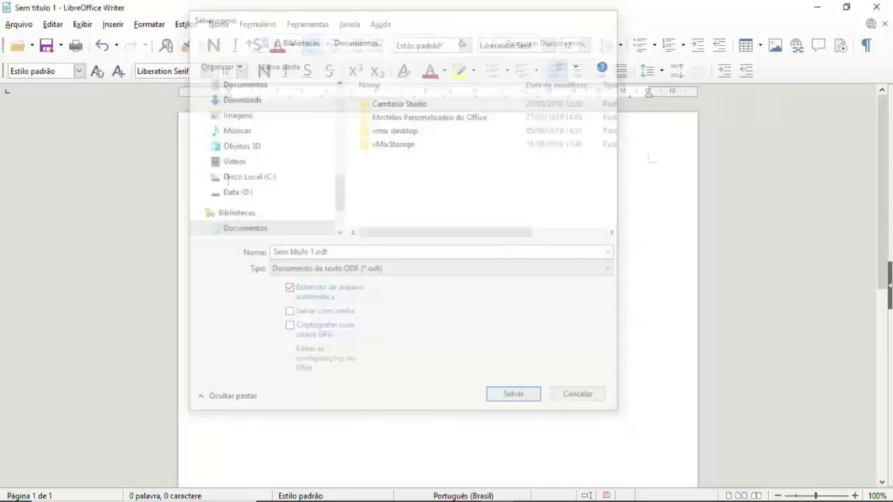
- Review the export commands (Exportar como) and the shortcuts of Visualizar impressão and Imprimir among the file commands
{"action": "left_click", "coordinate": [19, 23]}
{"action": "mouse_move", "coordinate": [51, 292]}
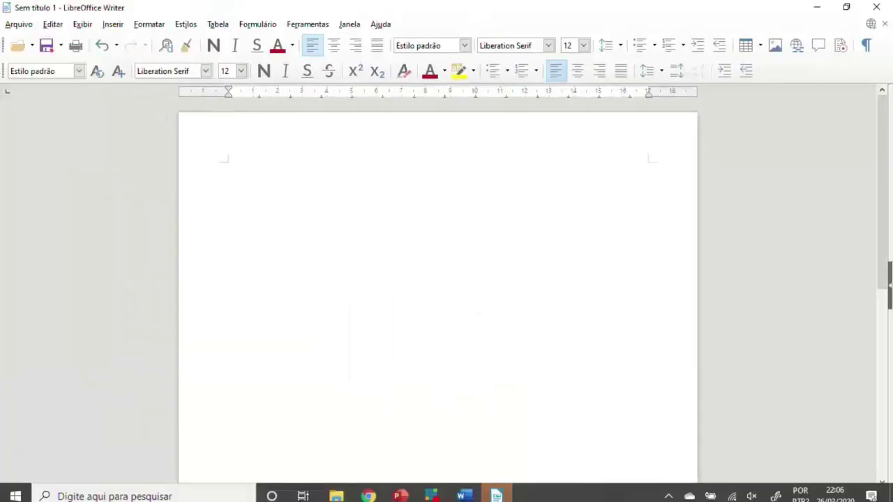
{"action": "left_click", "coordinate": [19, 24]}
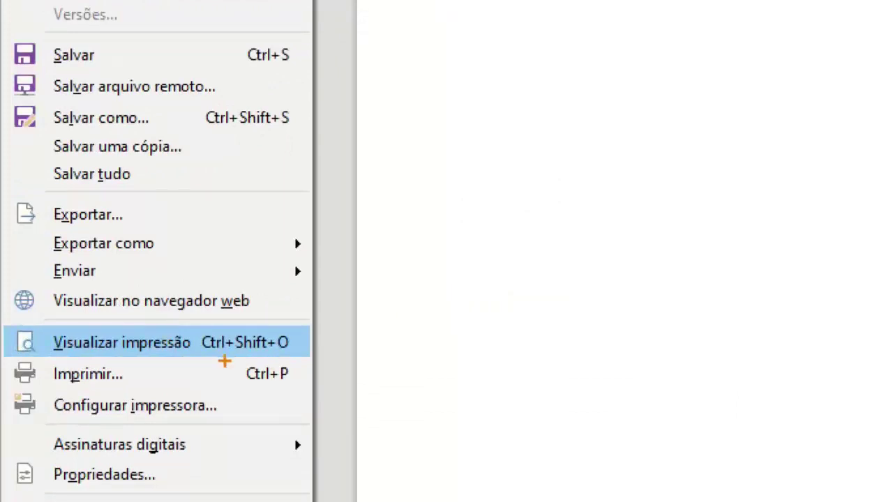
{"action": "left_click_drag", "start_coordinate": [224, 361], "coordinate": [318, 360]}
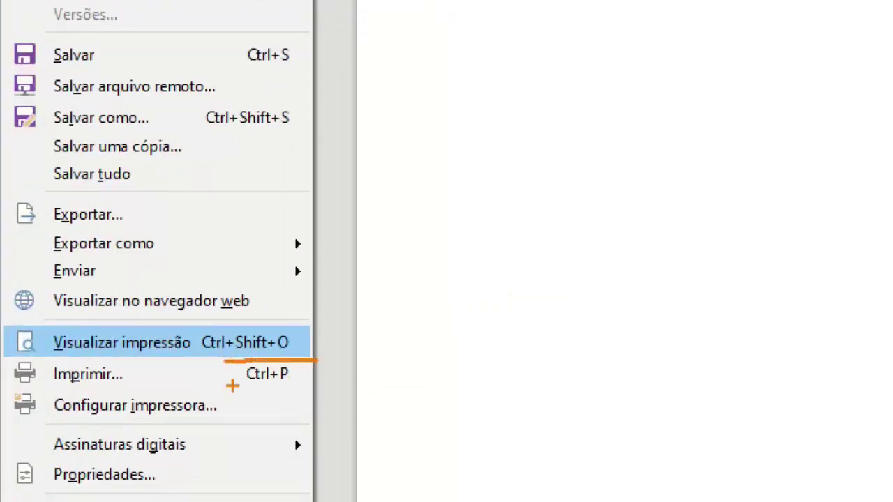
{"action": "left_click_drag", "start_coordinate": [233, 385], "coordinate": [325, 385]}
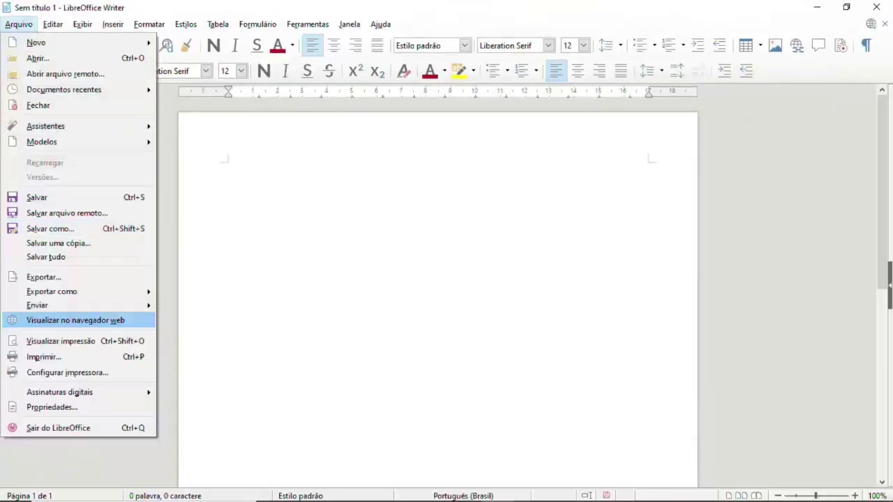
- Open the print settings and examine the printer list and the page options Todas as páginas, Páginas and Seleção
{"action": "key", "text": "Escape"}
{"action": "key", "text": "ctrl+p"}
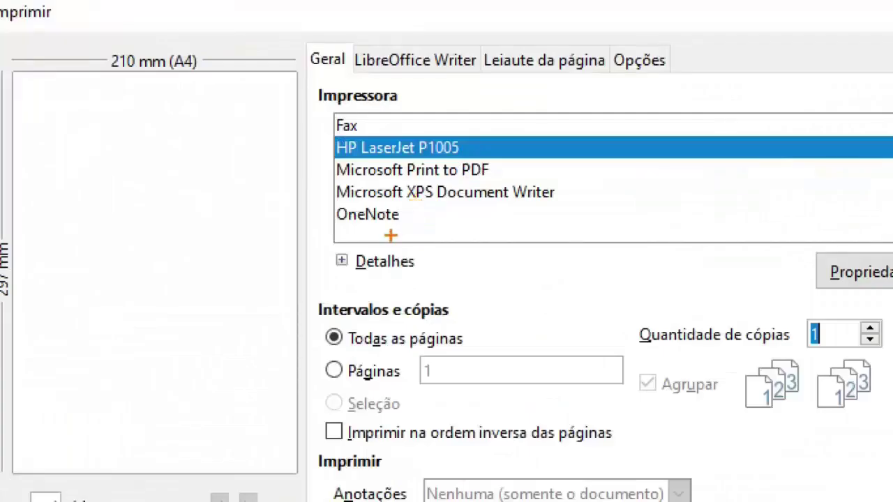
{"action": "left_click_drag", "start_coordinate": [390, 236], "coordinate": [430, 236]}
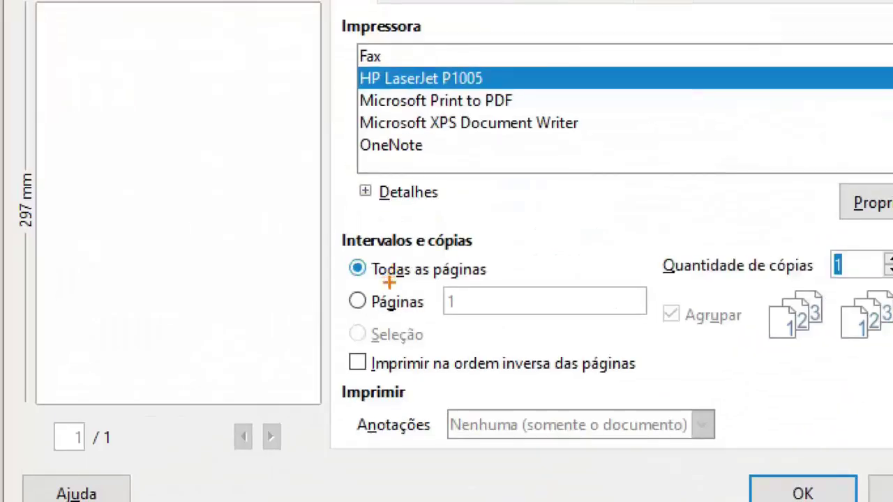
{"action": "left_click_drag", "start_coordinate": [389, 281], "coordinate": [472, 286]}
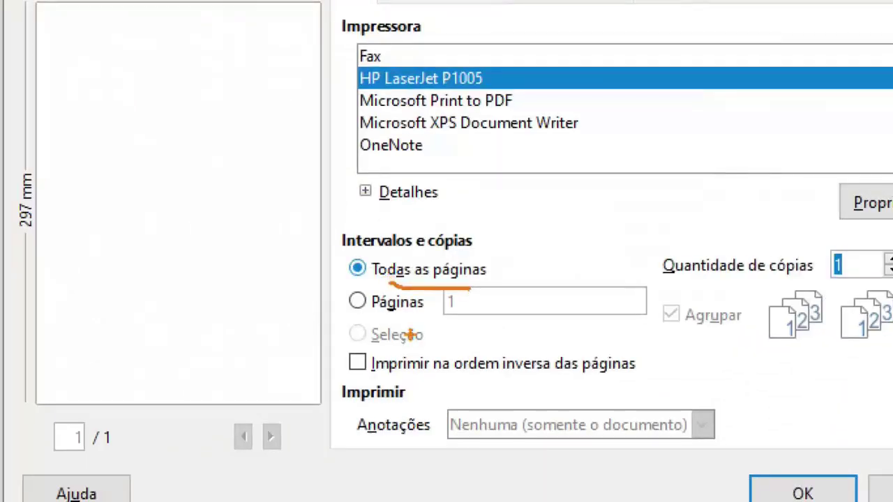
{"action": "left_click_drag", "start_coordinate": [374, 342], "coordinate": [412, 342]}
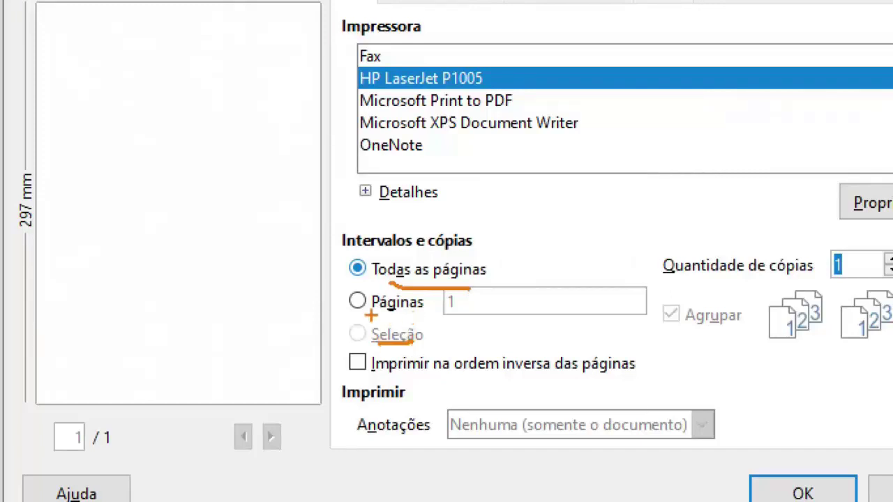
{"action": "left_click_drag", "start_coordinate": [371, 316], "coordinate": [399, 317]}
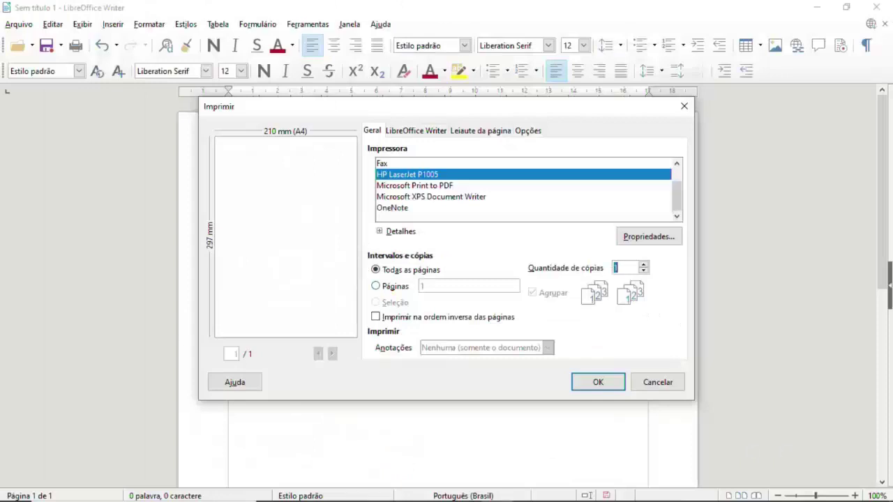
- Set the print range to specific pages (Páginas) with the value 5;8-12
{"action": "left_click", "coordinate": [376, 286]}
{"action": "type", "text": "5"}
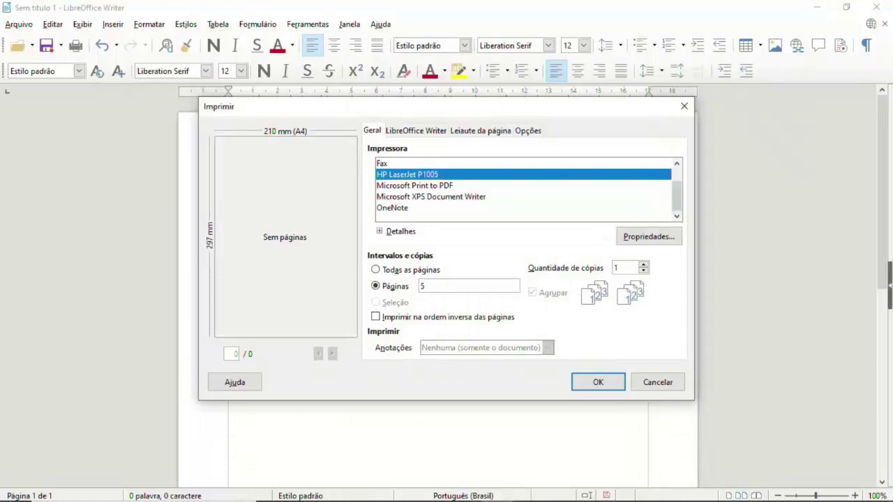
{"action": "type", "text": ";8-12"}
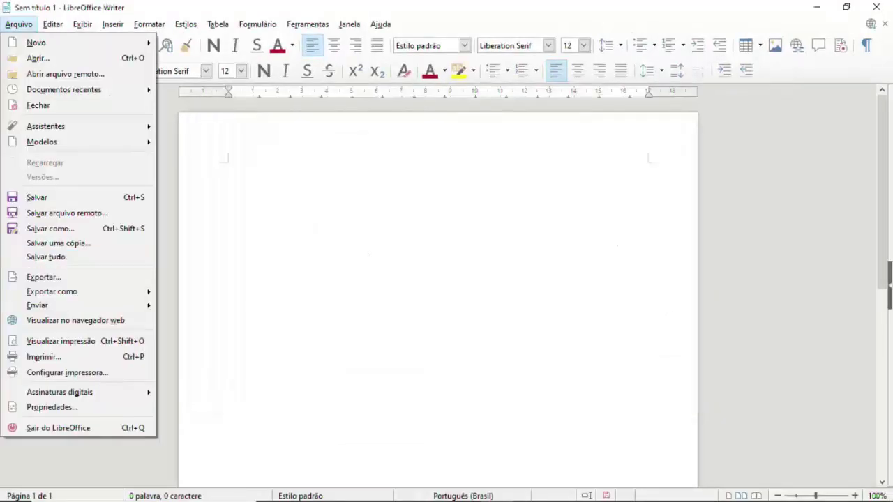
- Check the digital signature options (Assinaturas digitais) and the editing commands such as Cortar, Copiar and Colar
{"action": "mouse_move", "coordinate": [59, 392]}
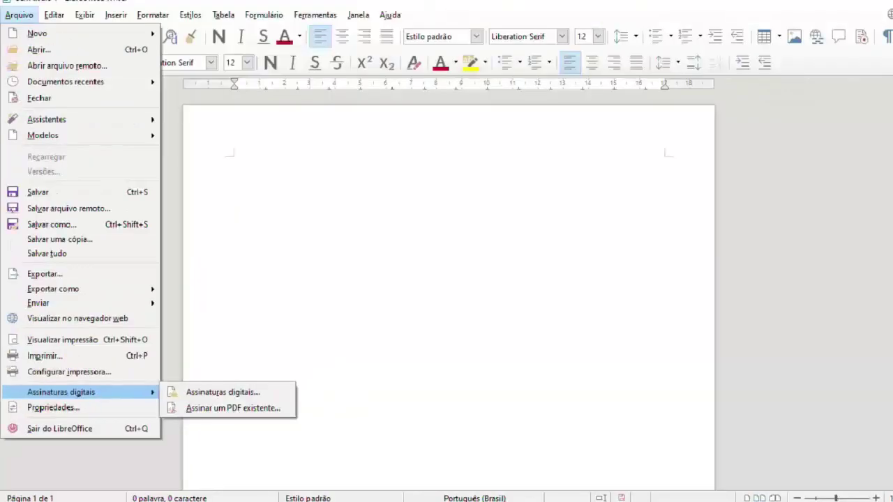
{"action": "left_click", "coordinate": [52, 23]}
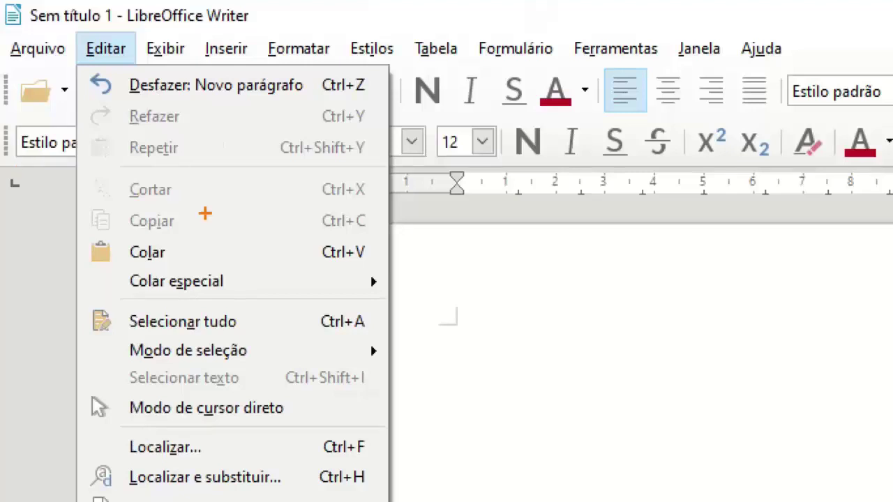
{"action": "left_click_drag", "start_coordinate": [132, 207], "coordinate": [173, 207]}
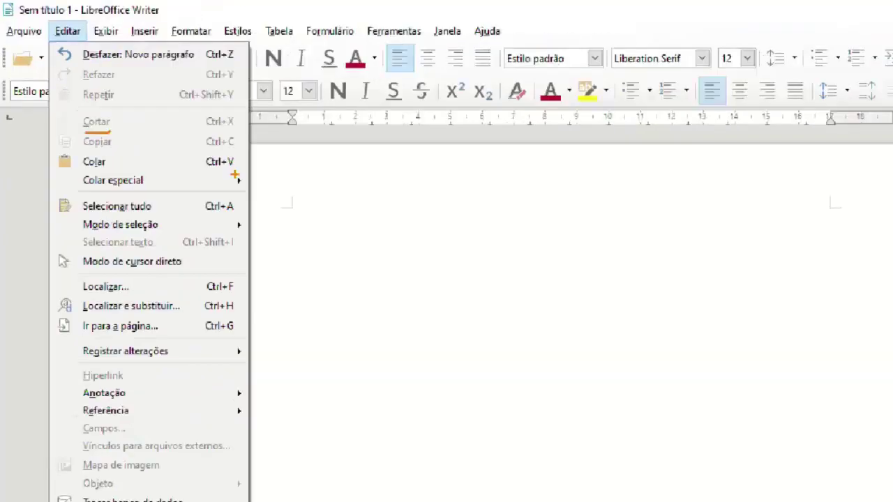
{"action": "key", "text": "Escape"}
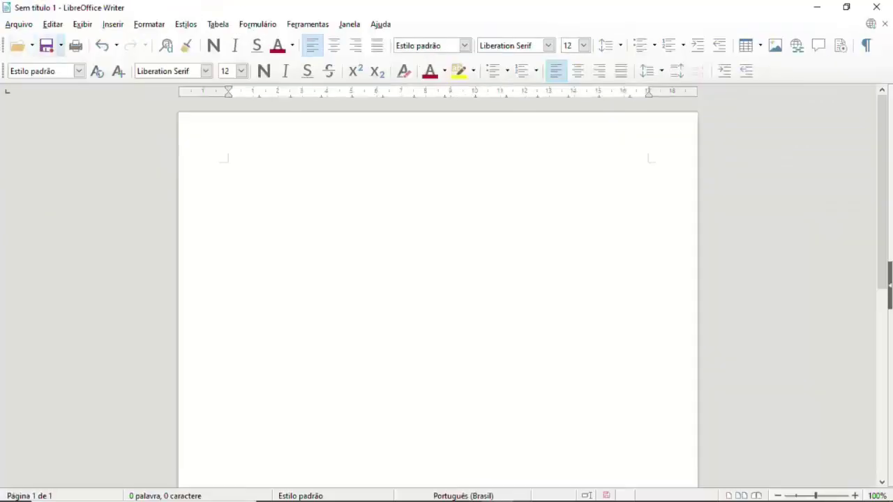
- Review the editing commands Colar especial, Selecionar tudo and Localizar together with their shortcuts
{"action": "left_click", "coordinate": [53, 24]}
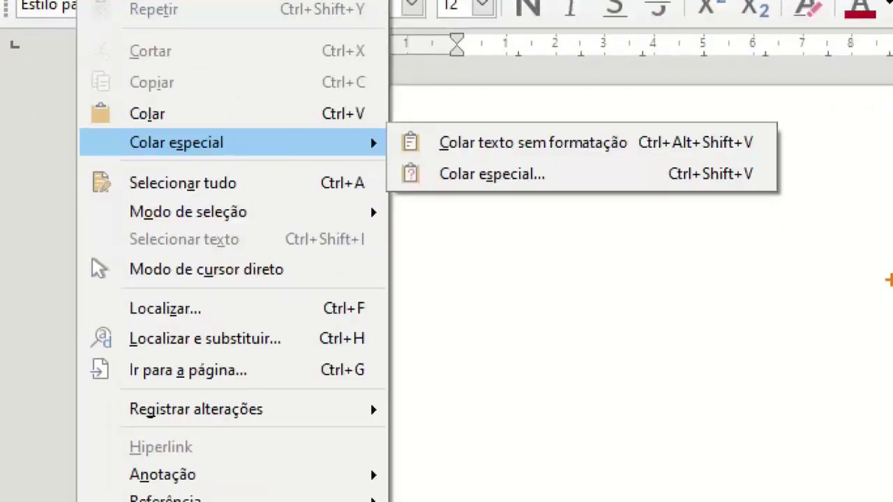
{"action": "left_click_drag", "start_coordinate": [695, 185], "coordinate": [757, 186]}
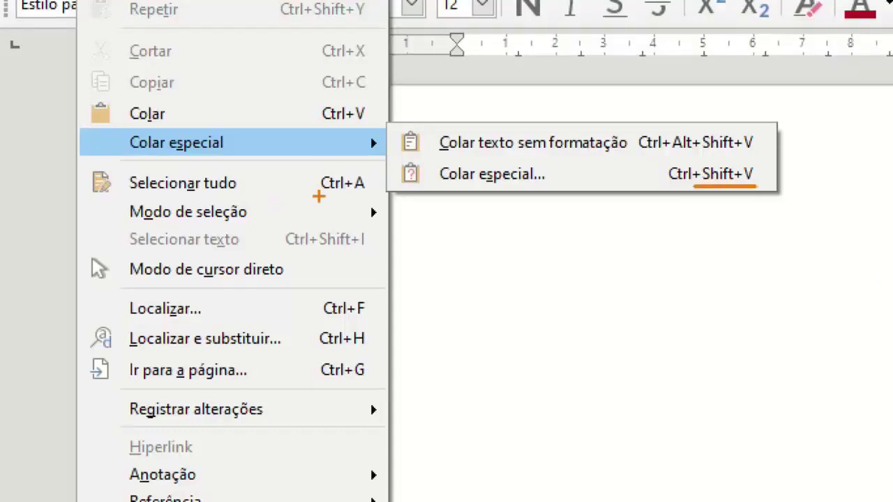
{"action": "left_click_drag", "start_coordinate": [318, 196], "coordinate": [368, 196]}
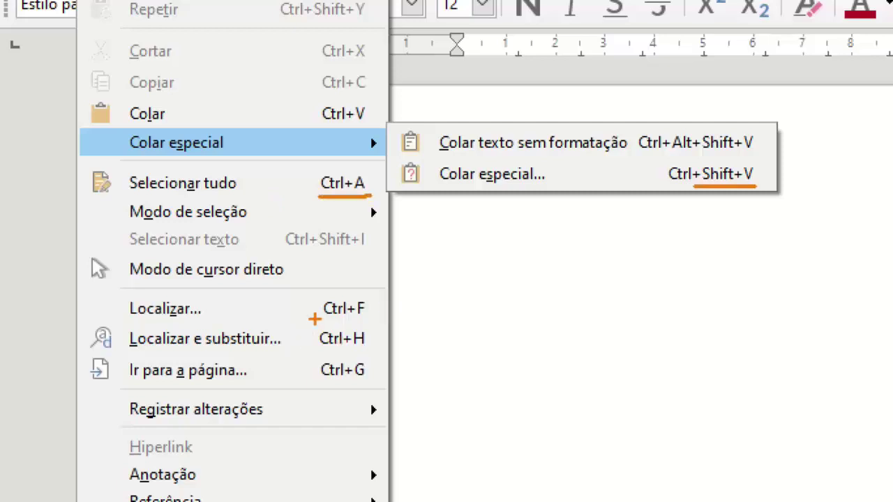
{"action": "left_click_drag", "start_coordinate": [323, 321], "coordinate": [380, 320]}
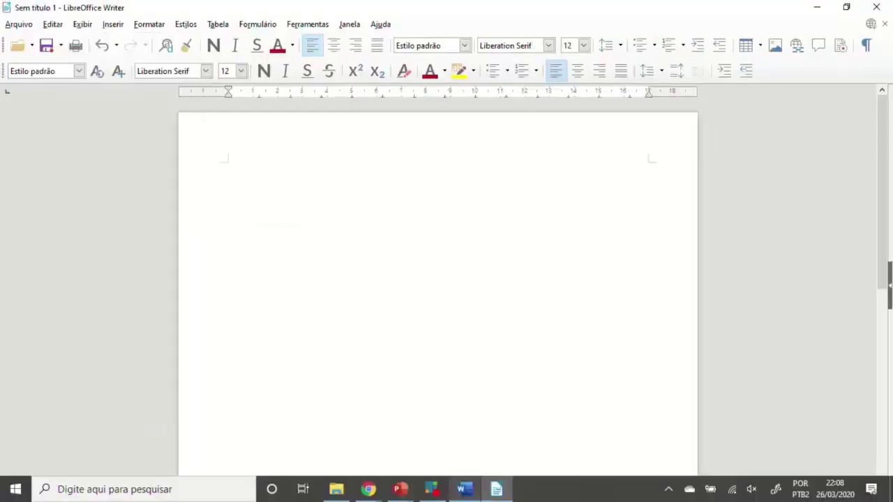
- Copy the paragraph starting "Para que um programa possa ser executado" from the Windows 10 document in Word into the blank Writer document
{"action": "left_click", "coordinate": [461, 489]}
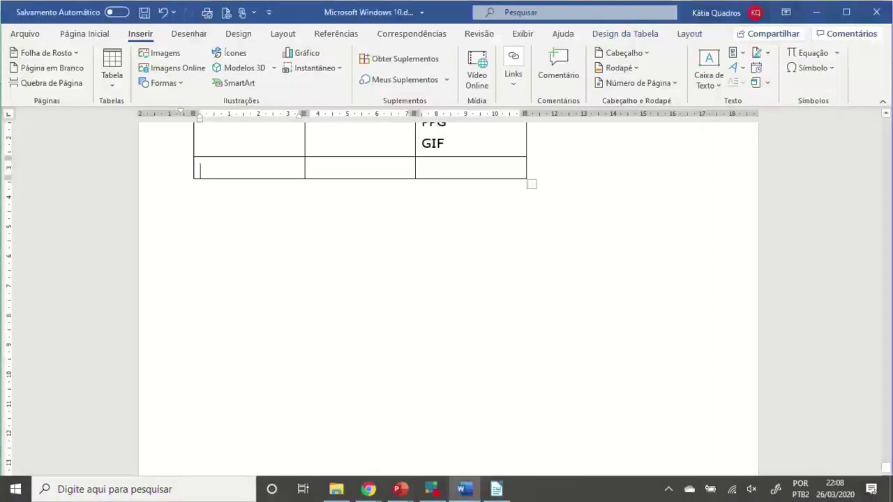
{"action": "scroll", "coordinate": [447, 294], "scroll_direction": "up", "scroll_amount": 20}
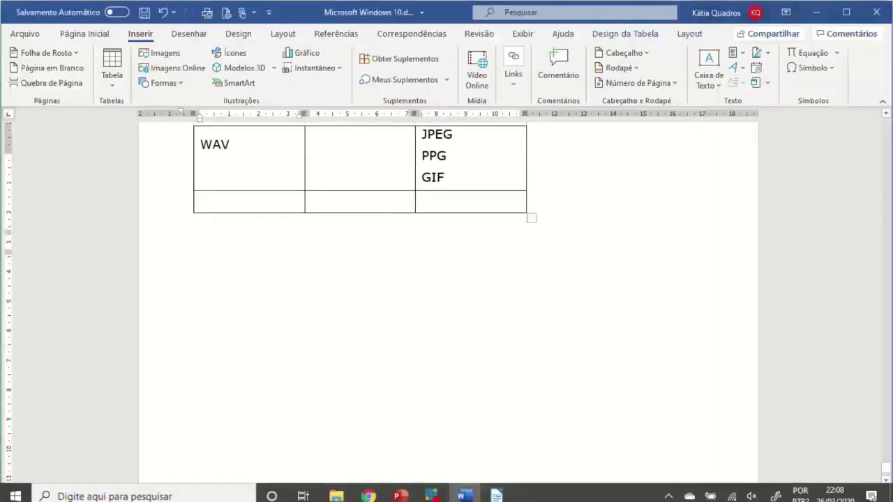
{"action": "scroll", "coordinate": [446, 308], "scroll_direction": "up", "scroll_amount": 1}
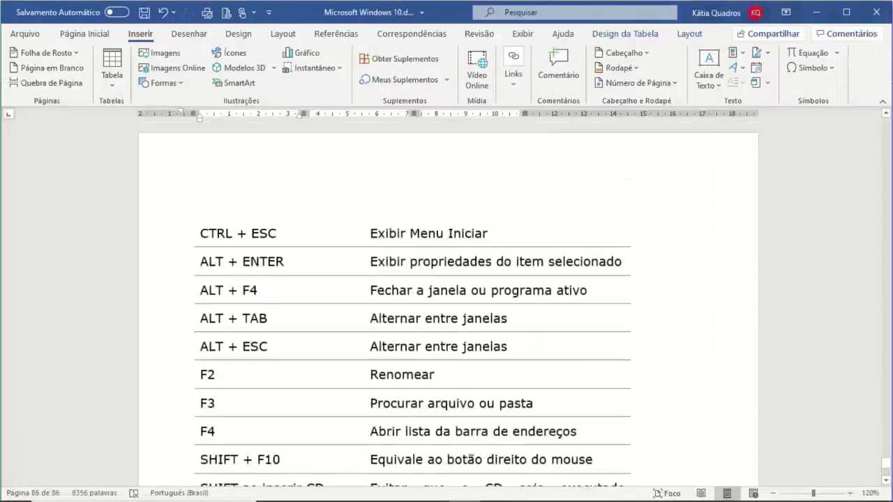
{"action": "scroll", "coordinate": [447, 300], "scroll_direction": "up", "scroll_amount": 2}
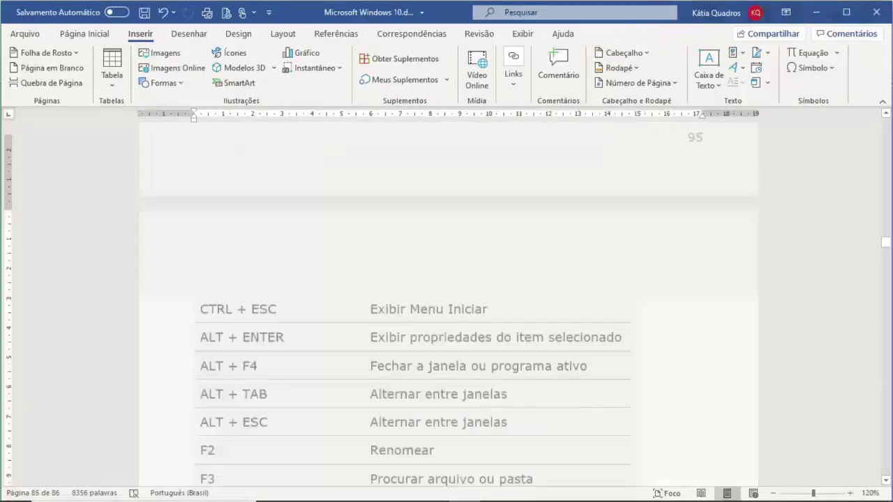
{"action": "key", "text": "ctrl+Home"}
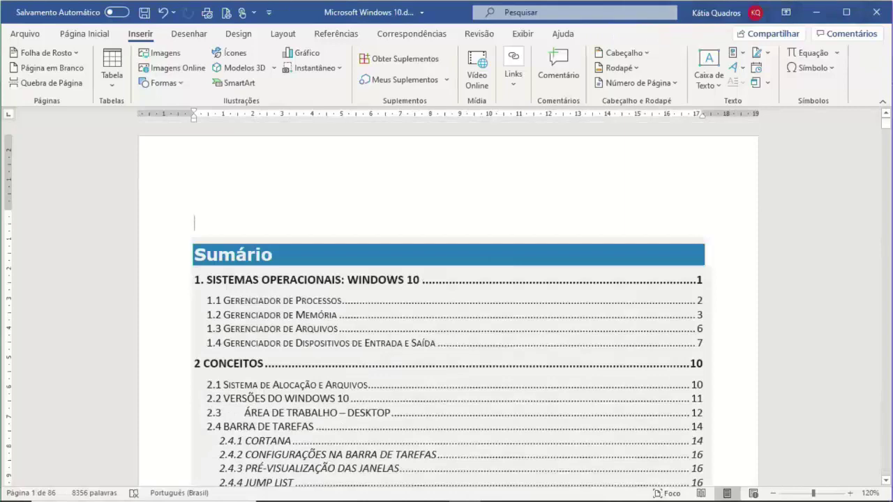
{"action": "scroll", "coordinate": [447, 300], "scroll_direction": "down", "scroll_amount": 15}
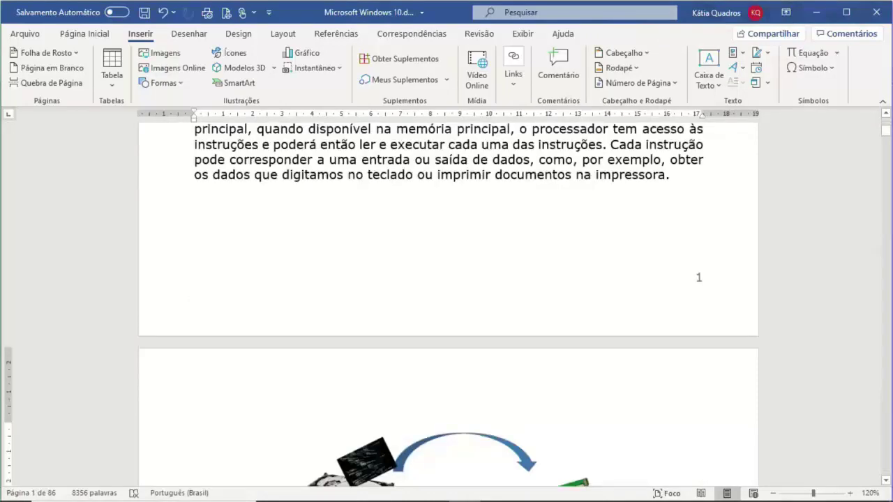
{"action": "scroll", "coordinate": [447, 279], "scroll_direction": "up", "scroll_amount": 3}
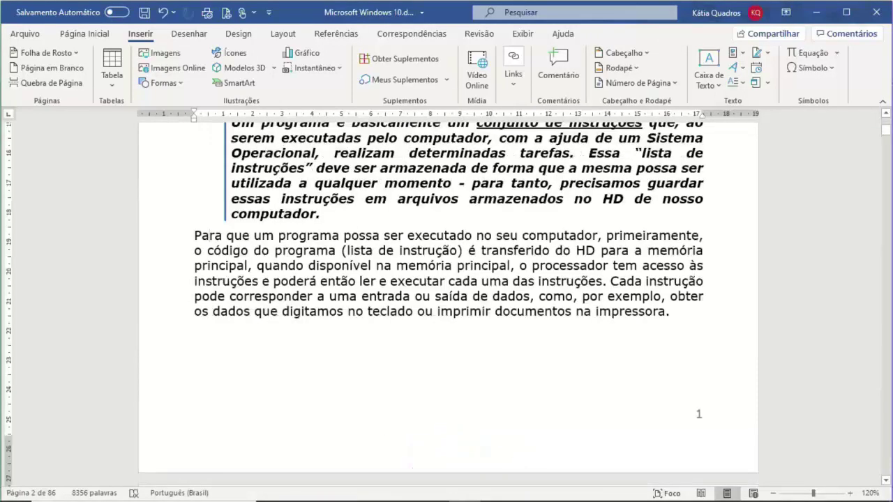
{"action": "scroll", "coordinate": [446, 300], "scroll_direction": "up", "scroll_amount": 3}
{"action": "scroll", "coordinate": [447, 314], "scroll_direction": "down", "scroll_amount": 1}
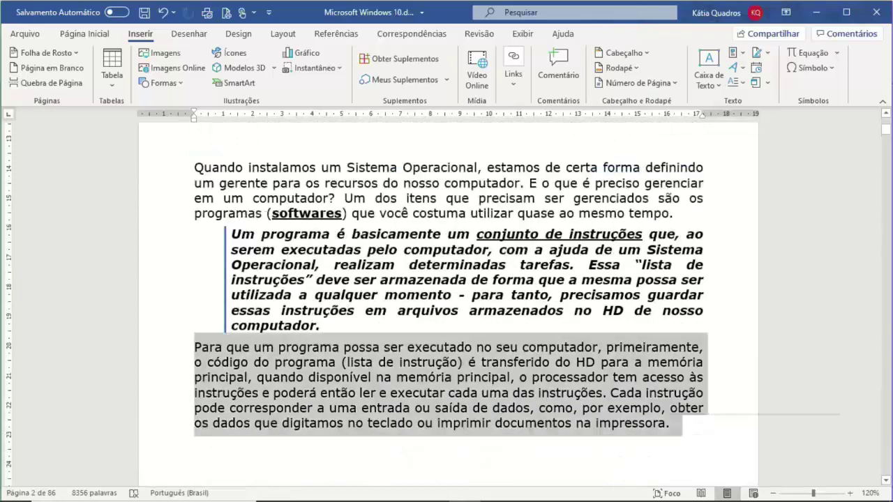
{"action": "left_click", "coordinate": [497, 490]}
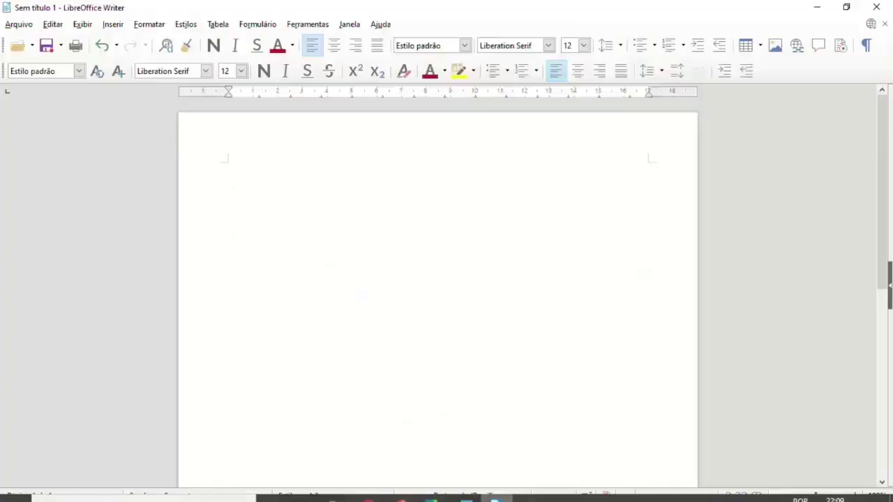
{"action": "type", "text": "Para que um programa possa ser executado no seu computador, primeiramente, o código do programa (lista de instrução) é transferido do HD para a memória principal, quando disponível na memória principal, o processador tem acesso às instruções e poderá então ler e executar cada uma das instruções. Cada instrução pode corresponder a uma entrada ou saída de dados, como, por exemplo, obter os dados que digitamos no teclado ou imprimir documentos na impressora."}
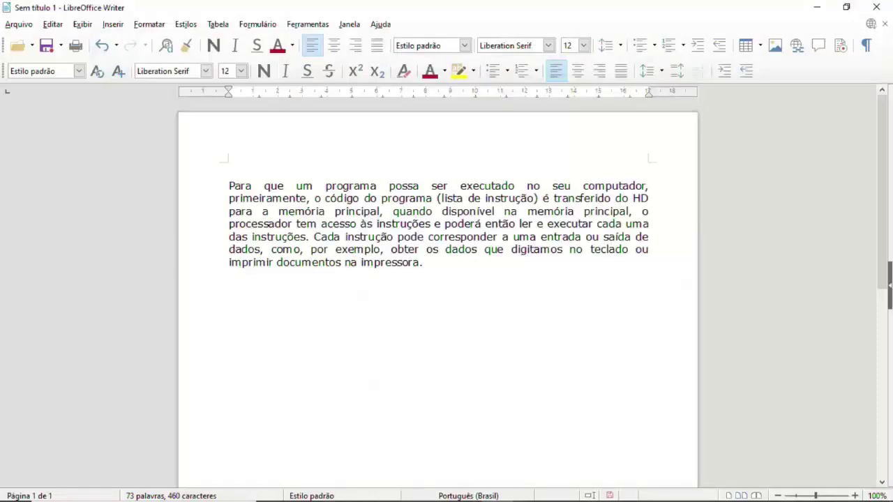
- Check the Localizar command and search the pasted paragraph for the word dados
{"action": "left_click", "coordinate": [53, 23]}
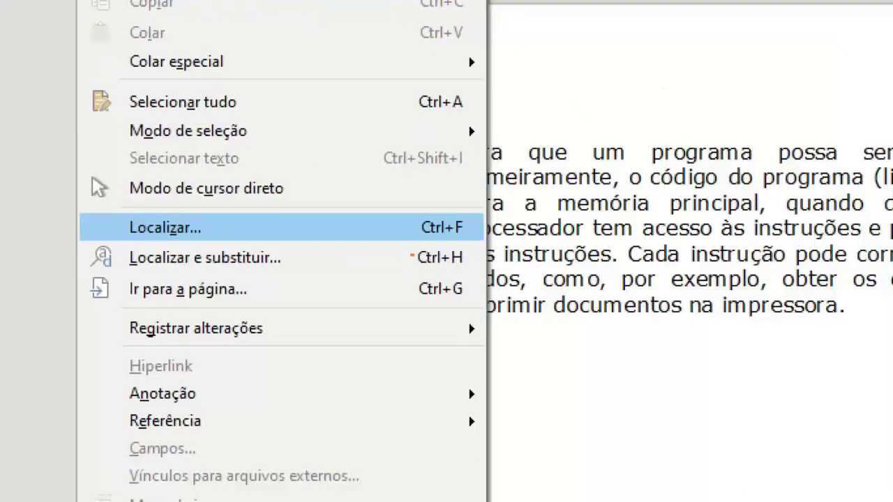
{"action": "key", "text": "Escape"}
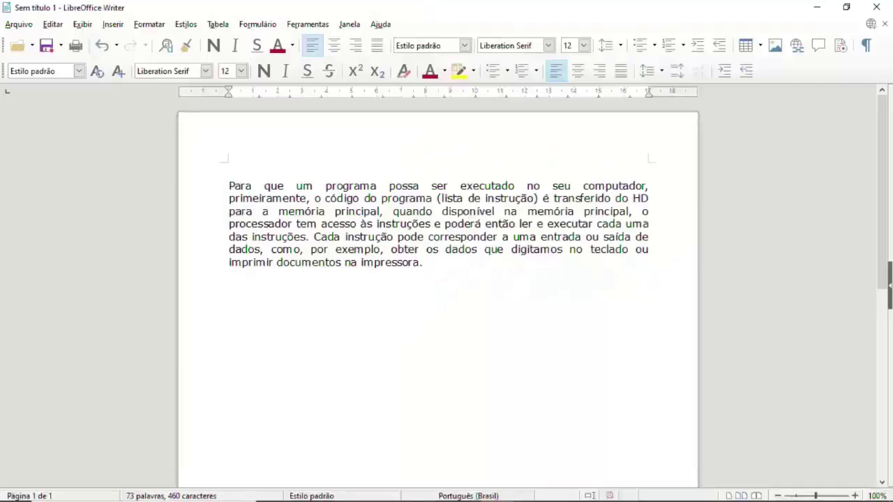
{"action": "key", "text": "ctrl+f"}
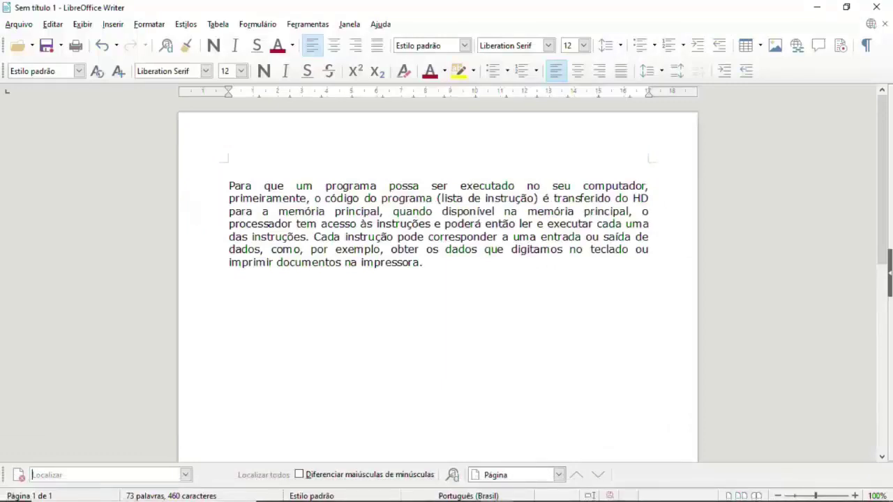
{"action": "type", "text": "dado"}
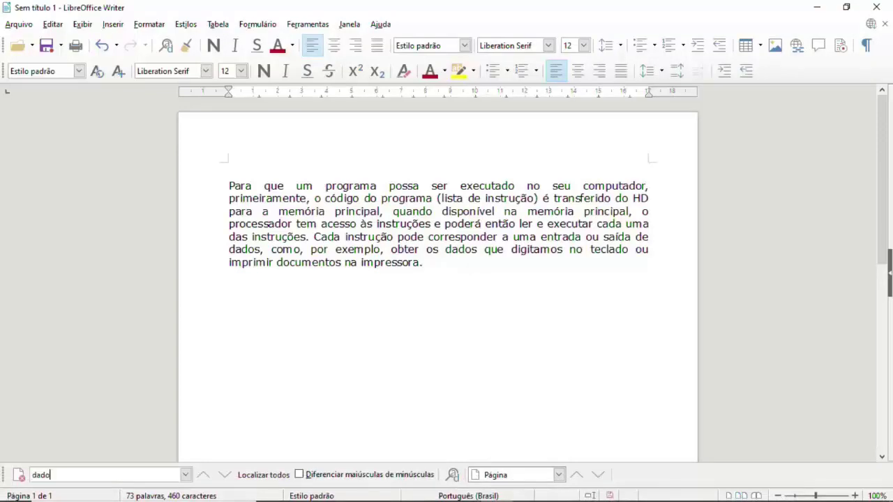
{"action": "type", "text": "s"}
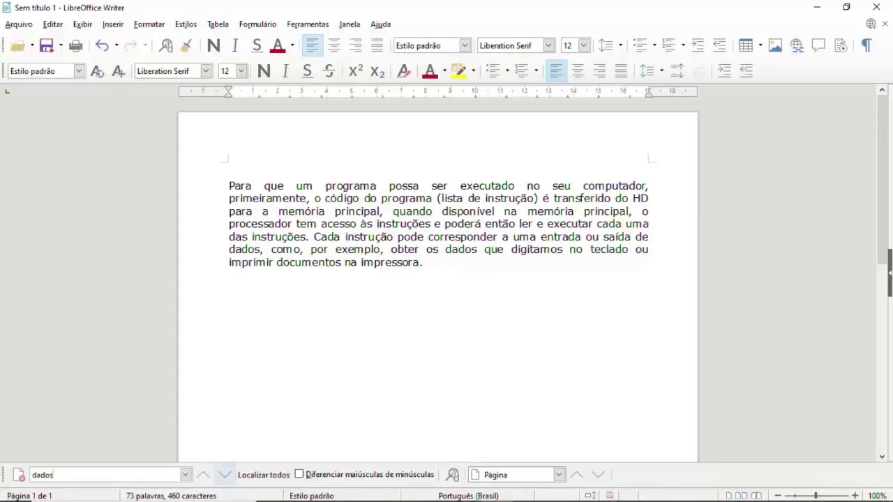
{"action": "left_click", "coordinate": [224, 475]}
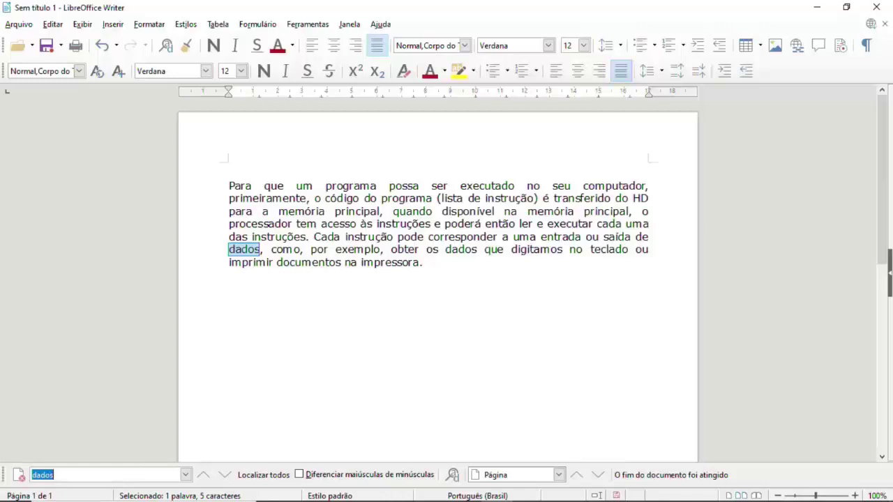
- Look through the element types for navigating the document, such as Títulos, Indicador and Anotação, and deselect the found word
{"action": "left_click", "coordinate": [558, 475]}
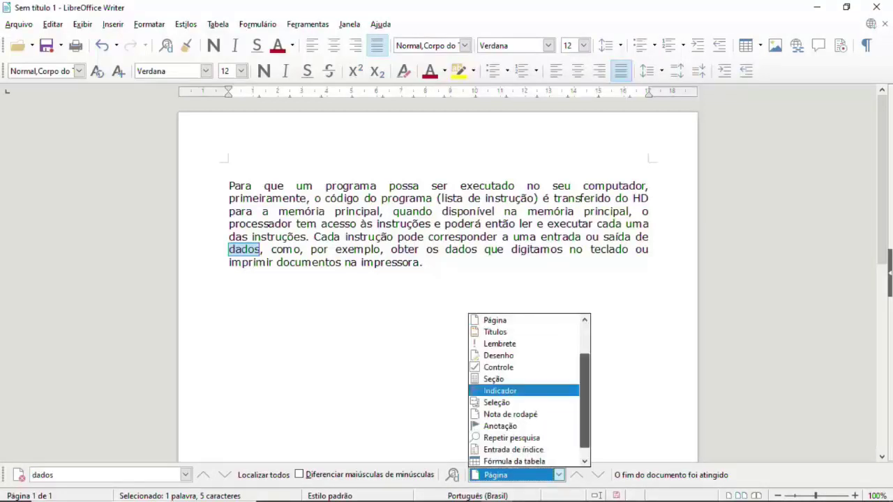
{"action": "scroll", "coordinate": [529, 391], "scroll_direction": "up", "scroll_amount": 2}
{"action": "key", "text": "Escape"}
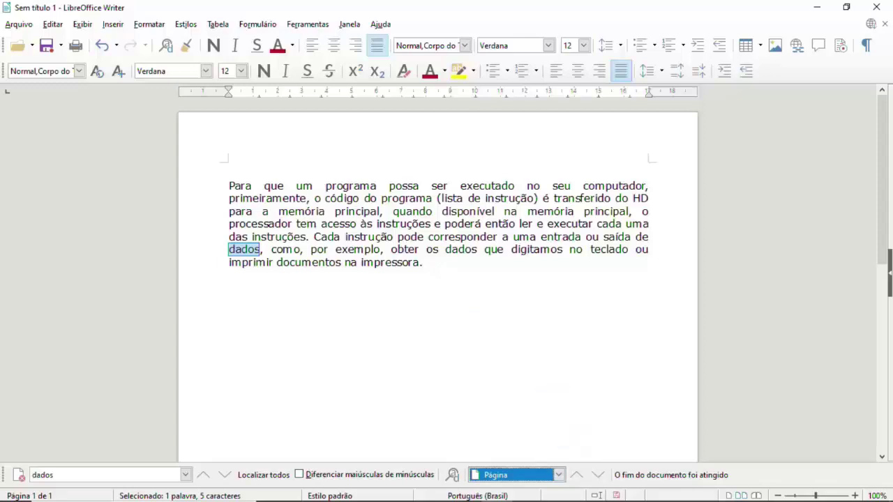
{"action": "left_click", "coordinate": [229, 278]}
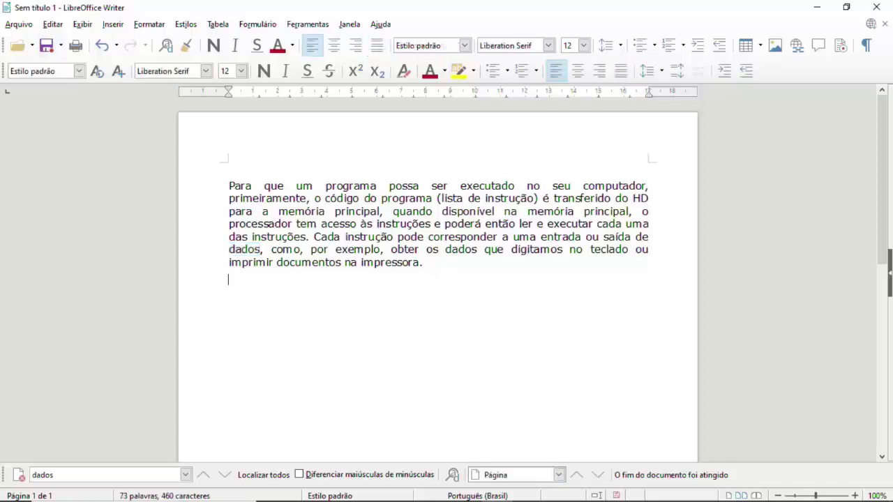
- Review the Localizar e substituir command and its shortcut among the editing commands
{"action": "key", "text": "alt+e"}
{"action": "key", "text": "Down"}
{"action": "key", "text": "Down"}
{"action": "key", "text": "Down"}
{"action": "key", "text": "Down"}
{"action": "key", "text": "Down"}
{"action": "key", "text": "Down"}
{"action": "key", "text": "Down"}
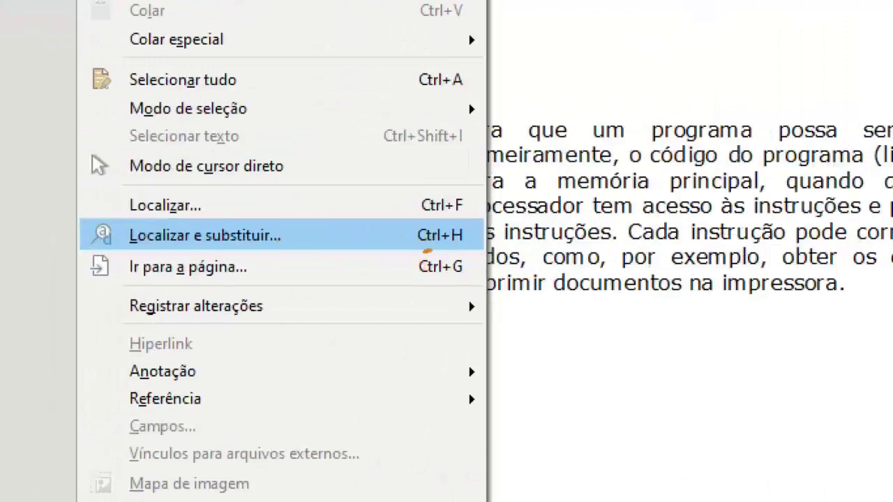
{"action": "left_click_drag", "start_coordinate": [432, 250], "coordinate": [480, 250]}
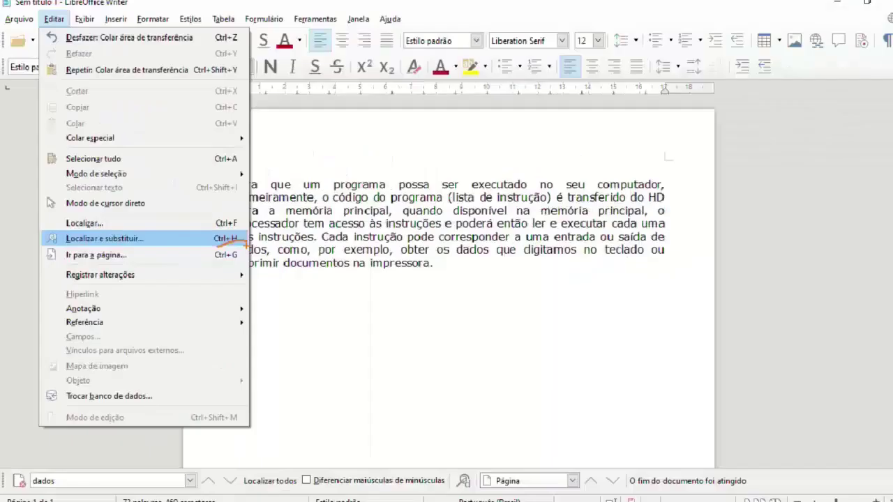
{"action": "key", "text": "Escape"}
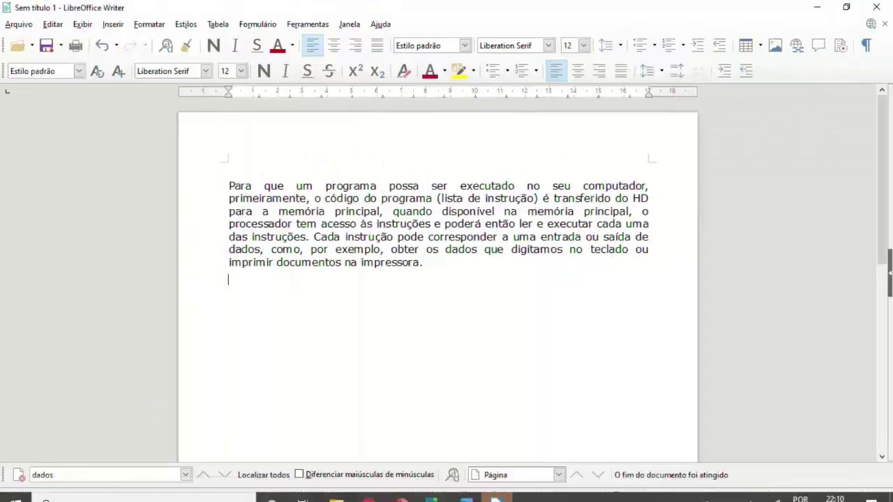
- Replace all occurrences of dados with dados in bold (Negrito) using Localizar e substituir
{"action": "key", "text": "ctrl+h"}
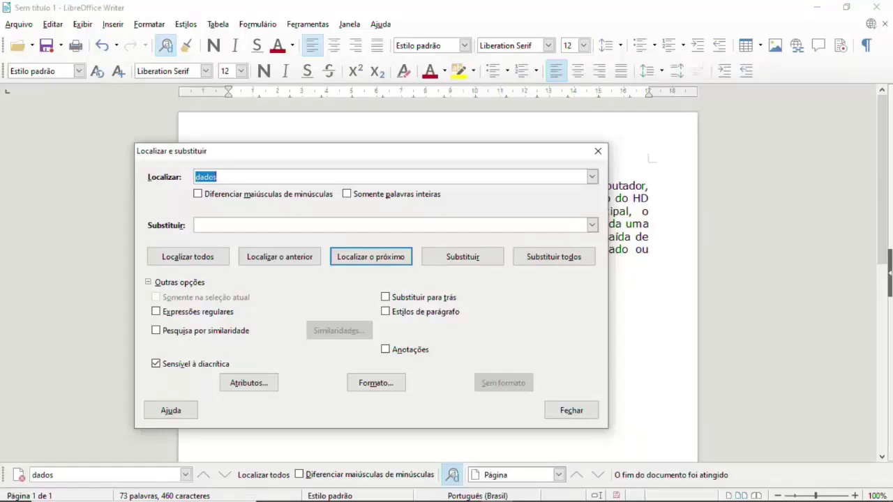
{"action": "left_click", "coordinate": [199, 225]}
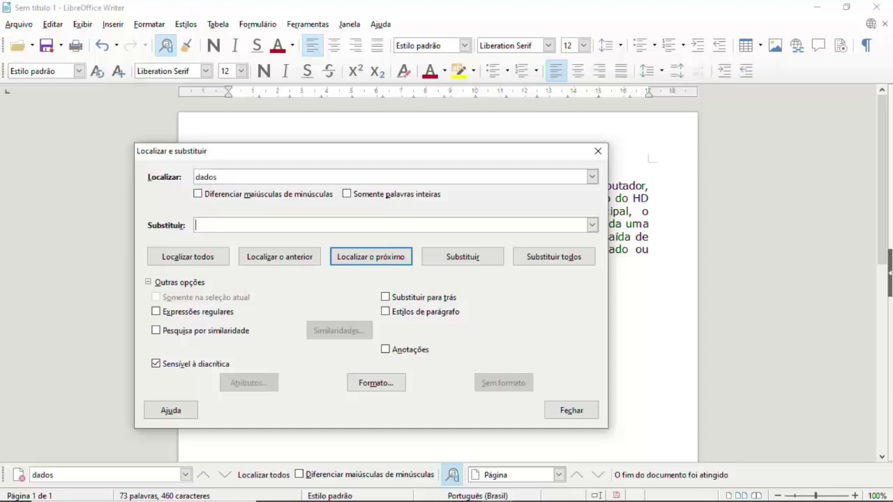
{"action": "type", "text": "dados"}
{"action": "left_click", "coordinate": [377, 383]}
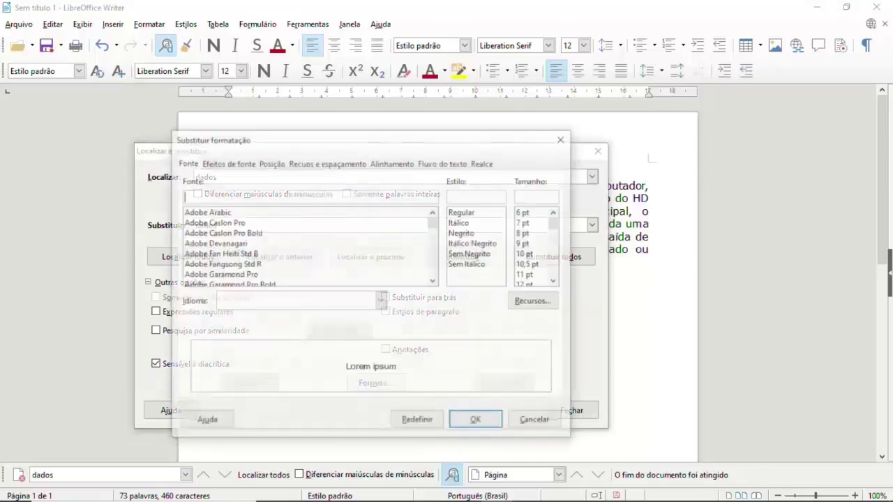
{"action": "left_click", "coordinate": [462, 233]}
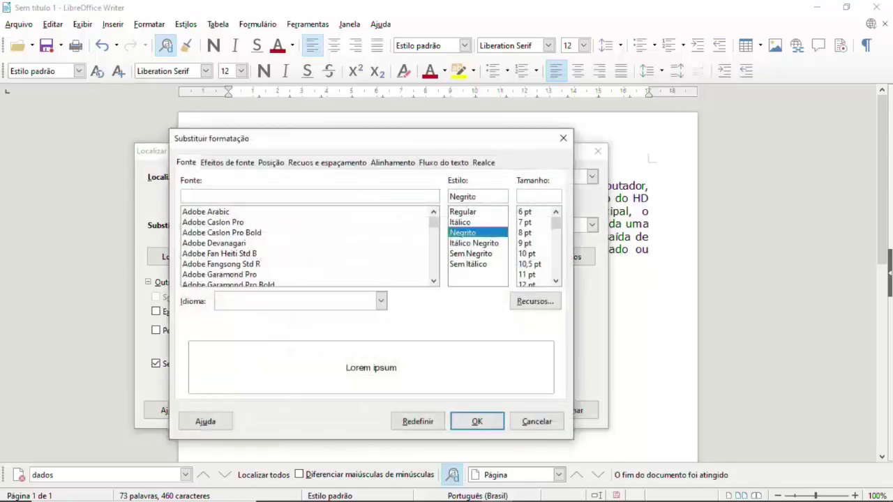
{"action": "left_click", "coordinate": [476, 422]}
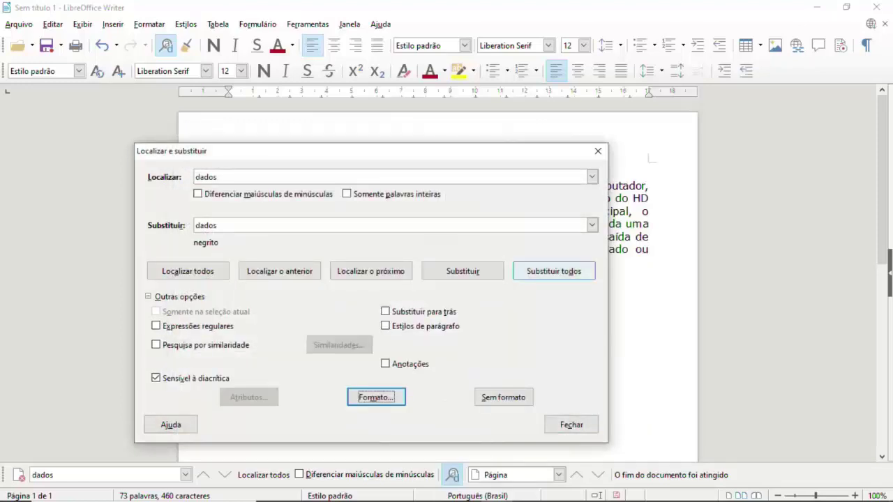
{"action": "left_click", "coordinate": [554, 271]}
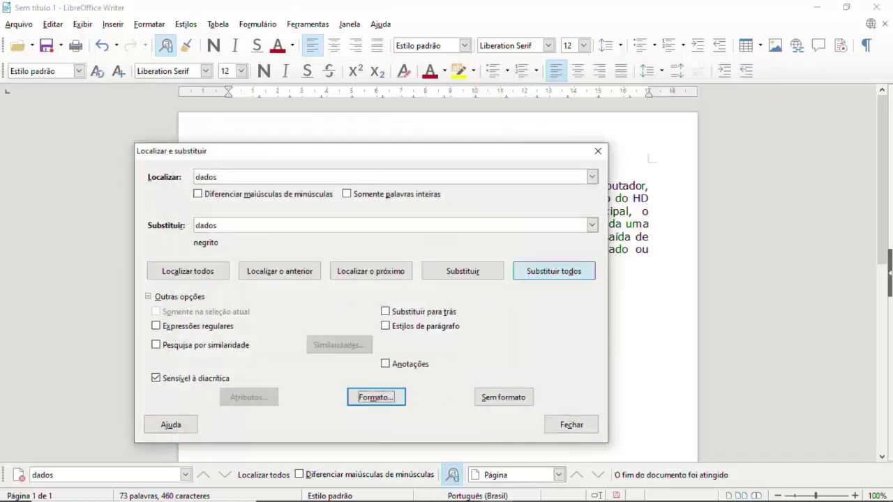
{"action": "left_click", "coordinate": [572, 425]}
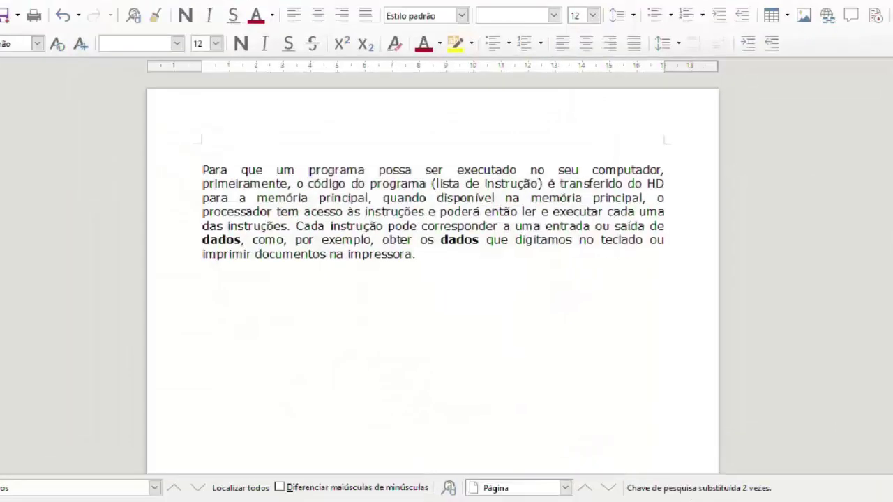
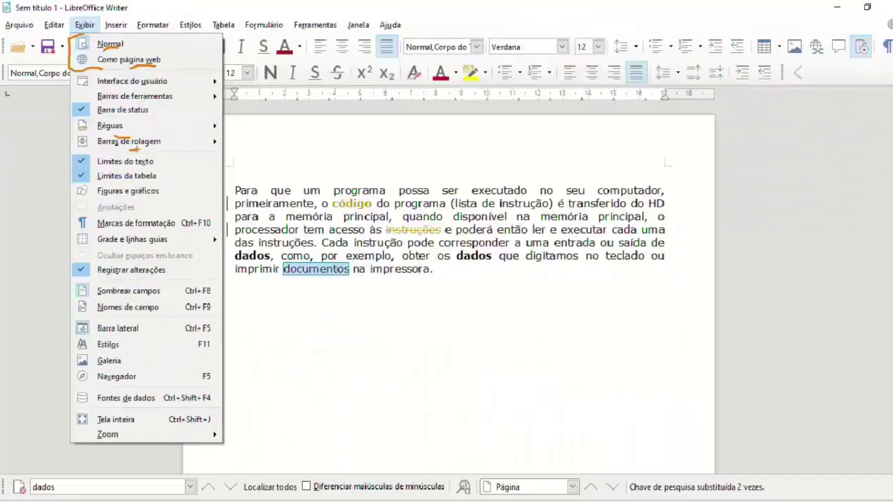
- Review the view commands for text limits, formatting marks and Registrar alterações
{"action": "key", "text": "Escape"}
{"action": "key", "text": "alt+x"}
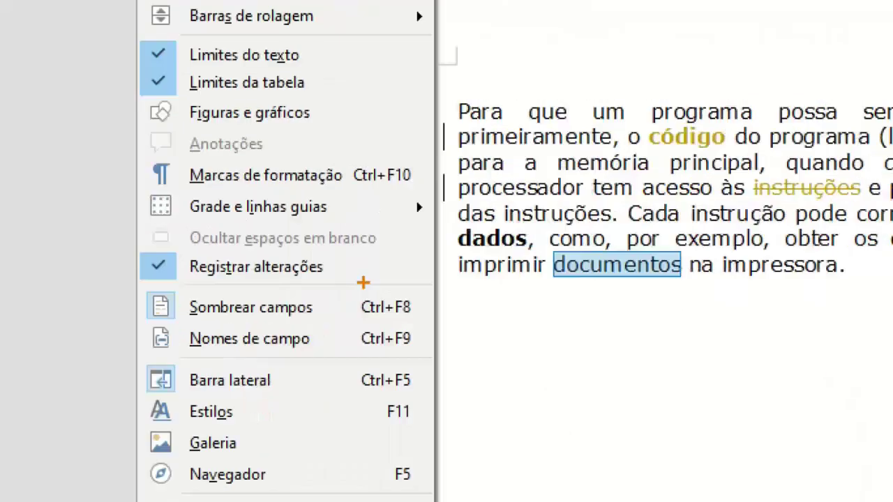
{"action": "left_click_drag", "start_coordinate": [81, 211], "coordinate": [155, 210]}
{"action": "key", "text": "Escape"}
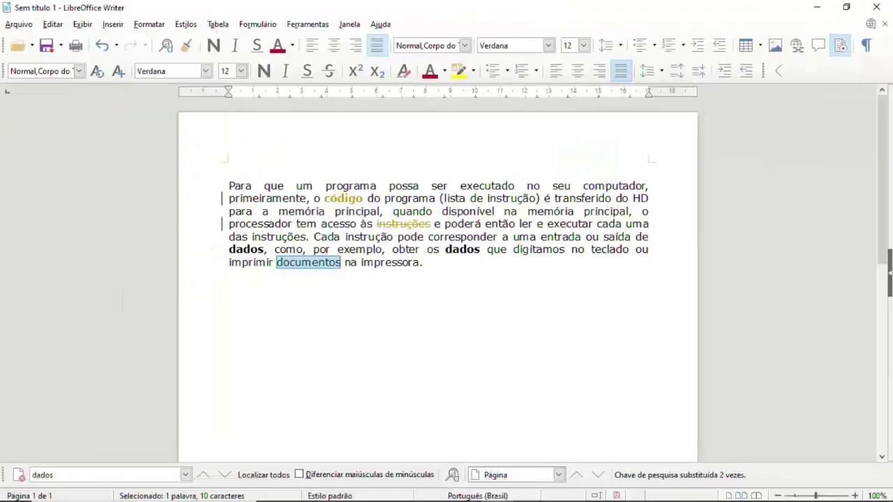
- Insert a table with 2 columns and 2 rows in Estilo padrão below the paragraph
{"action": "left_click", "coordinate": [335, 300]}
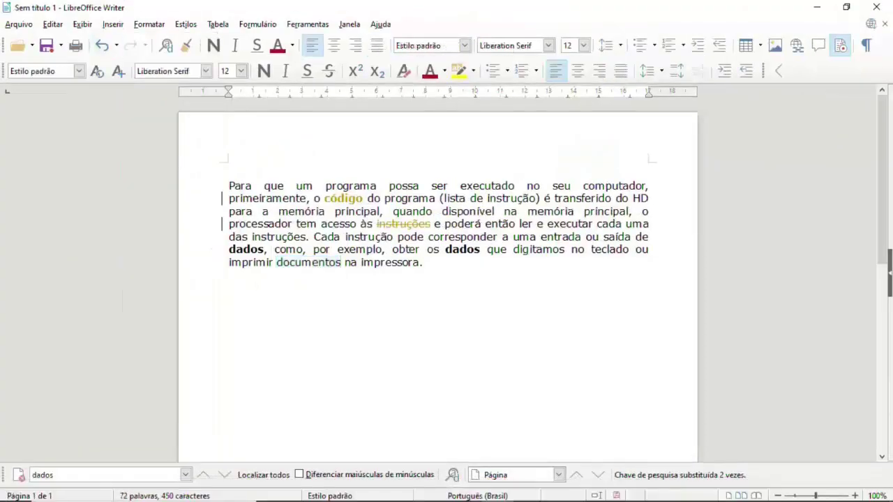
{"action": "left_click", "coordinate": [113, 24]}
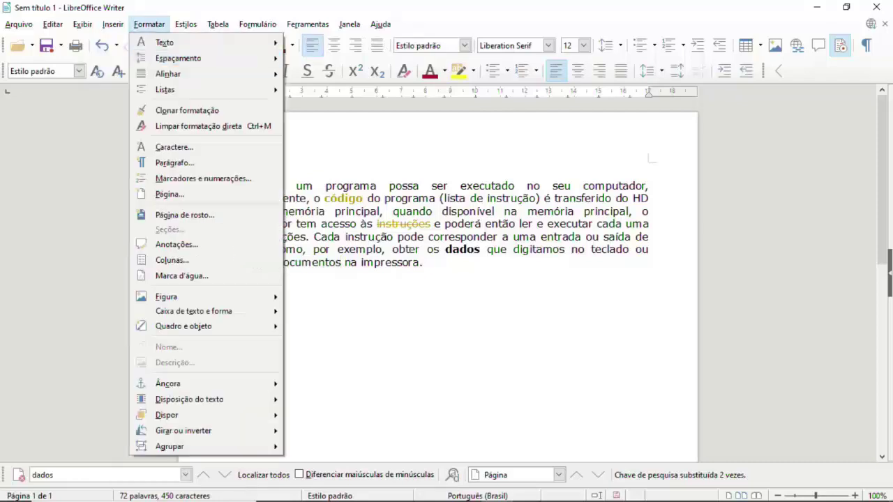
{"action": "left_click", "coordinate": [149, 24]}
{"action": "left_click", "coordinate": [217, 24]}
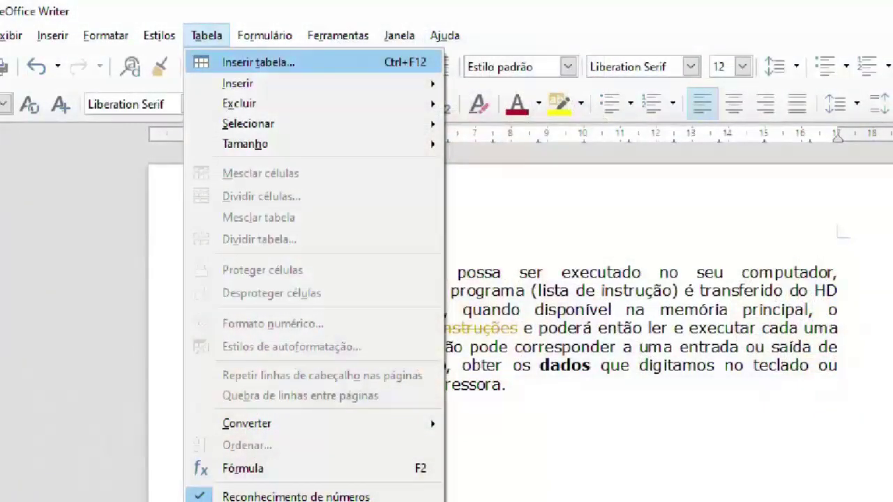
{"action": "key", "text": "Escape"}
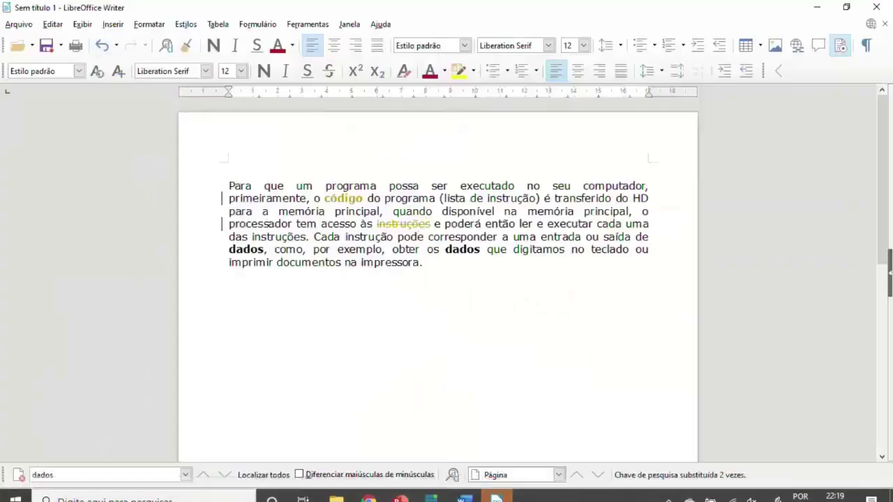
{"action": "key", "text": "alt+i"}
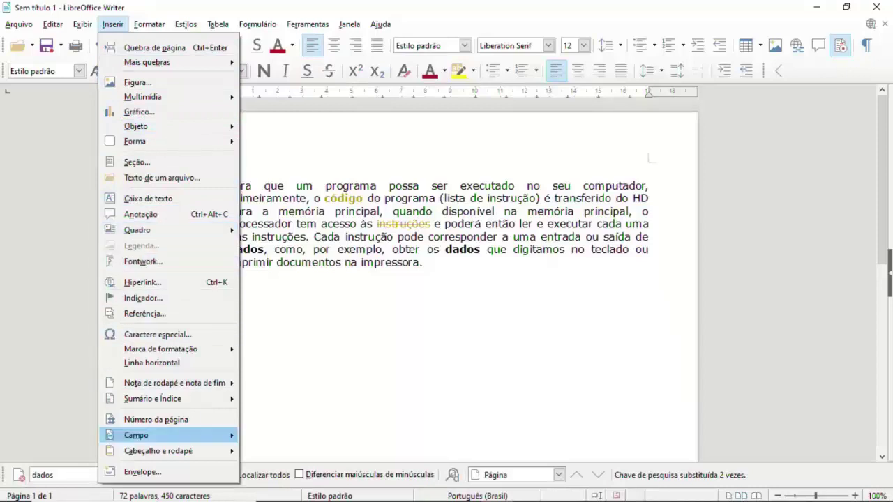
{"action": "key", "text": "Right"}
{"action": "key", "text": "Right"}
{"action": "key", "text": "Right"}
{"action": "key", "text": "Return"}
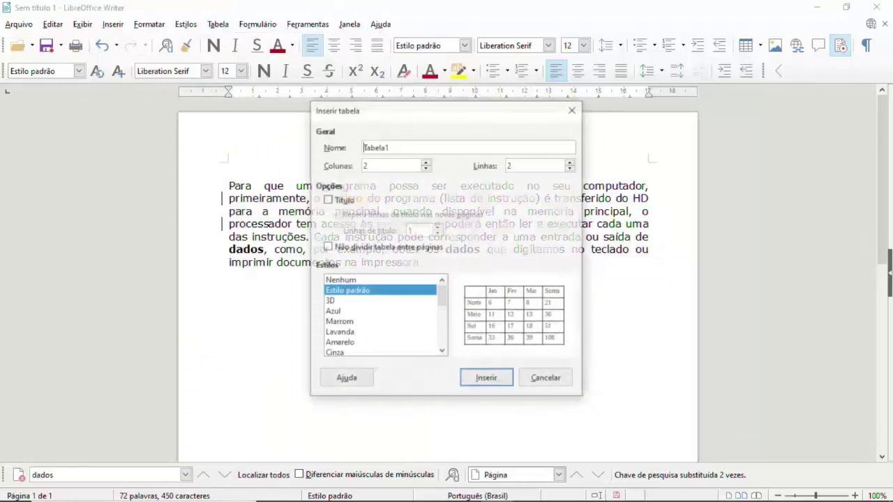
{"action": "key", "text": "Return"}
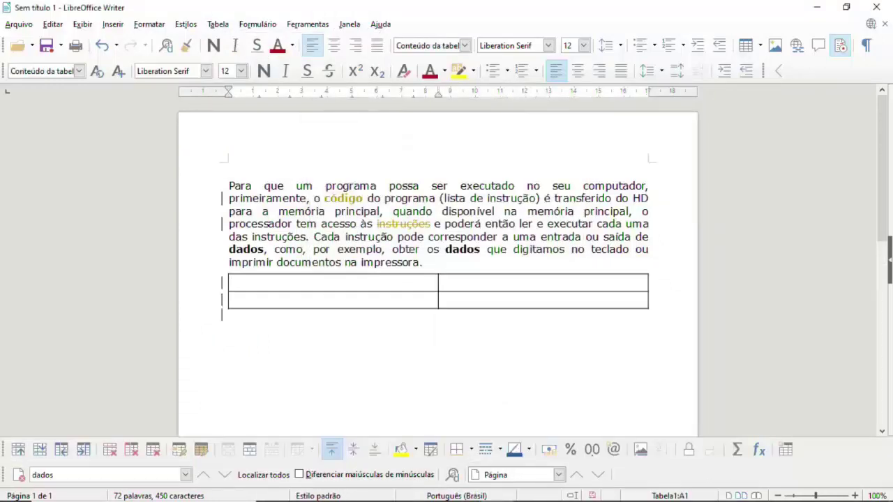
- Turn off change recording (Registrar) for the document
{"action": "key", "text": "alt+e"}
{"action": "key", "text": "g"}
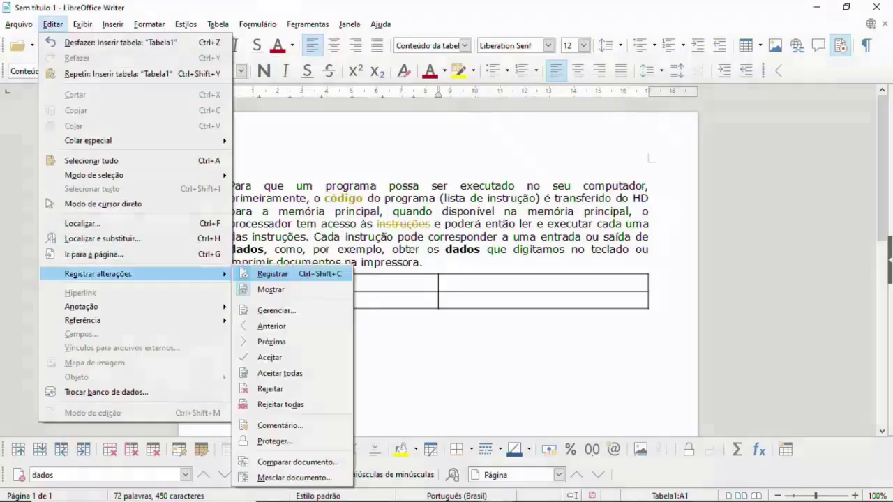
{"action": "key", "text": "Return"}
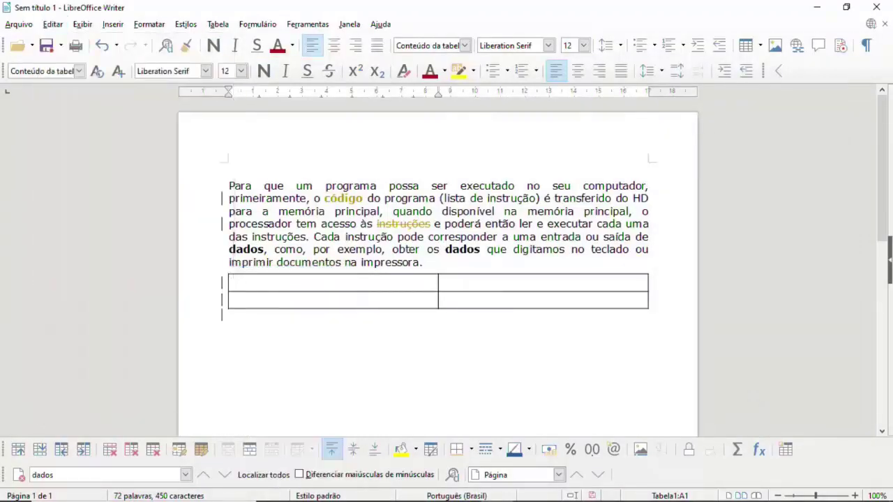
- Hide the tracked changes by switching off Mostrar, and place the cursor after the word memória
{"action": "key", "text": "alt+e"}
{"action": "key", "text": "Down"}
{"action": "key", "text": "Down"}
{"action": "key", "text": "Down"}
{"action": "key", "text": "Down"}
{"action": "key", "text": "Down"}
{"action": "key", "text": "Down"}
{"action": "key", "text": "Down"}
{"action": "key", "text": "Down"}
{"action": "key", "text": "Down"}
{"action": "key", "text": "Right"}
{"action": "key", "text": "Down"}
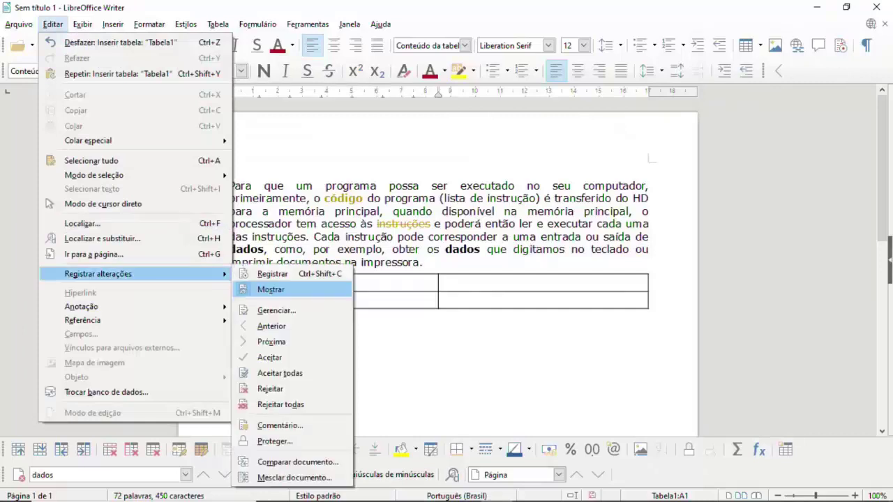
{"action": "key", "text": "Return"}
{"action": "left_click", "coordinate": [325, 210]}
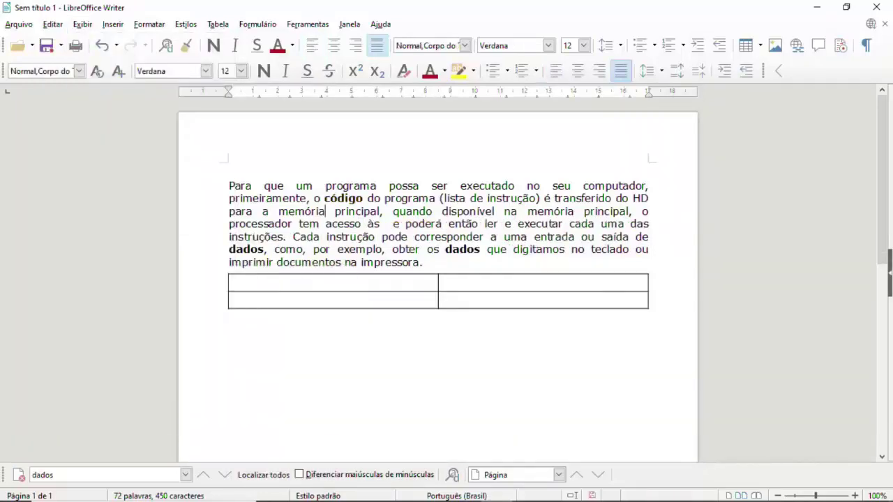
- Show the document's formatting marks with Marcas de formatação
{"action": "key", "text": "alt+x"}
{"action": "key", "text": "Down"}
{"action": "key", "text": "Down"}
{"action": "key", "text": "Down"}
{"action": "key", "text": "Down"}
{"action": "key", "text": "Down"}
{"action": "key", "text": "Down"}
{"action": "key", "text": "Down"}
{"action": "key", "text": "Down"}
{"action": "key", "text": "Down"}
{"action": "key", "text": "Down"}
{"action": "key", "text": "Down"}
{"action": "key", "text": "Down"}
{"action": "key", "text": "Down"}
{"action": "key", "text": "Down"}
{"action": "key", "text": "Up"}
{"action": "key", "text": "Up"}
{"action": "key", "text": "Up"}
{"action": "key", "text": "Up"}
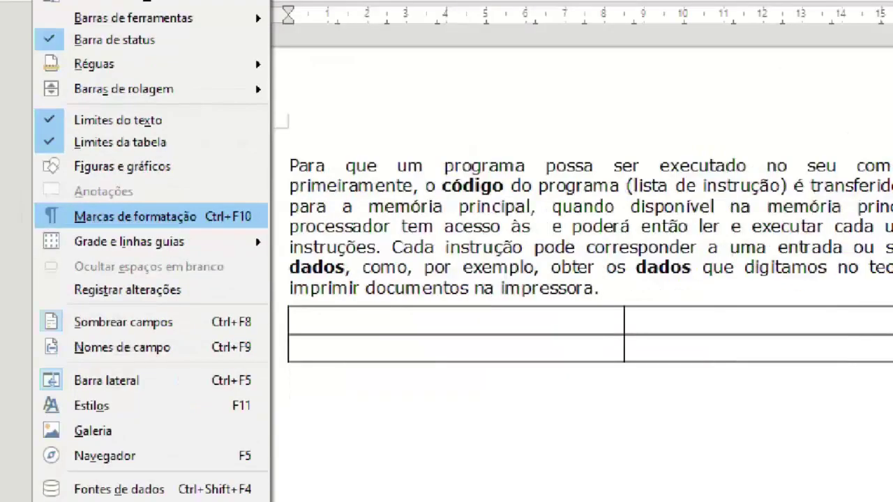
{"action": "key", "text": "Escape"}
{"action": "key", "text": "alt+x"}
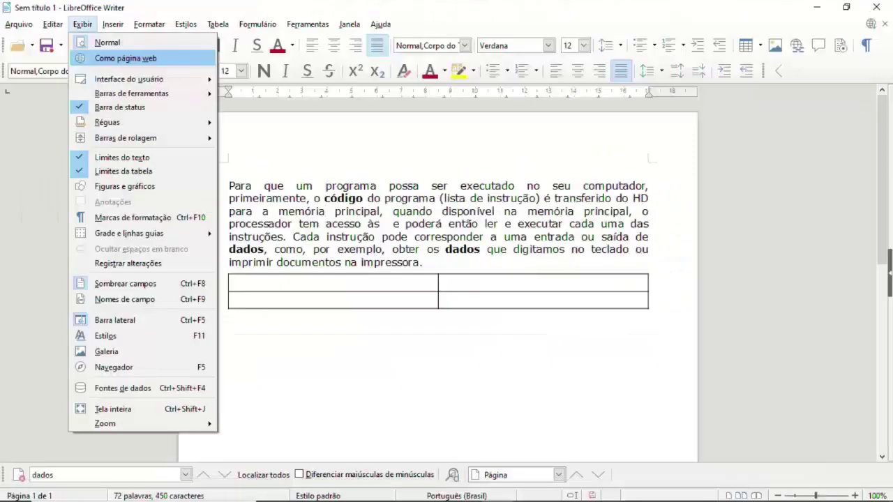
{"action": "key", "text": "ctrl+F10"}
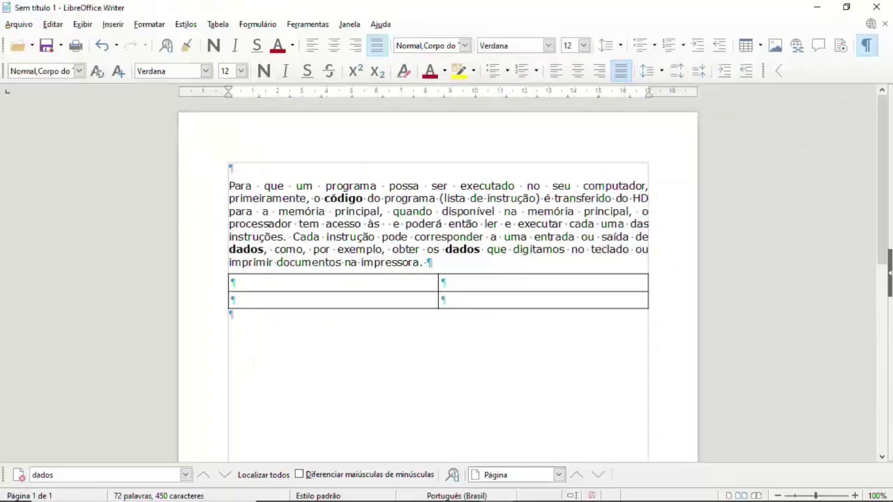
- Add four empty paragraphs between the text and the table
{"action": "key", "text": "Return"}
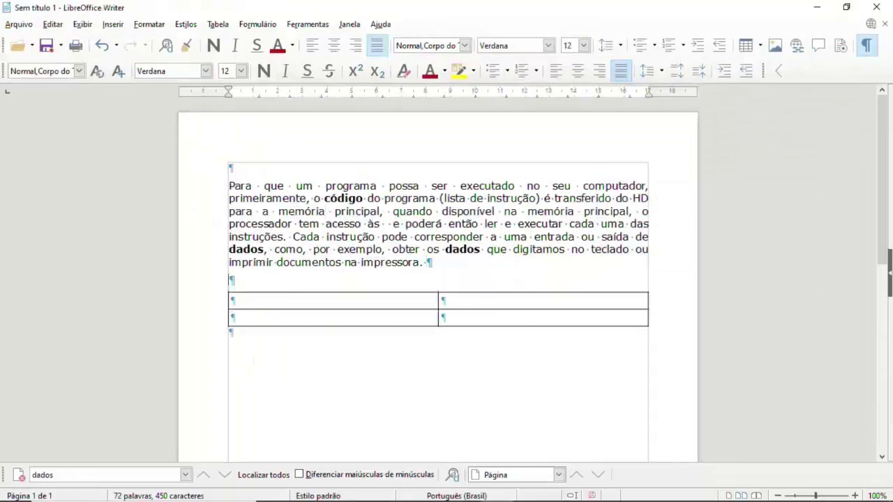
{"action": "key", "text": "Return"}
{"action": "key", "text": "Return"}
{"action": "key", "text": "Return"}
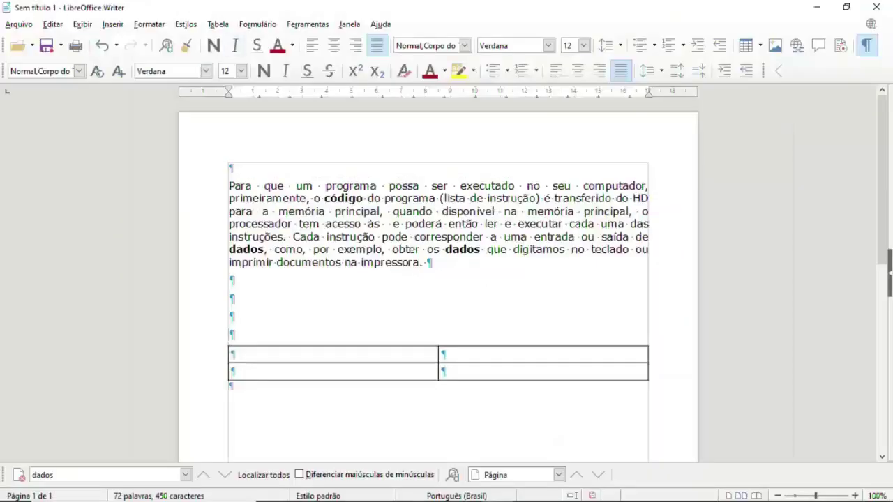
- Review the shortcut for Marcas de formatação and hide the formatting marks
{"action": "key", "text": "alt+x"}
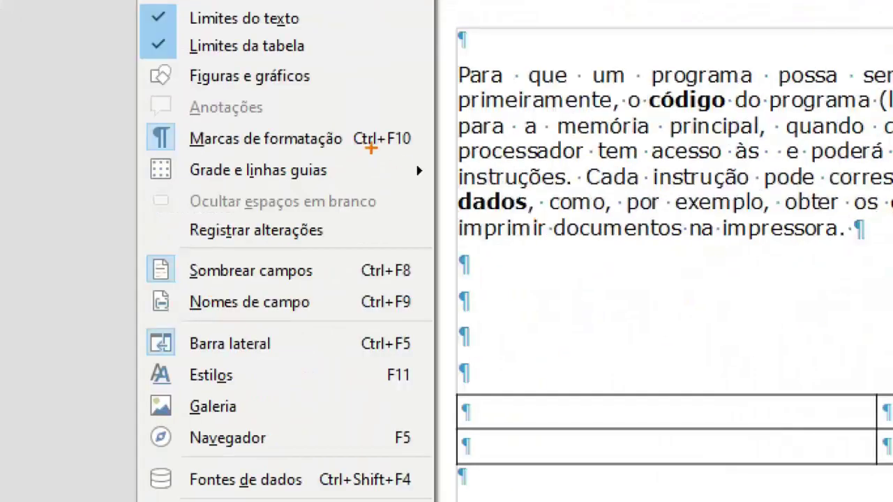
{"action": "left_click_drag", "start_coordinate": [363, 156], "coordinate": [397, 156]}
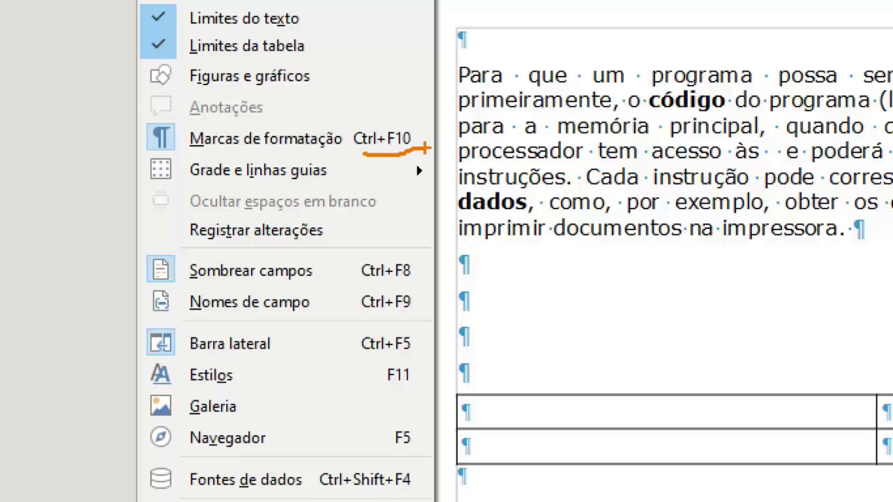
{"action": "key", "text": "Escape"}
{"action": "key", "text": "ctrl+f"}
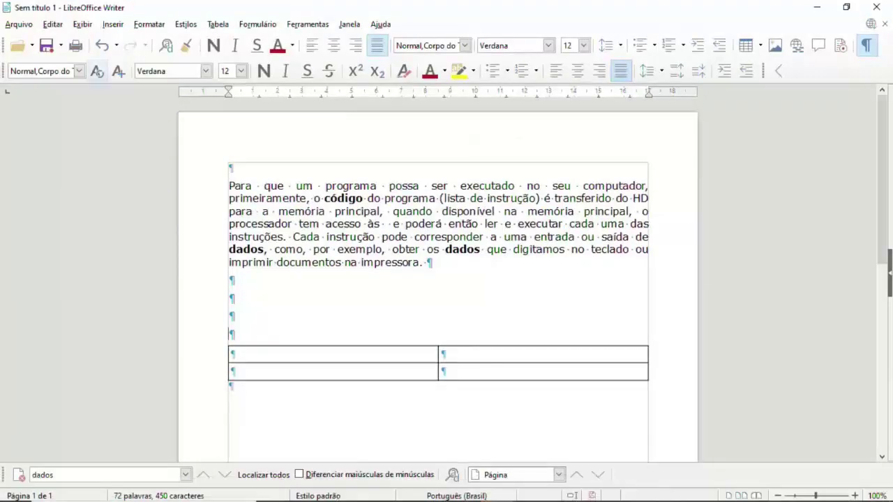
{"action": "left_click", "coordinate": [82, 24]}
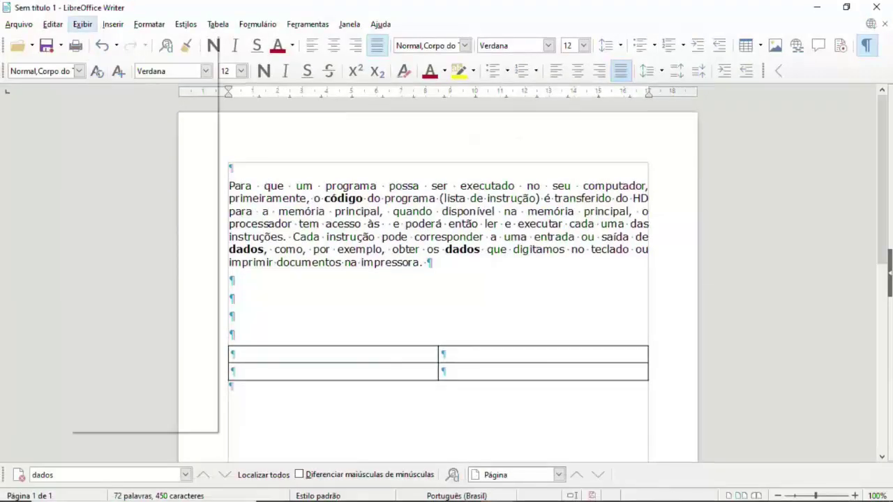
{"action": "left_click", "coordinate": [133, 217]}
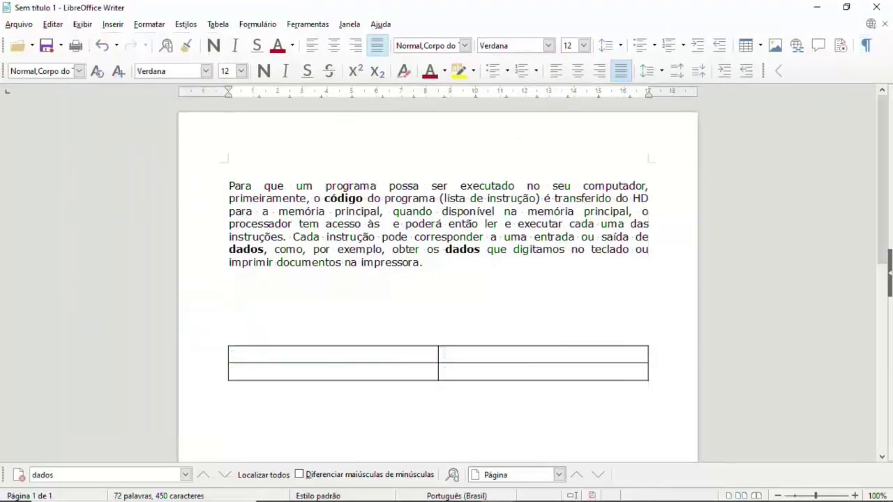
- Display the tracked changes again by enabling Registrar alterações among the view commands
{"action": "key", "text": "alt+x"}
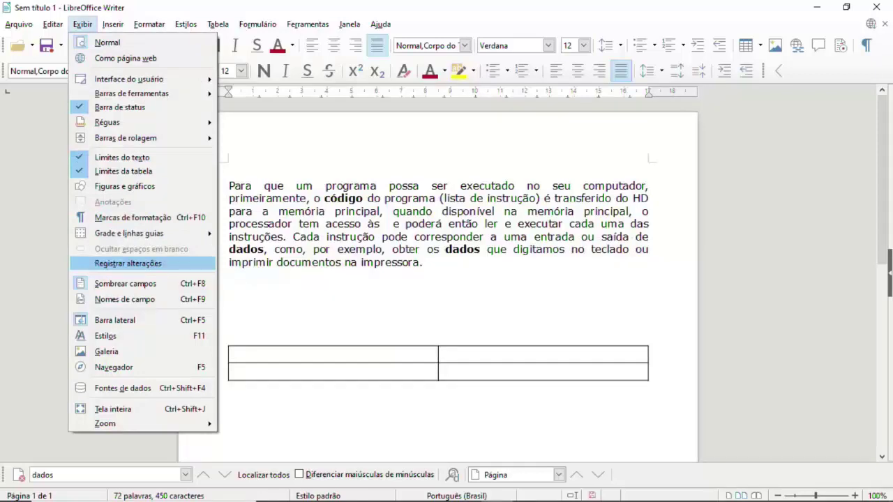
{"action": "key", "text": "Return"}
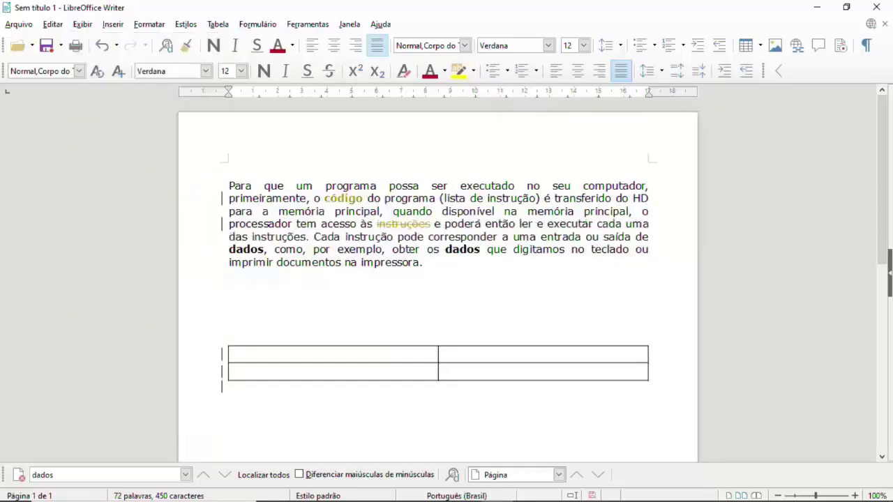
- Look through the view commands as far as Figuras e gráficos and Marcas de formatação
{"action": "key", "text": "alt+x"}
{"action": "key", "text": "Down"}
{"action": "key", "text": "Down"}
{"action": "key", "text": "Down"}
{"action": "key", "text": "Down"}
{"action": "key", "text": "Down"}
{"action": "key", "text": "Down"}
{"action": "key", "text": "Down"}
{"action": "key", "text": "Down"}
{"action": "key", "text": "Down"}
{"action": "key", "text": "Down"}
{"action": "key", "text": "Down"}
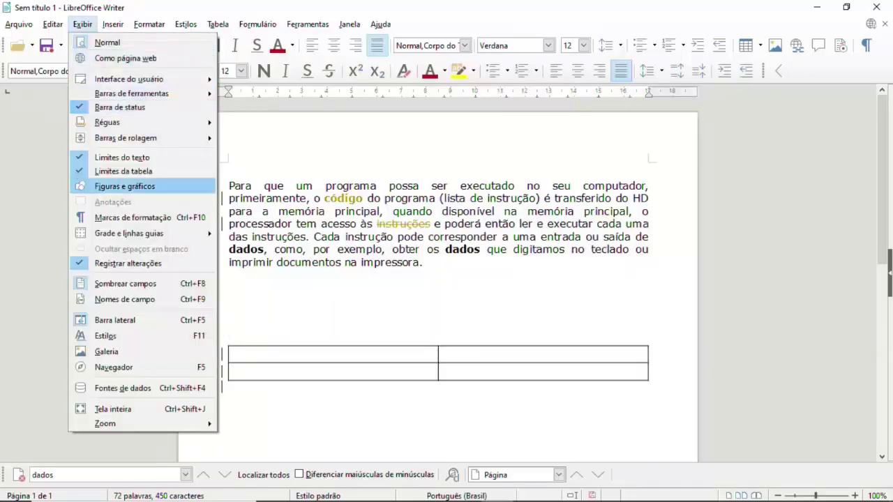
{"action": "key", "text": "Down"}
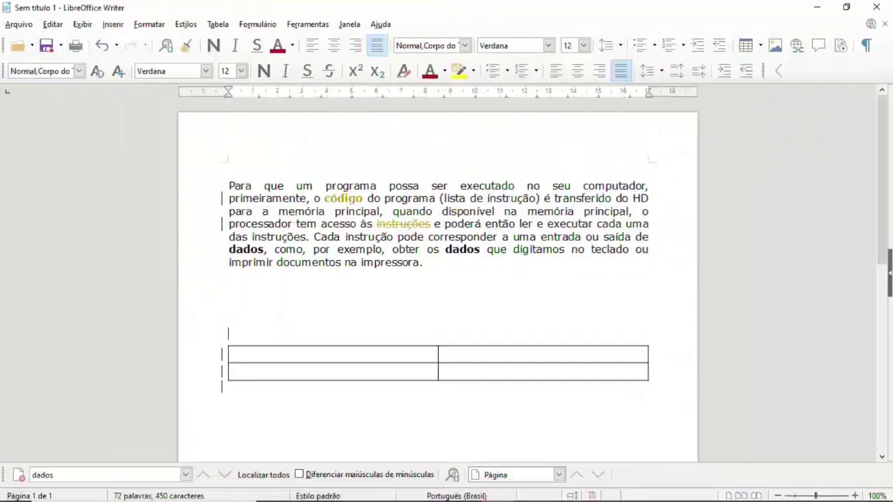
- Review the editing commands for tracked changes, from Mostrar to Aceitar todas, and the matching view option Registrar alterações
{"action": "key", "text": "alt+e"}
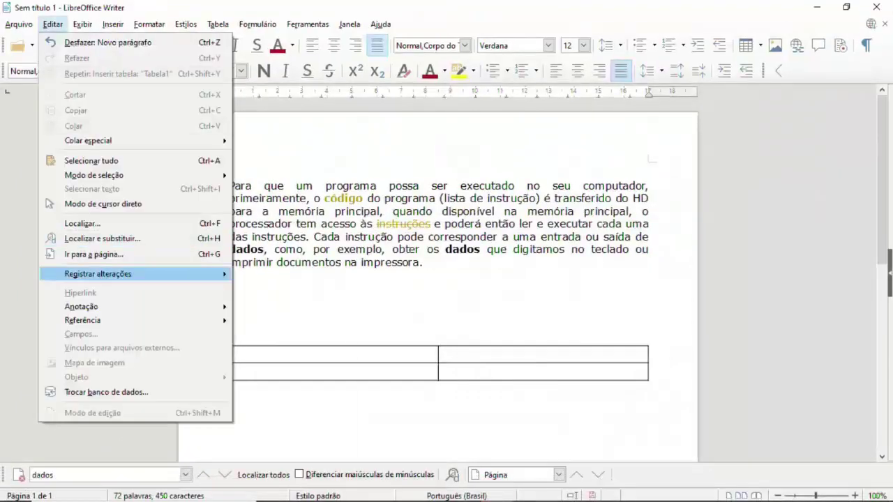
{"action": "mouse_move", "coordinate": [98, 275]}
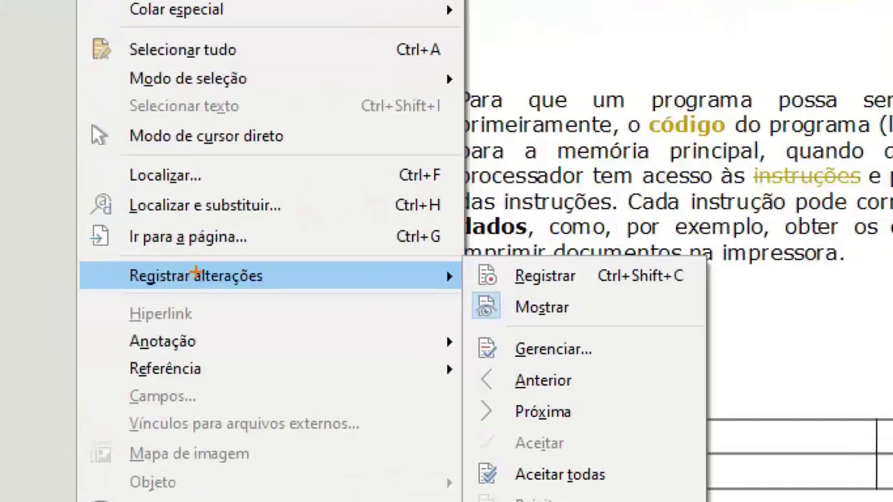
{"action": "left_click_drag", "start_coordinate": [669, 305], "coordinate": [670, 472]}
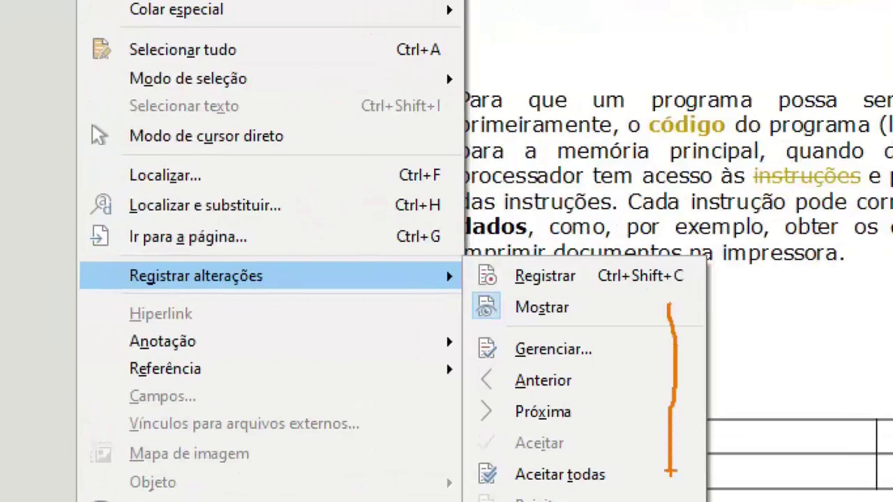
{"action": "key", "text": "Escape"}
{"action": "left_click", "coordinate": [82, 24]}
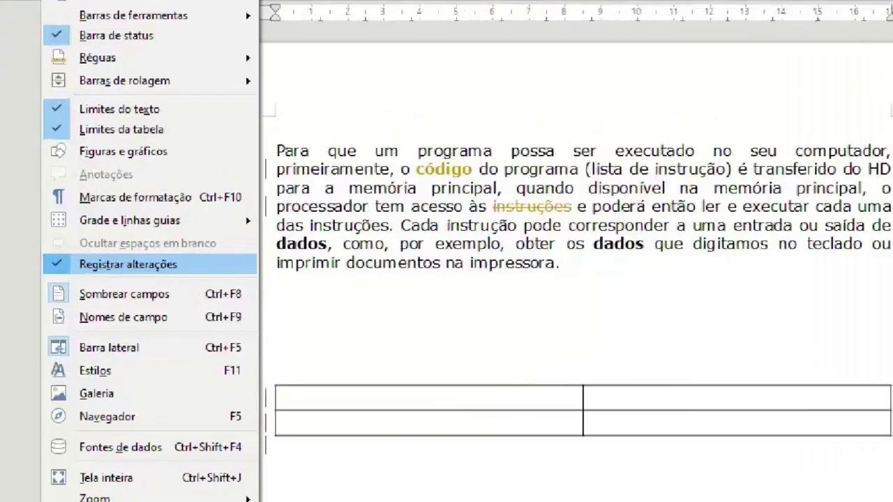
{"action": "key", "text": "Return"}
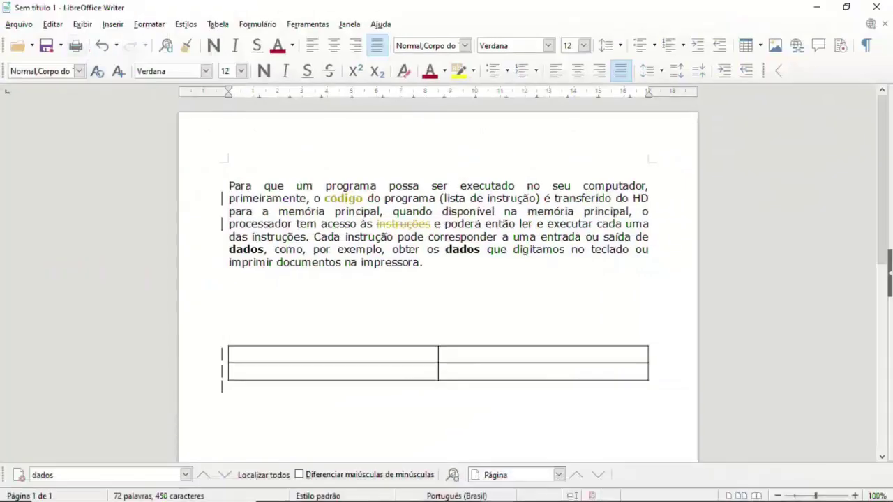
- Review the Hiperlink insertion command and its shortcut
{"action": "key", "text": "alt+i"}
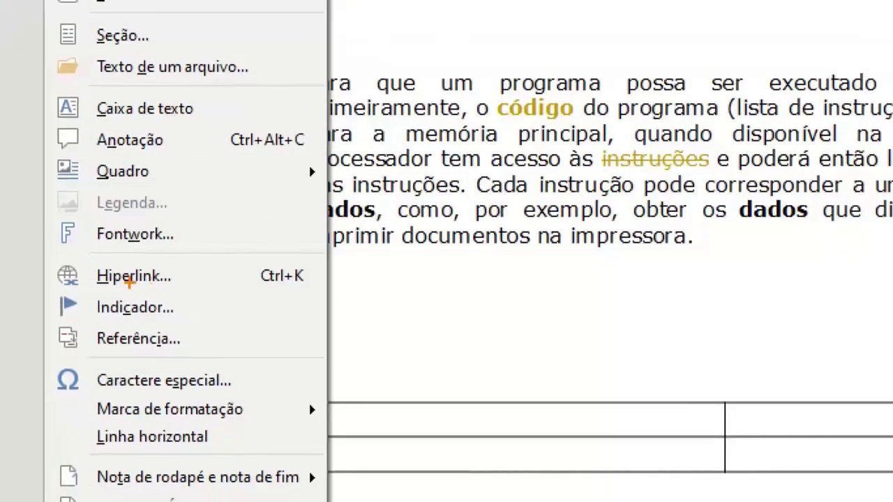
{"action": "left_click_drag", "start_coordinate": [120, 288], "coordinate": [268, 286]}
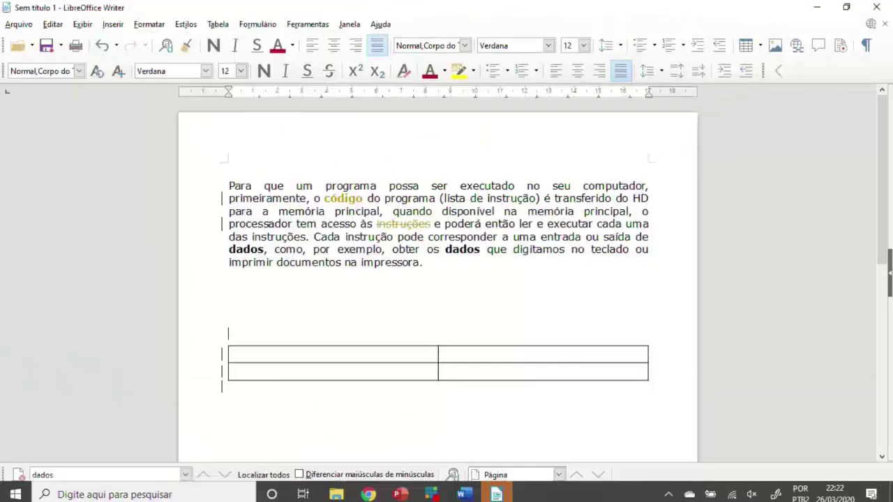
- Hide the tracked changes by disabling Registrar alterações among the view commands, and look at the Galeria entry there
{"action": "left_click", "coordinate": [82, 23]}
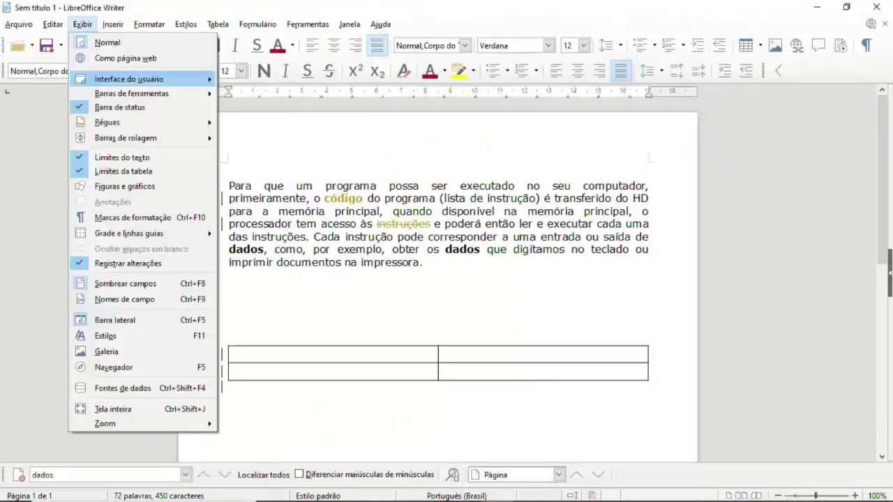
{"action": "left_click", "coordinate": [126, 261]}
{"action": "left_click", "coordinate": [82, 23]}
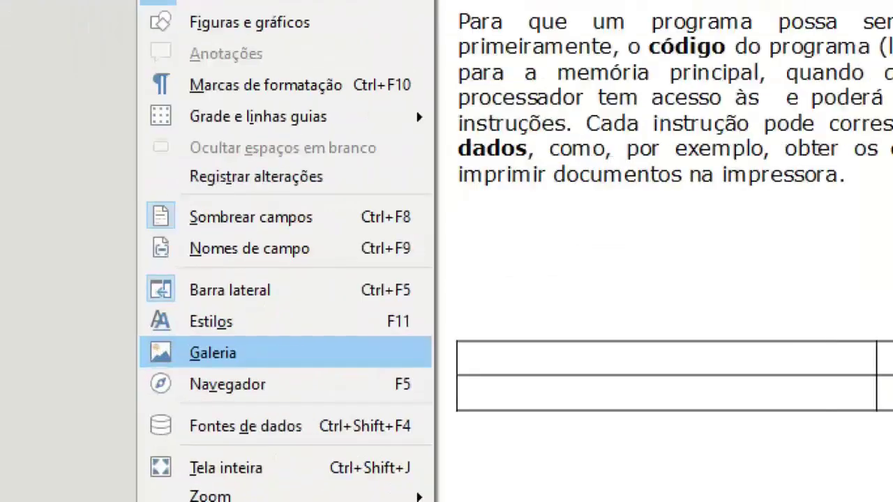
{"action": "key", "text": "Escape"}
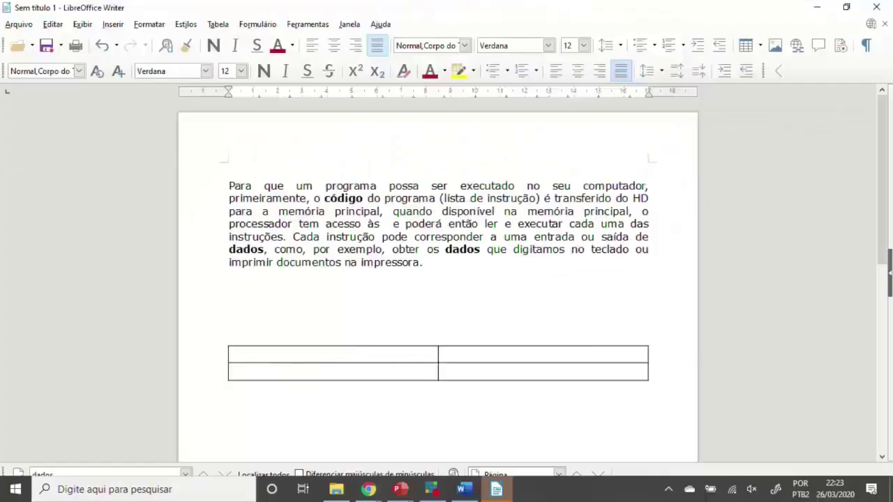
- Open the Galeria and insert the plain sun picture from the Ambiente theme at the start of the paragraph
{"action": "left_click", "coordinate": [82, 24]}
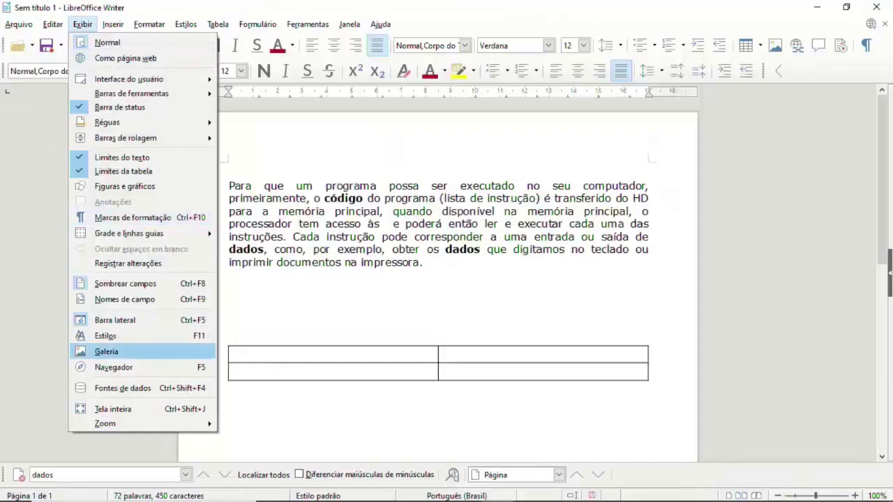
{"action": "left_click", "coordinate": [120, 351]}
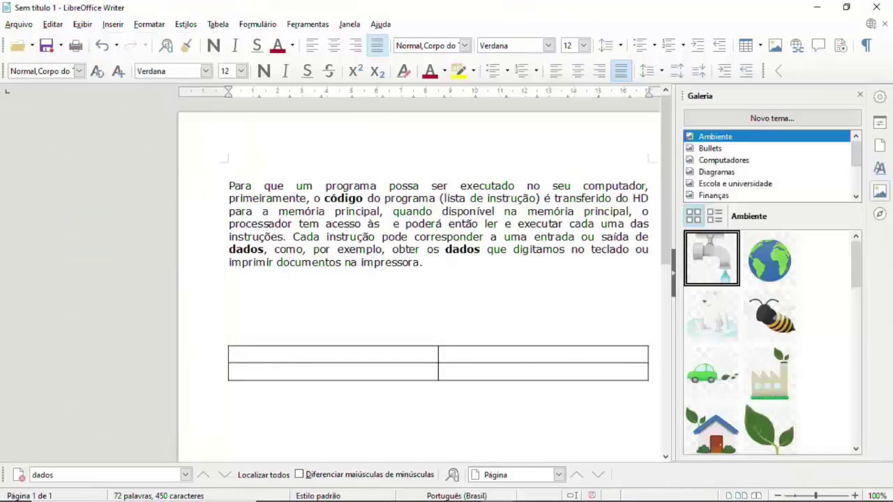
{"action": "scroll", "coordinate": [767, 342], "scroll_direction": "down", "scroll_amount": 5}
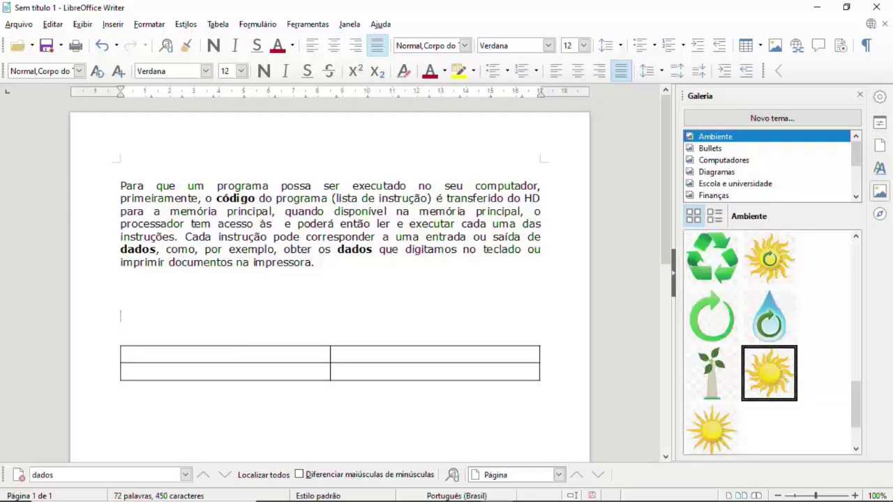
{"action": "left_click_drag", "start_coordinate": [769, 373], "coordinate": [127, 180]}
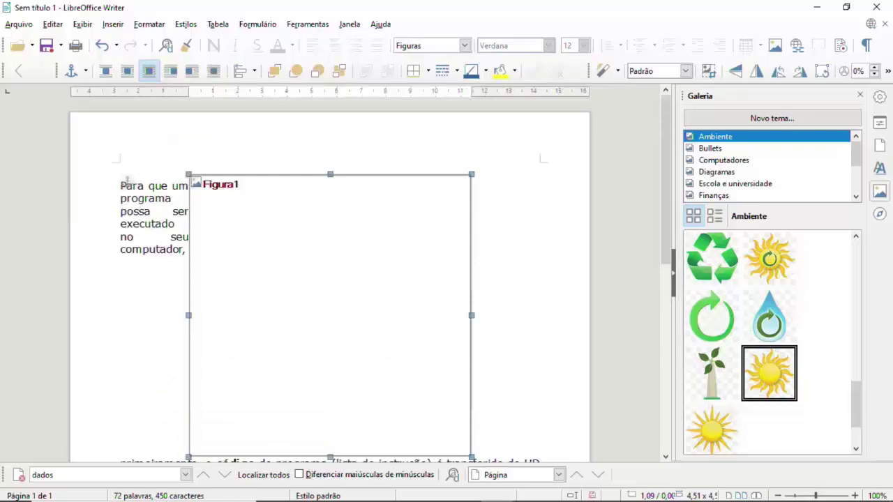
- Try shrinking the sun picture to about 1.70 inches wide and repositioning it within the paragraph, and delete it
{"action": "left_click_drag", "start_coordinate": [188, 174], "coordinate": [299, 283]}
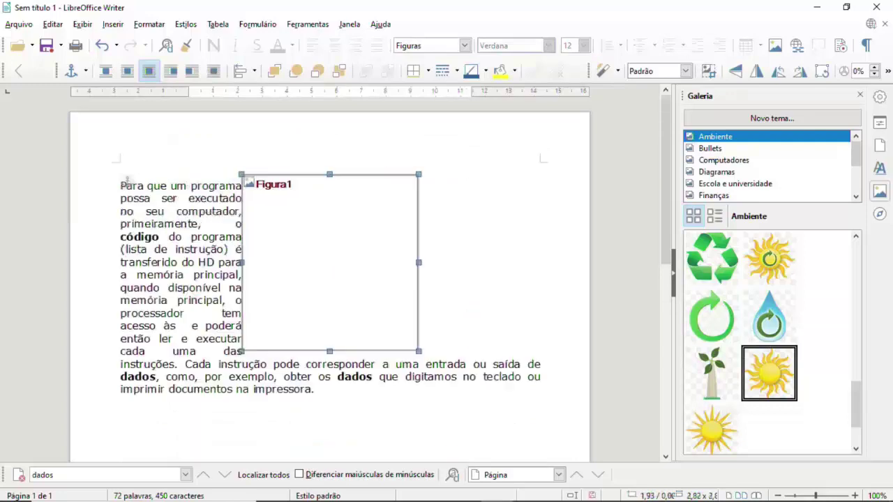
{"action": "left_click_drag", "start_coordinate": [419, 351], "coordinate": [348, 280]}
{"action": "left_click_drag", "start_coordinate": [330, 227], "coordinate": [381, 251]}
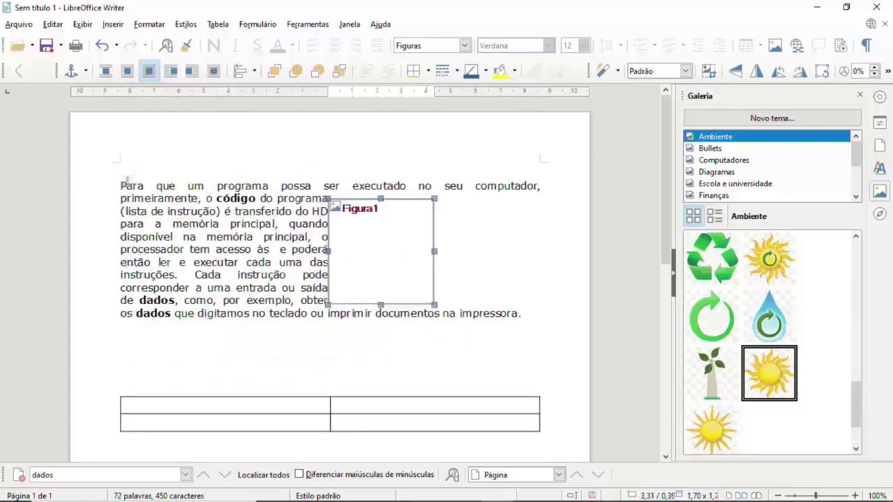
{"action": "key", "text": "Delete"}
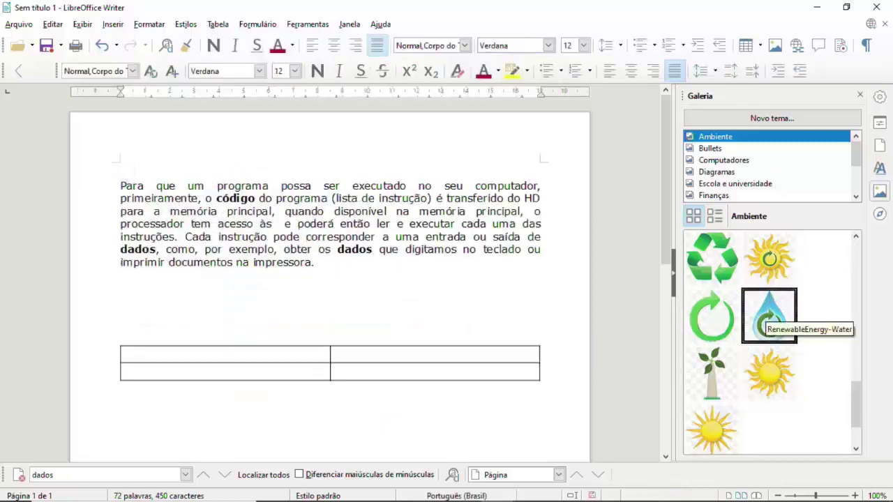
- Insert the RenewableEnergy-Water picture from the Ambiente theme into the paragraph and delete it again
{"action": "double_click", "coordinate": [768, 318]}
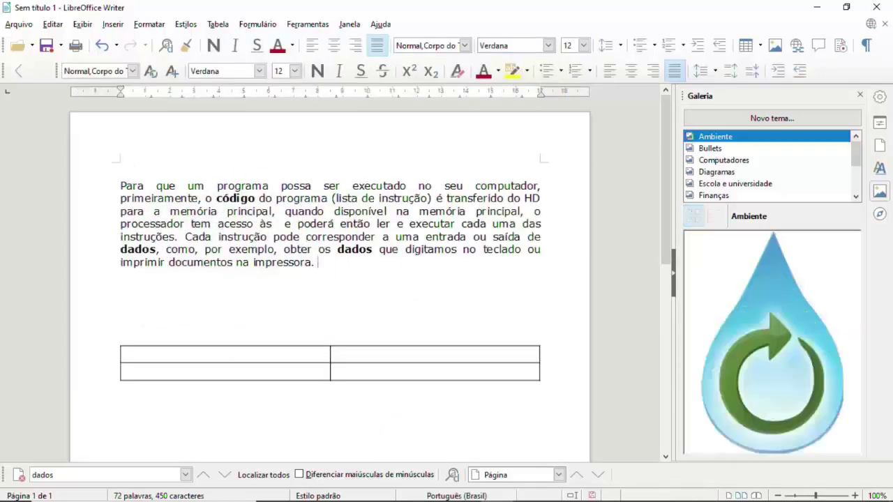
{"action": "left_click_drag", "start_coordinate": [768, 318], "coordinate": [237, 136]}
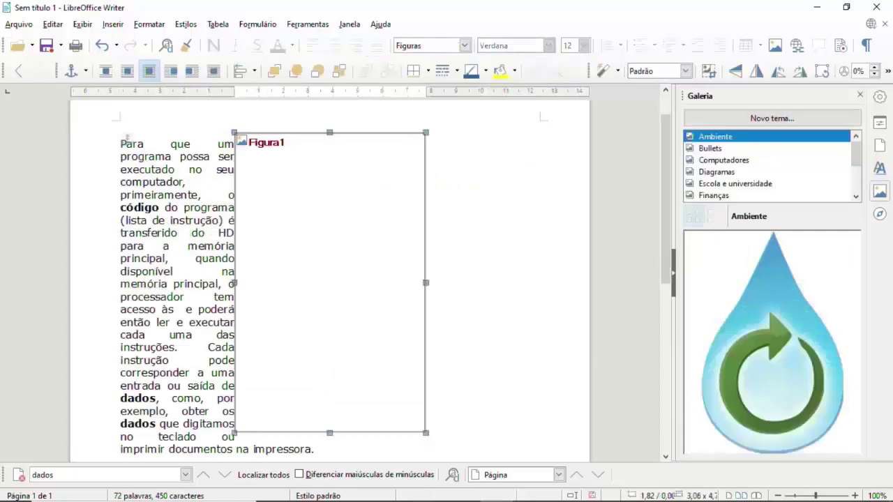
{"action": "key", "text": "Delete"}
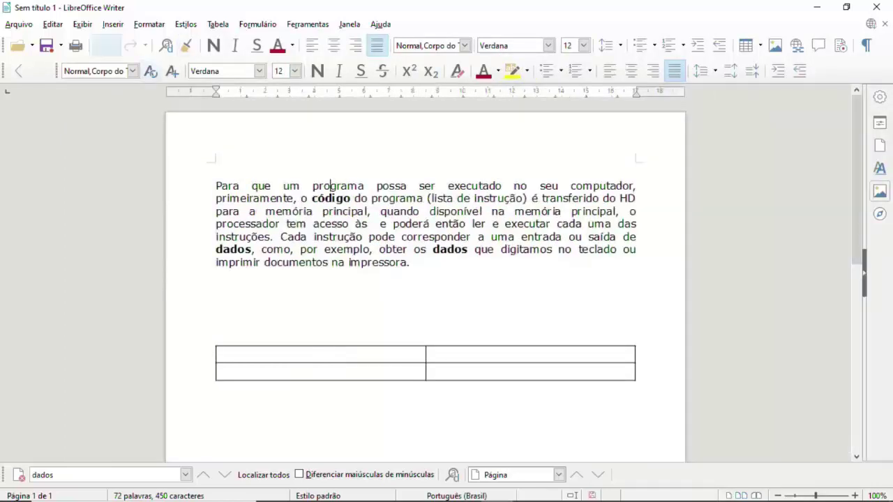
- Review the Tela inteira view command and the Zoom options, from Página inteira to 200%
{"action": "key", "text": "alt+x"}
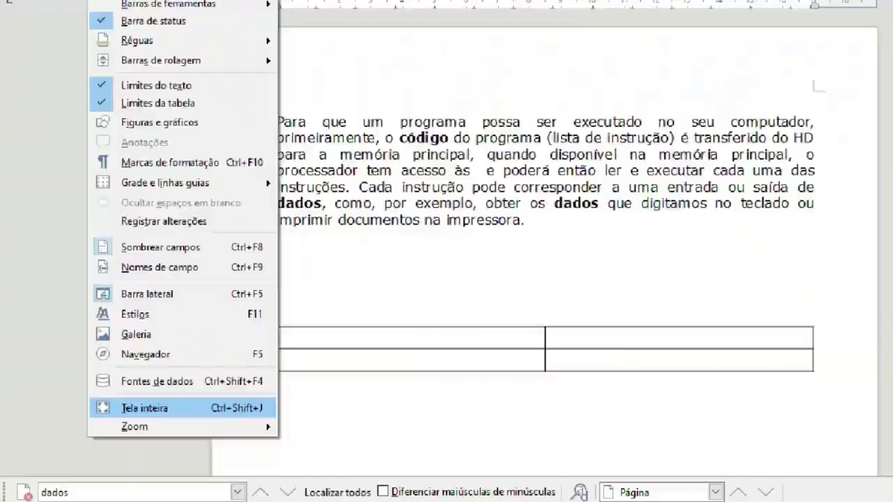
{"action": "key", "text": "Escape"}
{"action": "key", "text": "alt+x"}
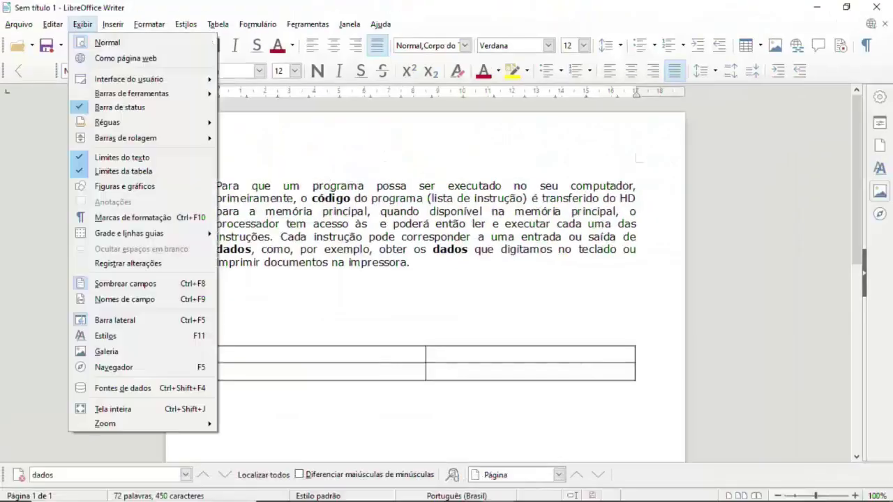
{"action": "mouse_move", "coordinate": [108, 424]}
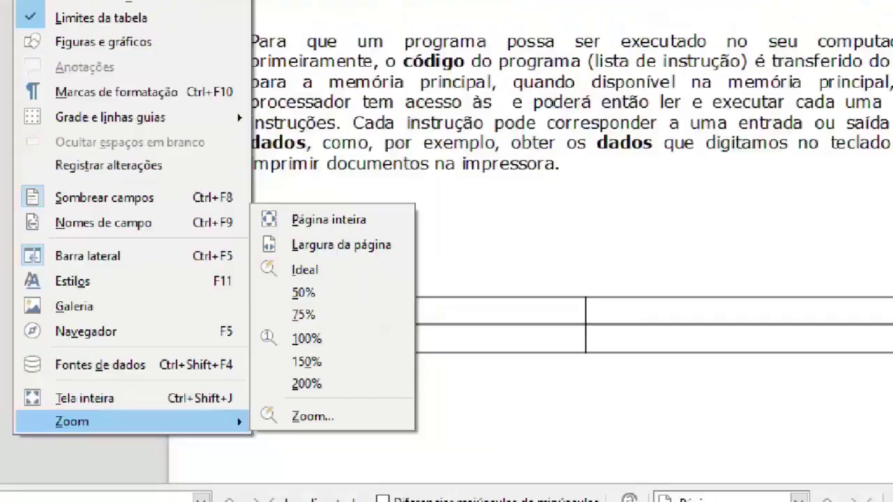
{"action": "key", "text": "Escape"}
{"action": "key", "text": "Escape"}
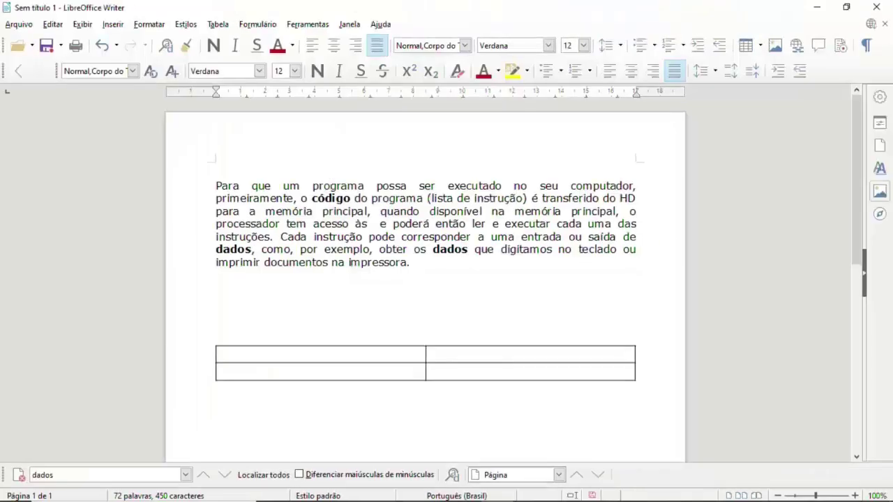
- Detach the Localizar toolbar from the window's edge and close it
{"action": "left_click_drag", "start_coordinate": [5, 475], "coordinate": [39, 441]}
{"action": "left_click", "coordinate": [652, 419]}
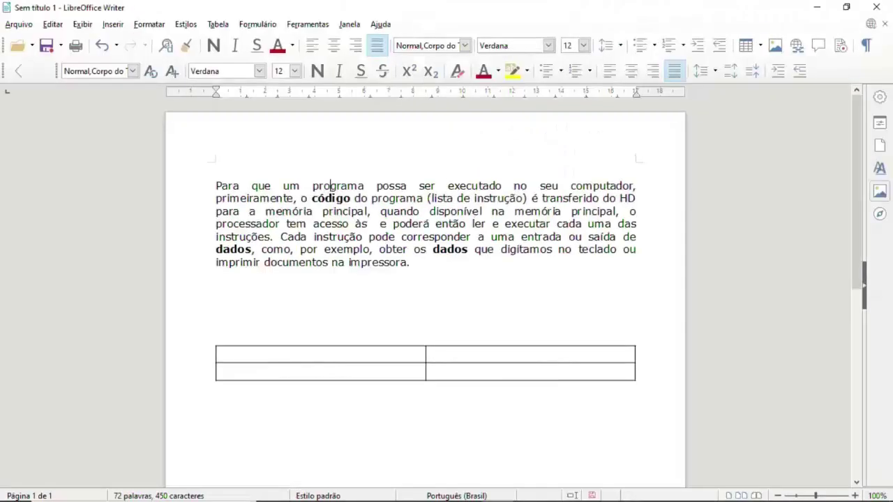
- Select the text from the paragraph's start through "acesso" to examine its word and character count, and check the zoom slider
{"action": "left_click_drag", "start_coordinate": [216, 185], "coordinate": [343, 224]}
{"action": "key", "text": "ctrl+c"}
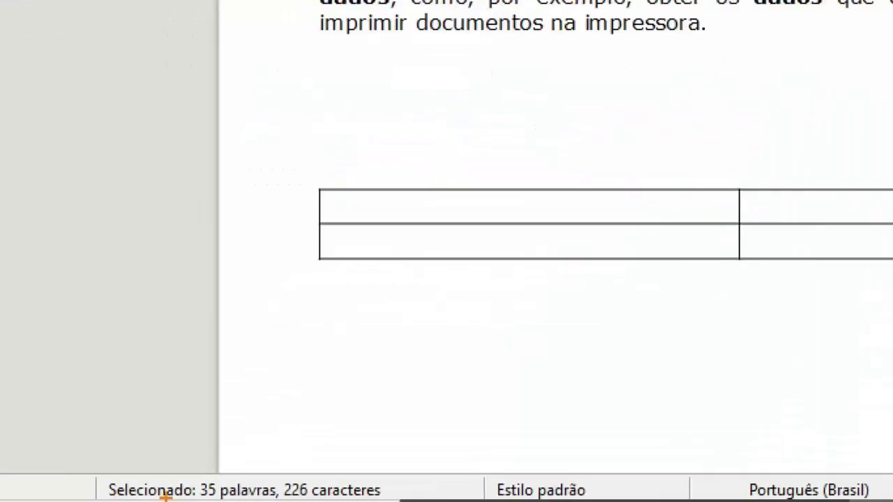
{"action": "left_click_drag", "start_coordinate": [208, 496], "coordinate": [259, 499]}
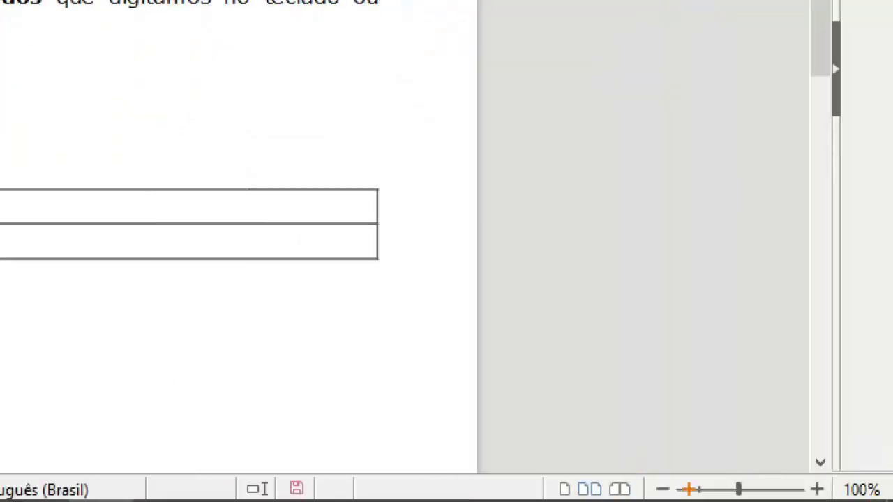
{"action": "left_click_drag", "start_coordinate": [679, 497], "coordinate": [761, 496]}
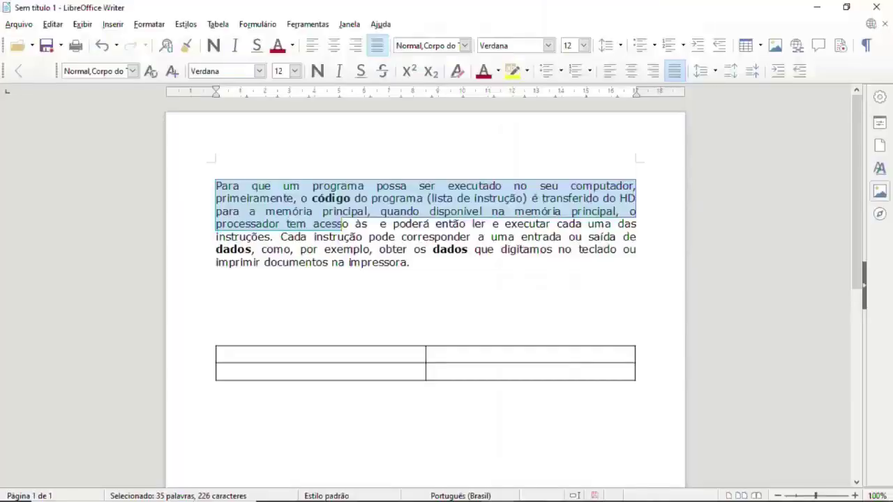
{"action": "left_click", "coordinate": [475, 211]}
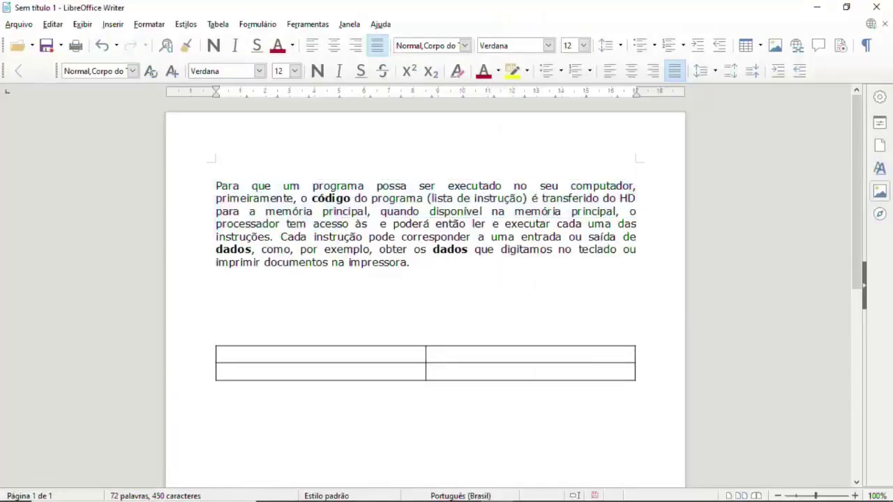
- Review the Zoom entry among the view commands once more
{"action": "key", "text": "alt+x"}
{"action": "key", "text": "Up"}
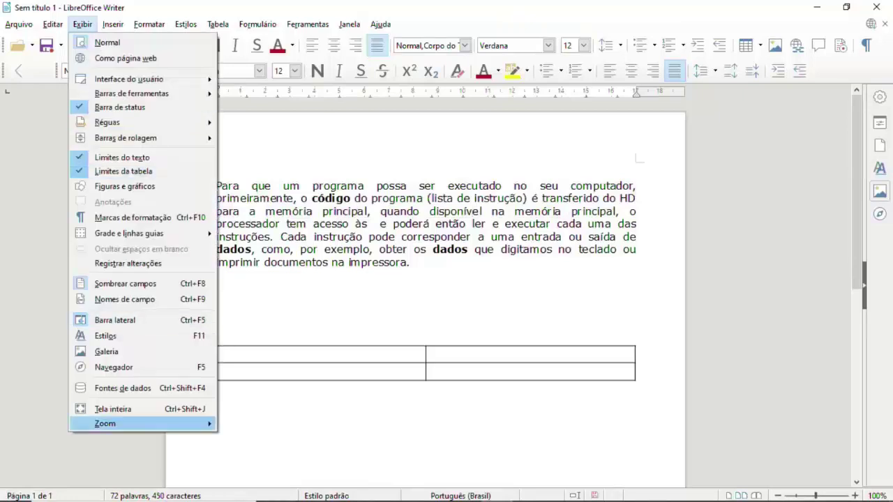
{"action": "key", "text": "Right"}
{"action": "key", "text": "Escape"}
{"action": "key", "text": "Escape"}
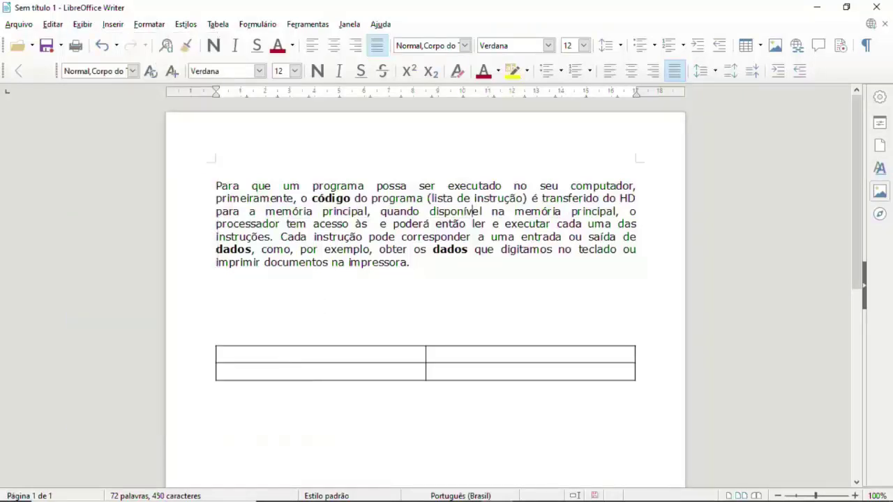
- Undo the earlier edits step by step until the picture, the blank lines and the table are gone from the document
{"action": "key", "text": "alt+i"}
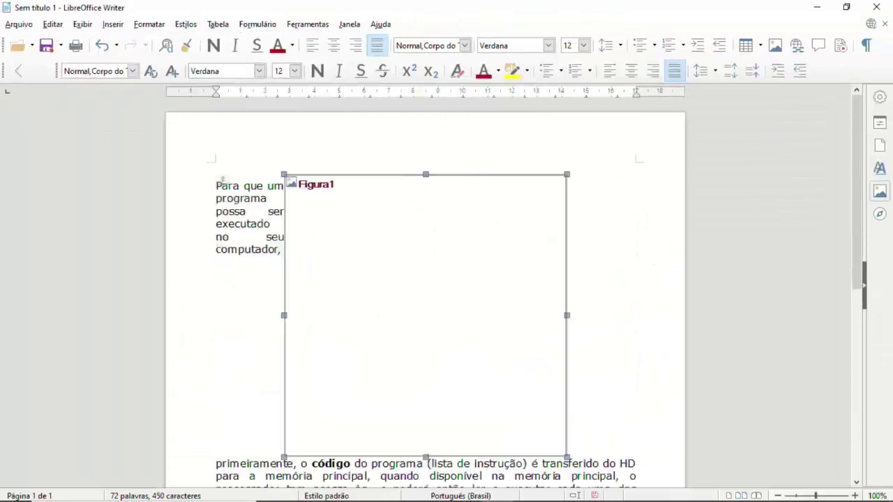
{"action": "key", "text": "ctrl+z"}
{"action": "key", "text": "ctrl+z"}
{"action": "key", "text": "ctrl+z"}
{"action": "key", "text": "ctrl+z"}
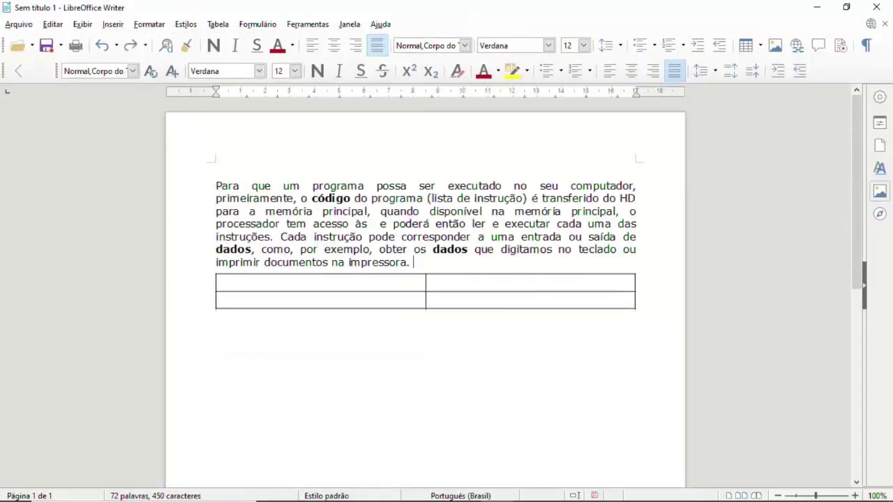
{"action": "key", "text": "ctrl+z"}
{"action": "key", "text": "ctrl+z"}
{"action": "key", "text": "ctrl+z"}
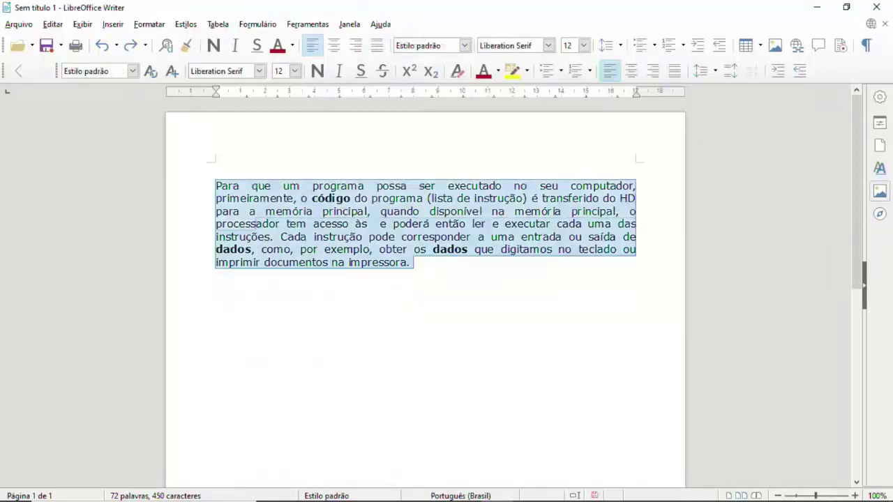
{"action": "key", "text": "ctrl+z"}
{"action": "key", "text": "ctrl+z"}
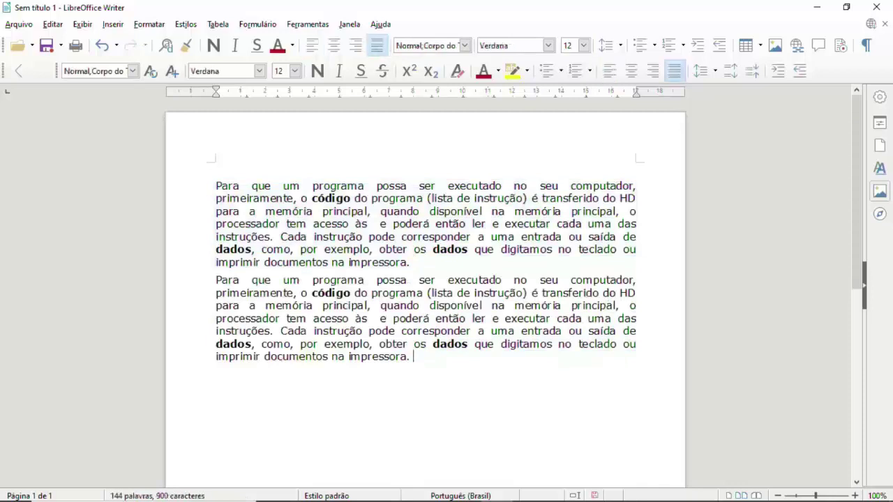
- Paste another copy of the paragraph on a new line at the end of the text
{"action": "key", "text": "Return"}
{"action": "key", "text": "ctrl+v"}
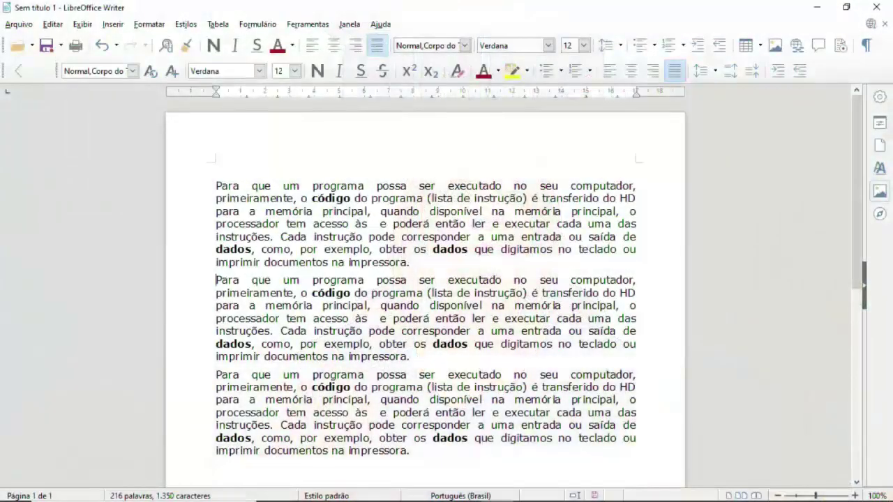
- Insert a page break before the second paragraph and remove it again
{"action": "key", "text": "ctrl+Return"}
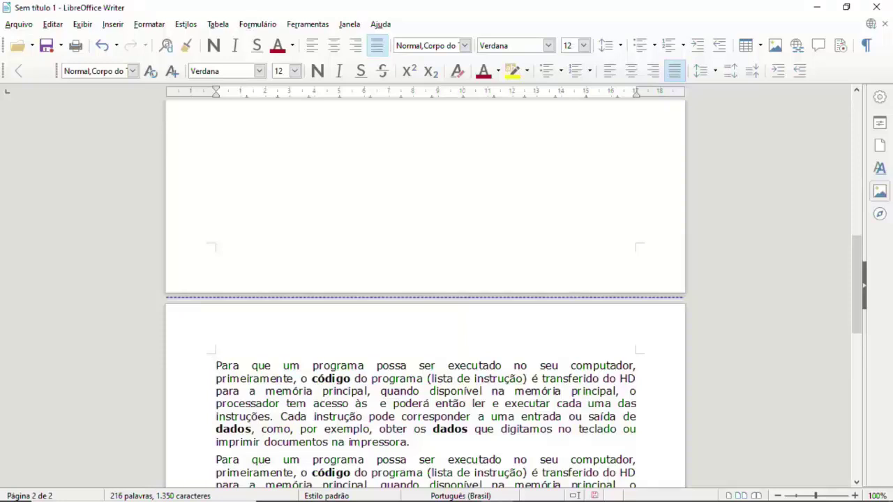
{"action": "key", "text": "BackSpace"}
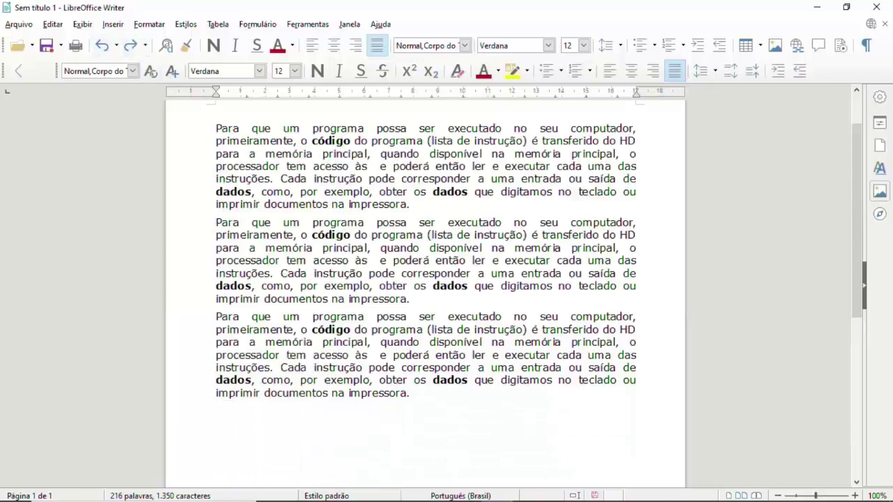
- Review the insert commands for page breaks, manual line and column breaks, pictures, multimedia and charts
{"action": "key", "text": "alt+i"}
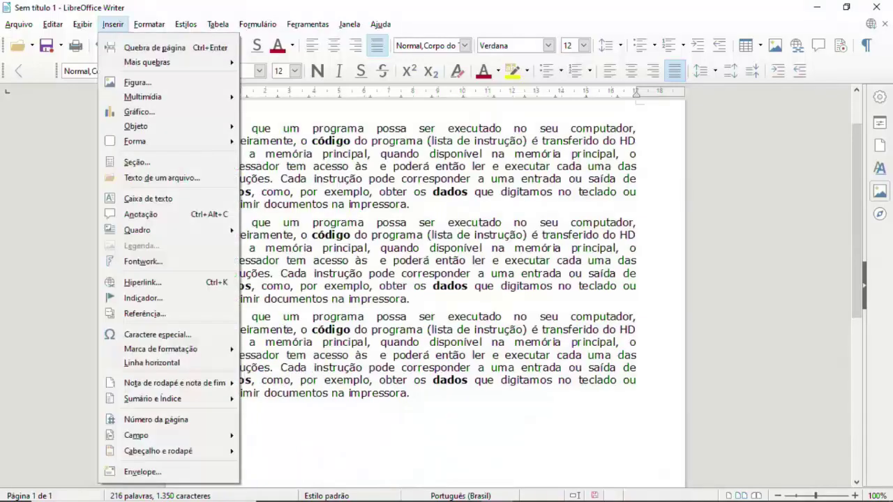
{"action": "key", "text": "Down"}
{"action": "key", "text": "Down"}
{"action": "key", "text": "Right"}
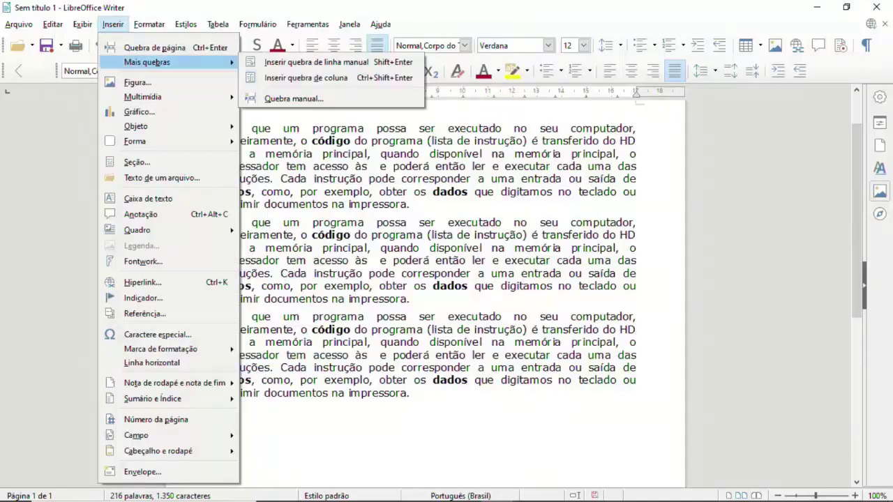
{"action": "key", "text": "Up"}
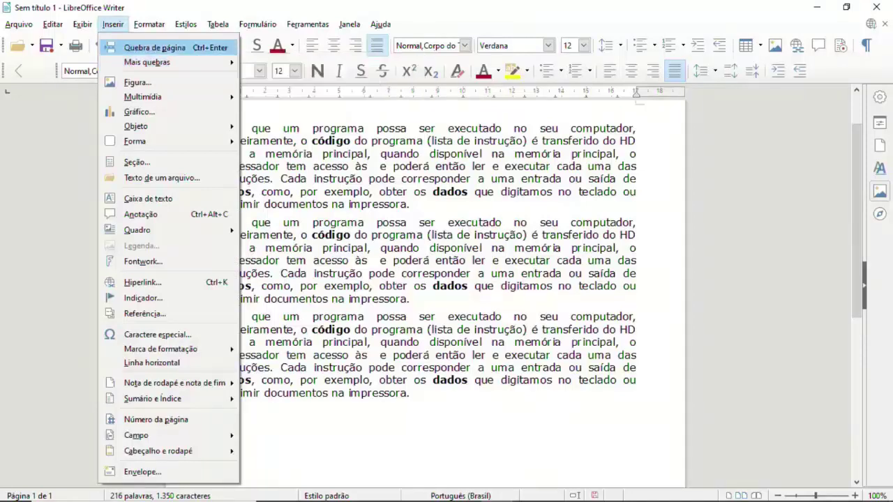
{"action": "key", "text": "Down"}
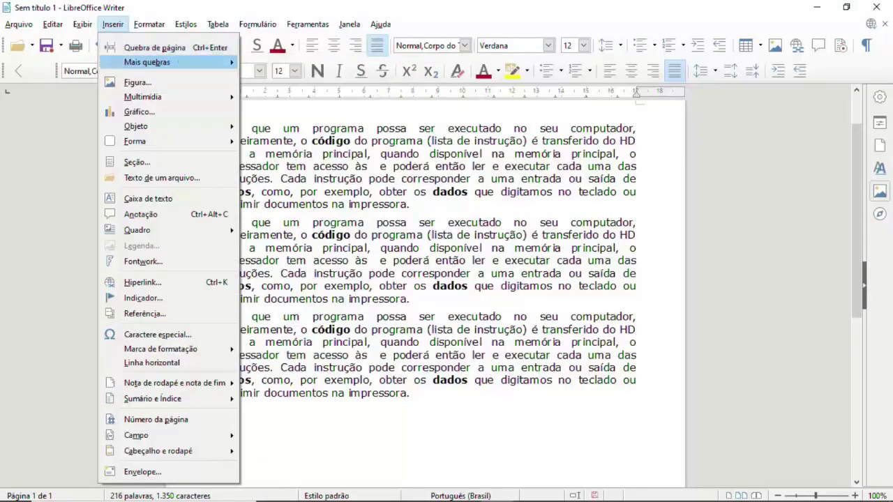
{"action": "key", "text": "Down"}
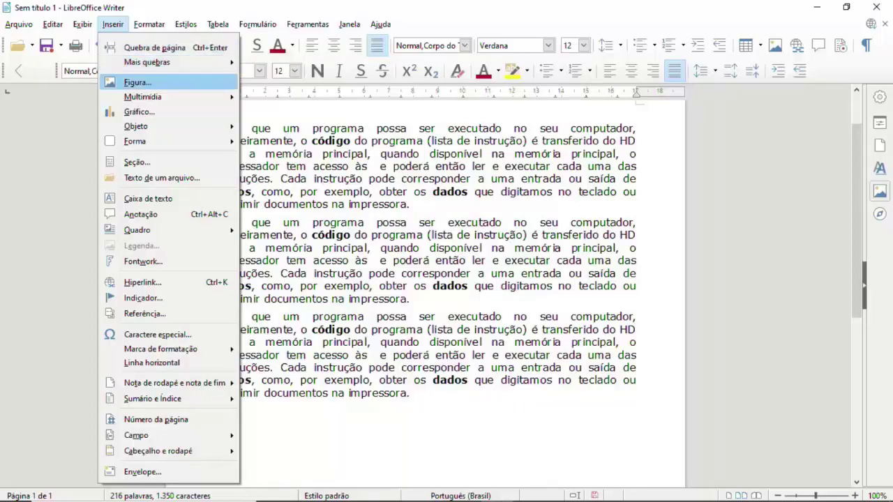
{"action": "key", "text": "Down"}
{"action": "key", "text": "Down"}
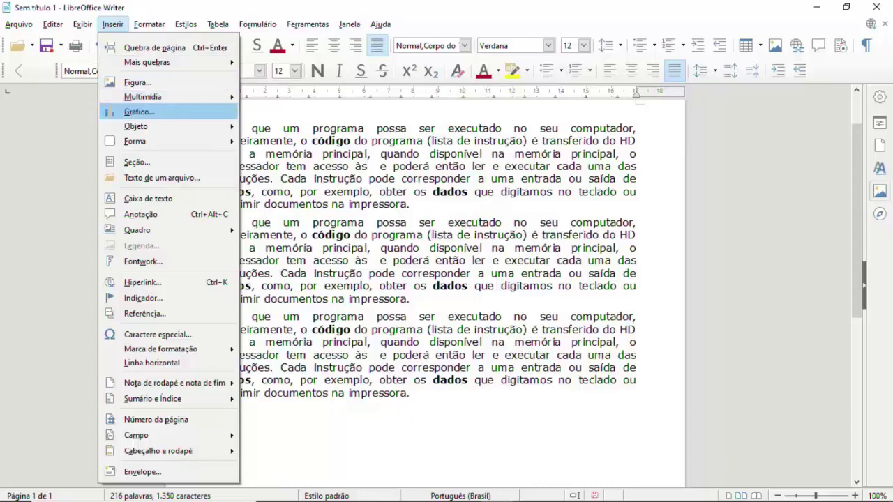
- Insert a Sun symbol shape about 6.48 cm wide over the paragraphs and fill it with yellow
{"action": "key", "text": "Down"}
{"action": "key", "text": "Down"}
{"action": "key", "text": "Right"}
{"action": "key", "text": "Down"}
{"action": "key", "text": "Down"}
{"action": "key", "text": "Down"}
{"action": "key", "text": "Right"}
{"action": "key", "text": "Down"}
{"action": "key", "text": "Down"}
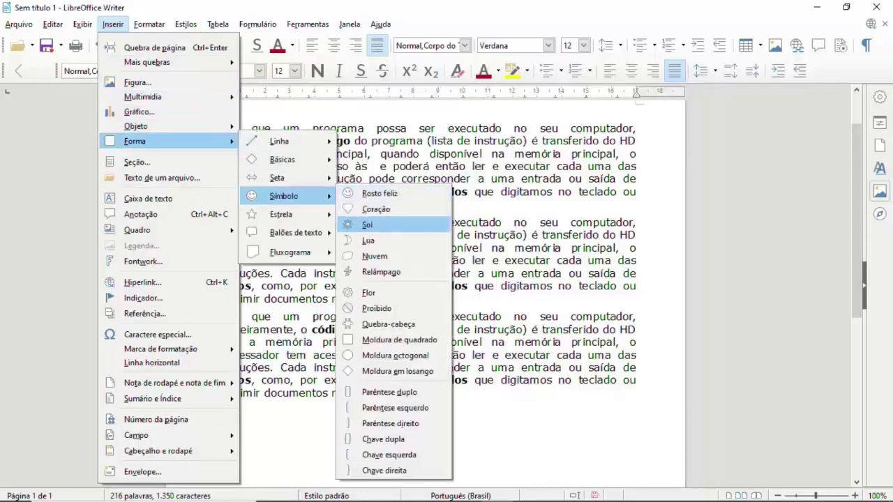
{"action": "key", "text": "Return"}
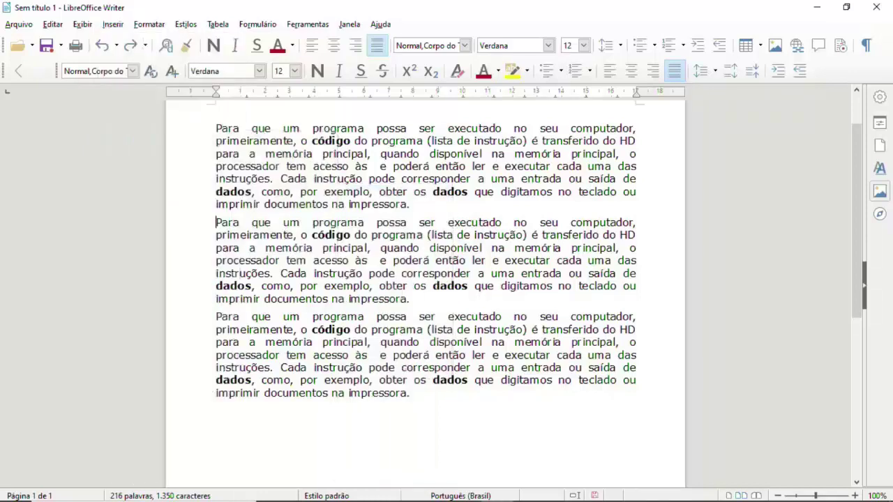
{"action": "key", "text": "ctrl+Return"}
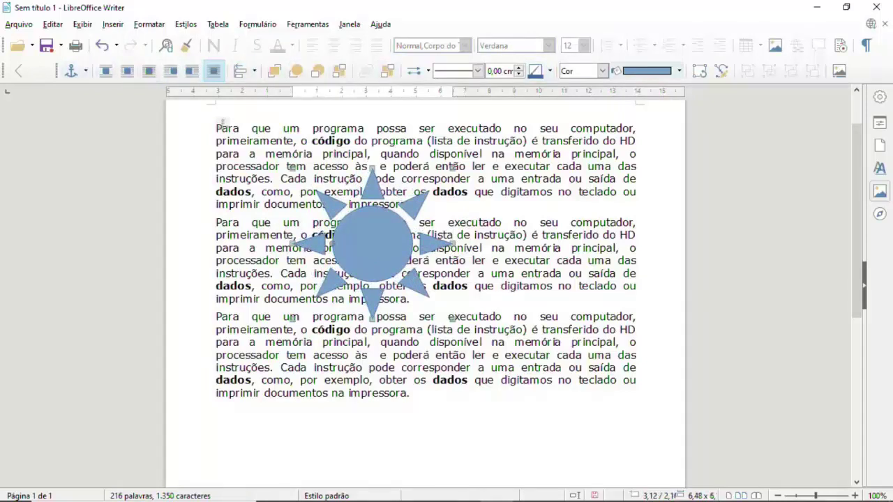
{"action": "left_click", "coordinate": [679, 70]}
{"action": "left_click", "coordinate": [620, 128]}
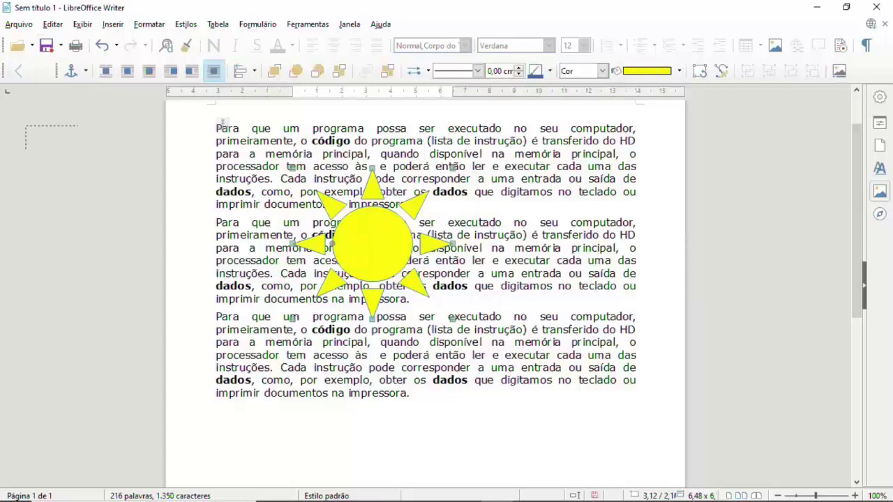
- Undock the drawing object properties bar and float it over the first lines of the page
{"action": "left_click", "coordinate": [17, 71]}
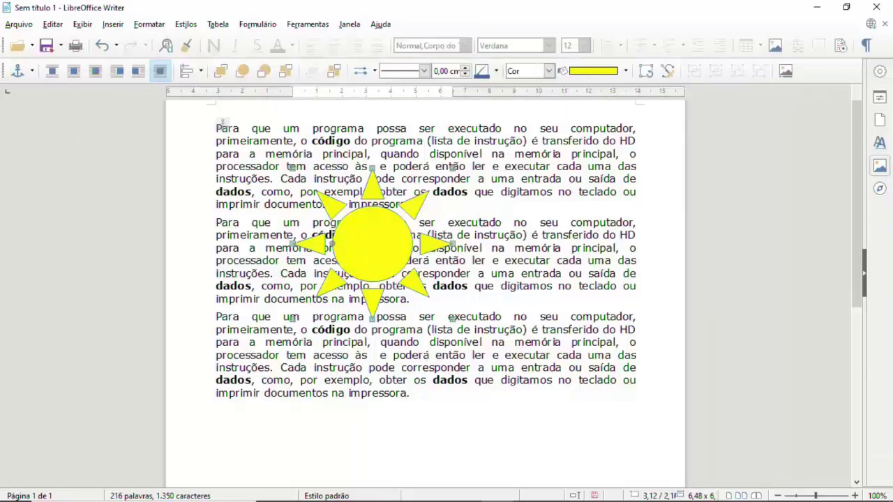
{"action": "left_click_drag", "start_coordinate": [4, 70], "coordinate": [144, 153]}
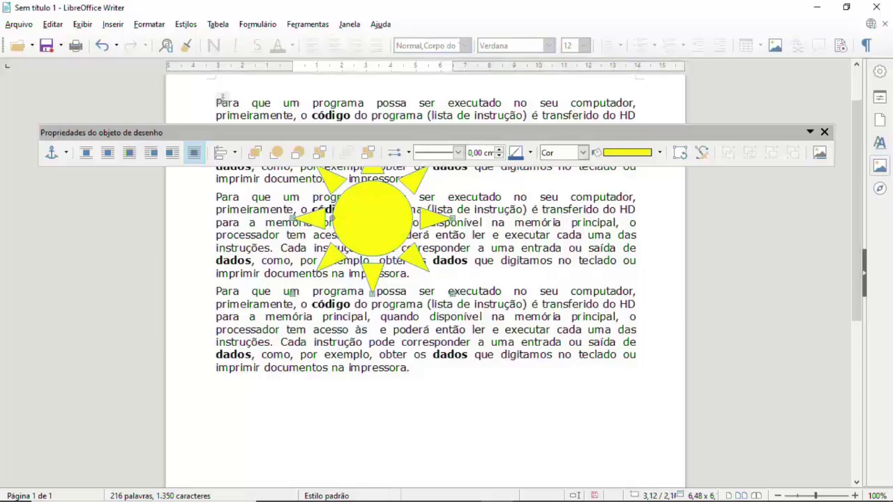
{"action": "left_click_drag", "start_coordinate": [105, 133], "coordinate": [83, 96]}
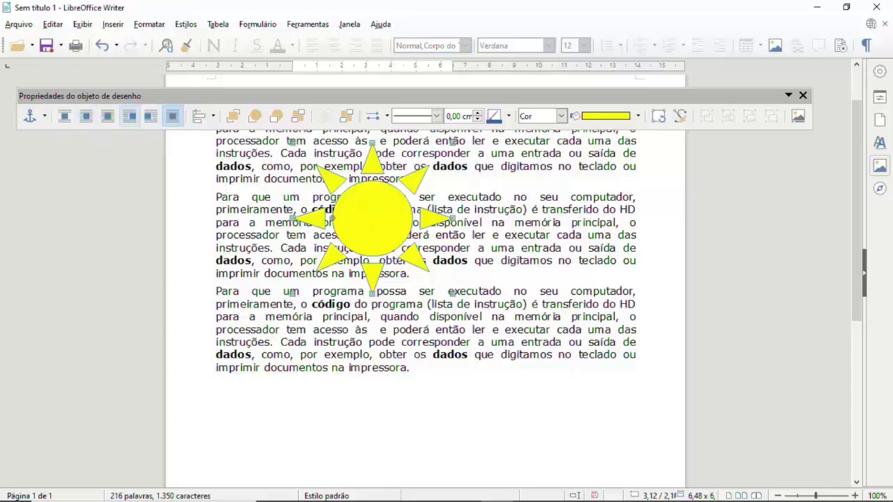
- Try the Before, After, Through and Optimal text wraps on the sun shape
{"action": "left_click", "coordinate": [129, 117]}
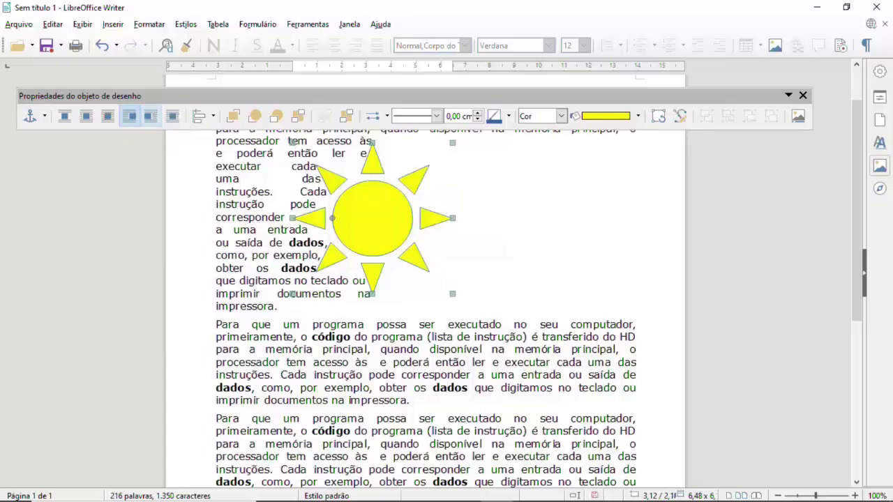
{"action": "left_click", "coordinate": [151, 117]}
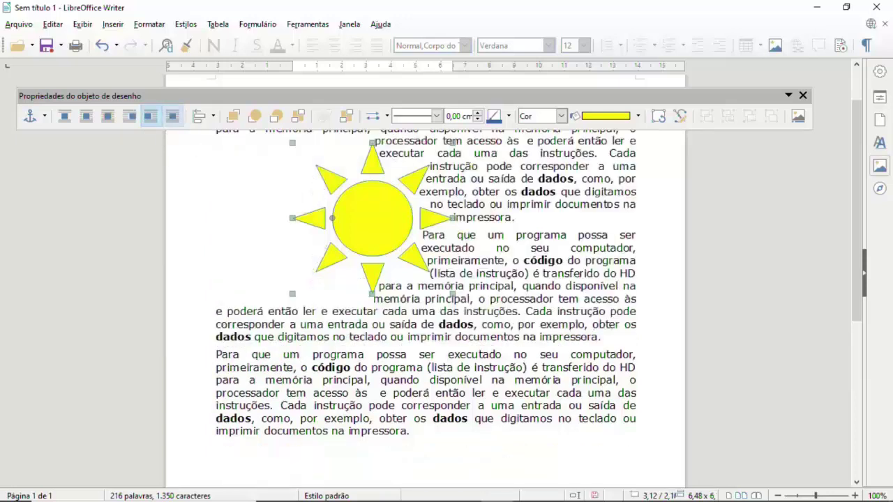
{"action": "left_click", "coordinate": [172, 117]}
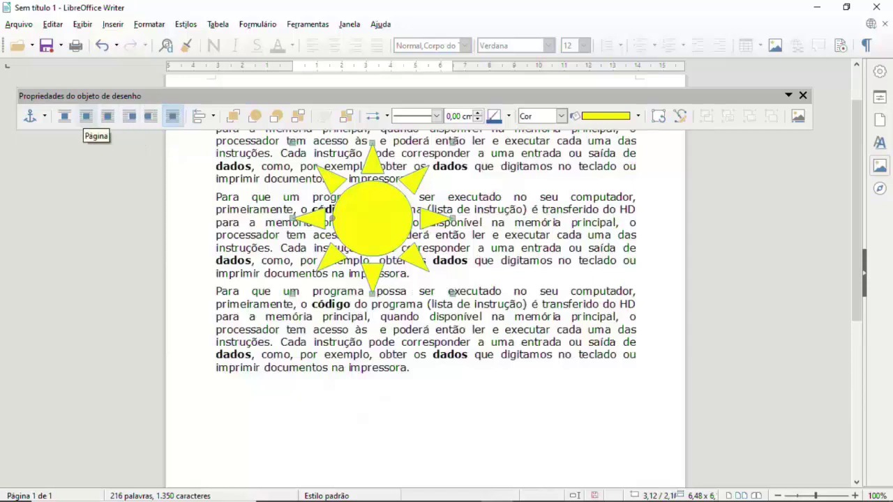
{"action": "left_click", "coordinate": [107, 117]}
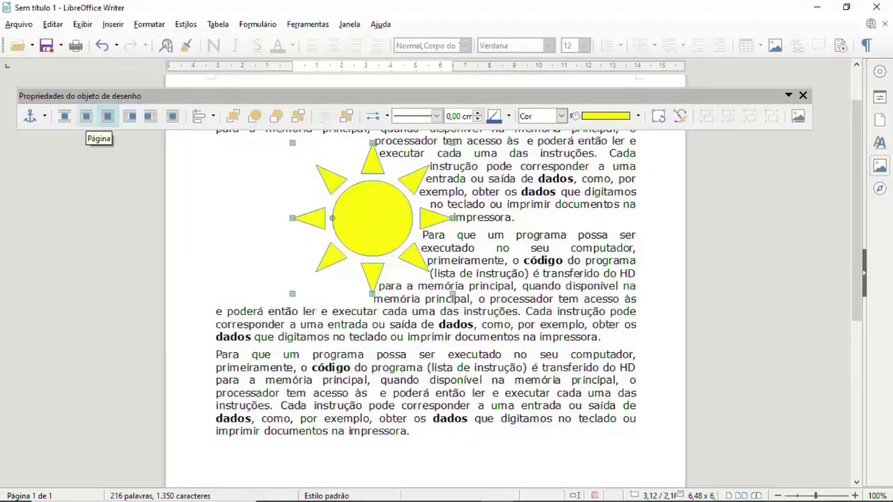
- Set the sun shape to no text wrapping, close the floating drawing properties bar and deselect the shape
{"action": "left_click", "coordinate": [64, 116]}
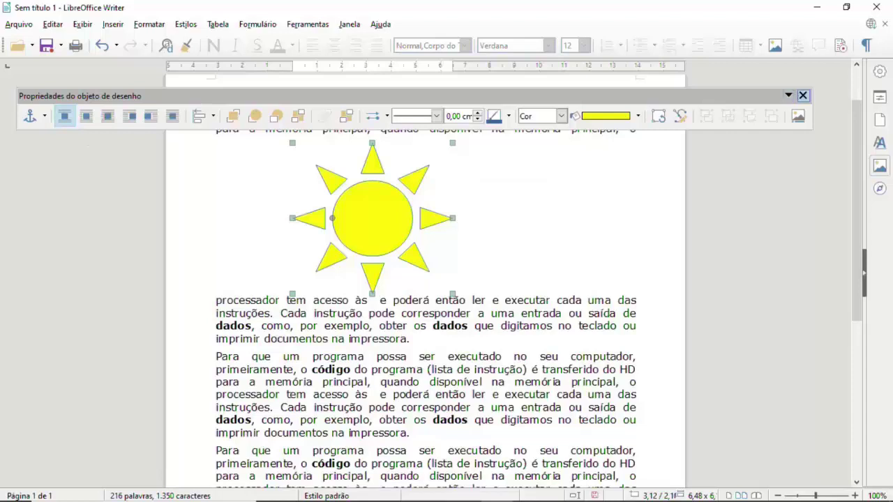
{"action": "left_click", "coordinate": [803, 96]}
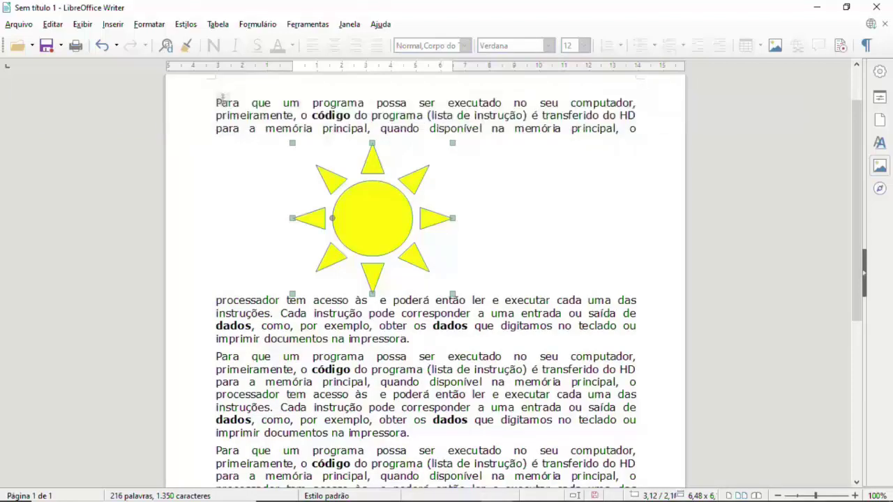
{"action": "key", "text": "Escape"}
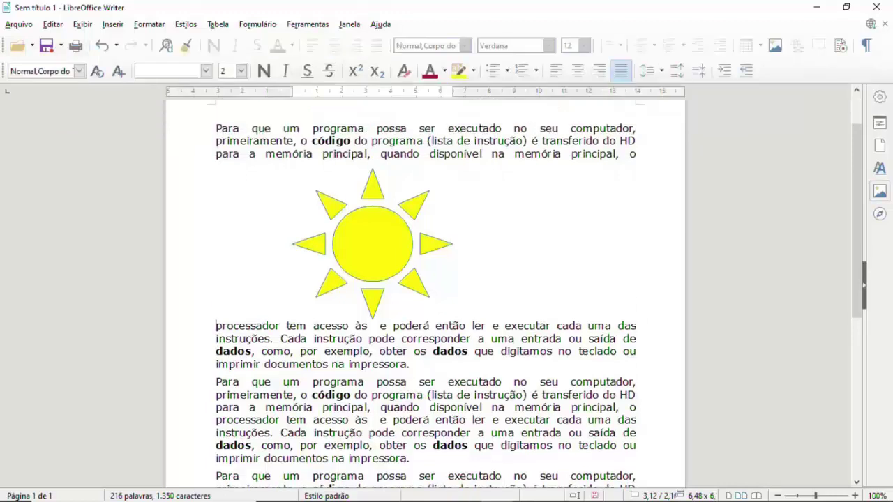
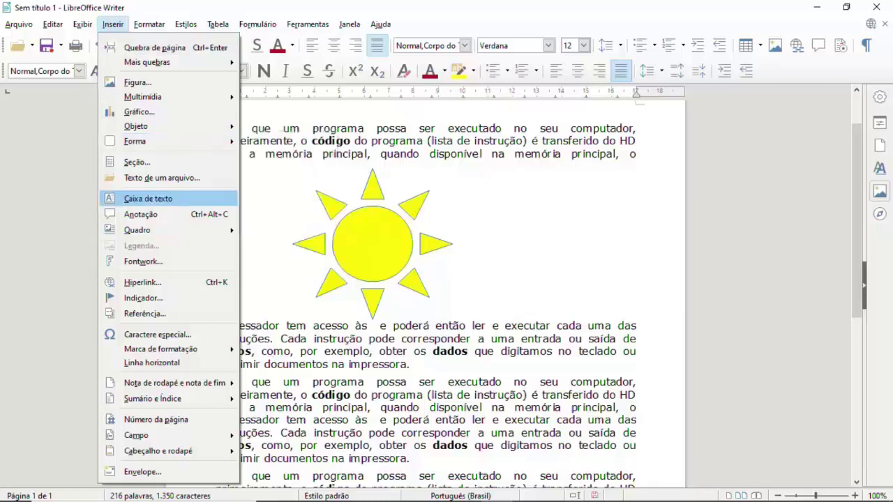
- Examine the Fontwork insert command and its style gallery without picking a style
{"action": "key", "text": "Down"}
{"action": "key", "text": "Down"}
{"action": "key", "text": "Down"}
{"action": "key", "text": "Down"}
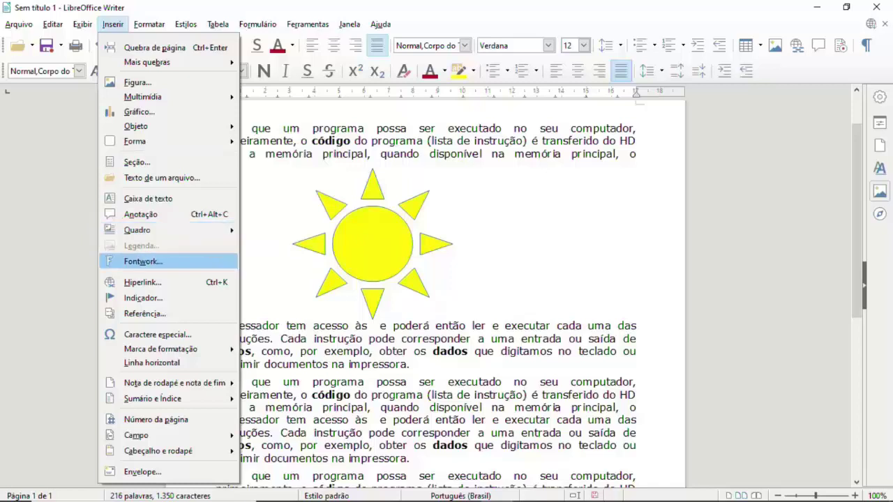
{"action": "key", "text": "Escape"}
{"action": "key", "text": "Escape"}
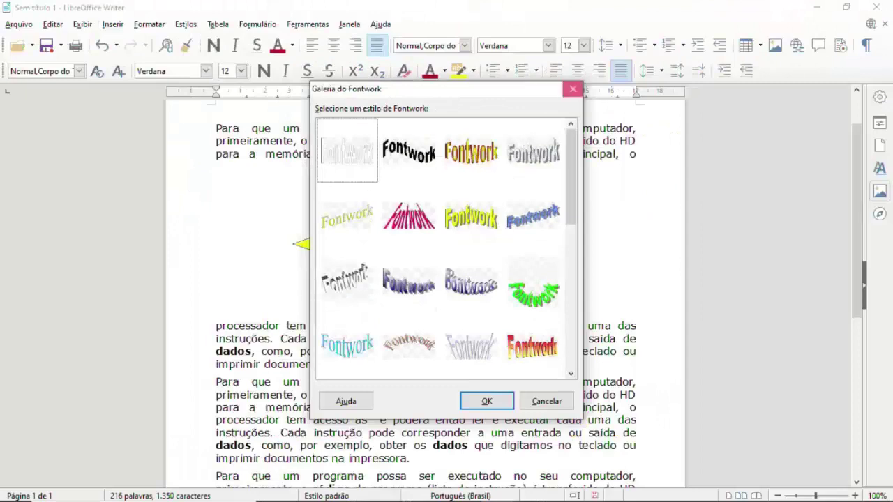
{"action": "left_click", "coordinate": [573, 89]}
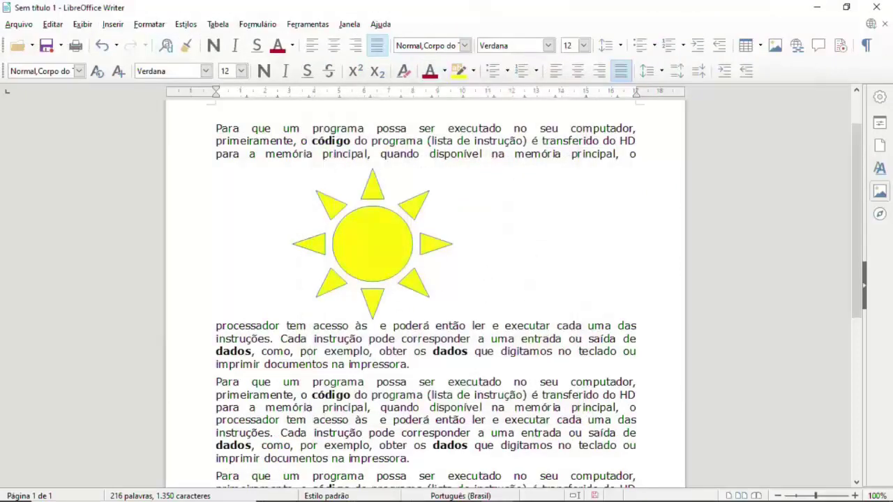
{"action": "key", "text": "alt+i"}
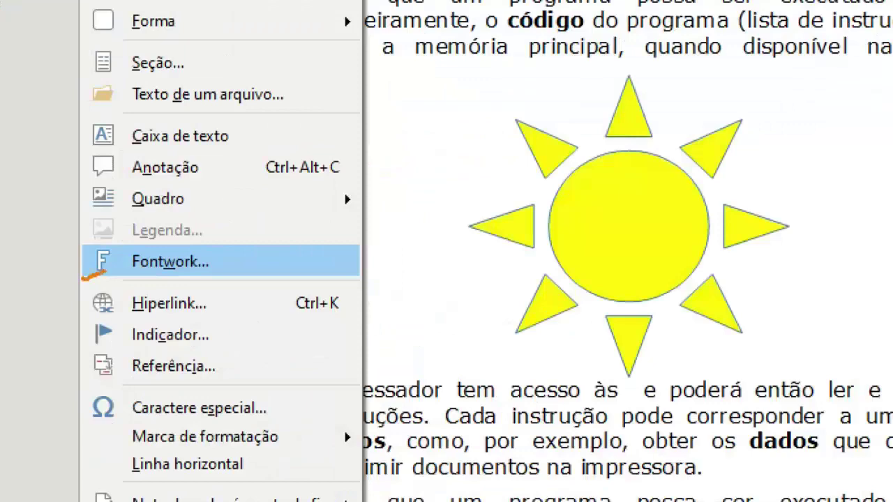
{"action": "key", "text": "Escape"}
- Select the word "impressora" at the end of the last paragraph and locate the Hyperlink insert command
{"action": "scroll", "coordinate": [426, 293], "scroll_direction": "down", "scroll_amount": 3}
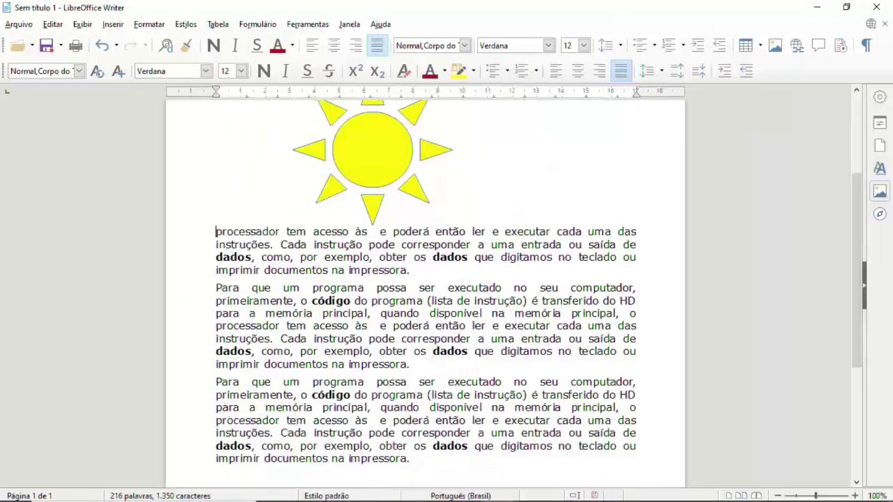
{"action": "scroll", "coordinate": [426, 293], "scroll_direction": "up", "scroll_amount": 4}
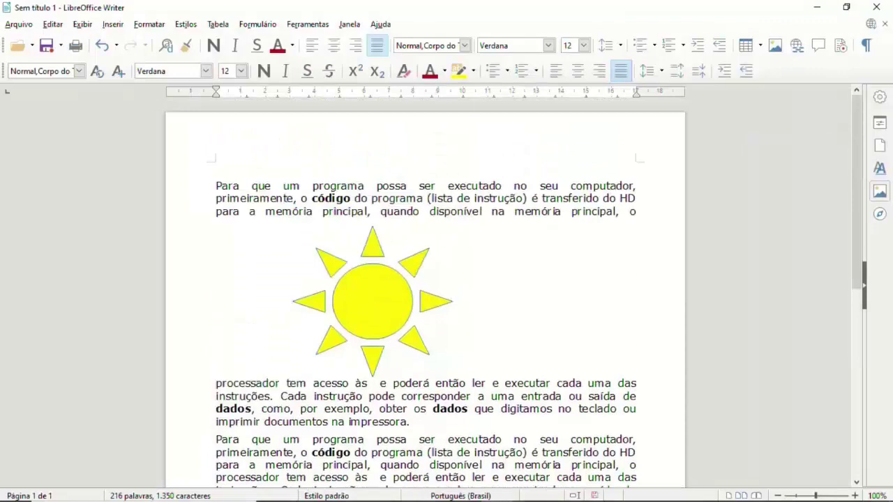
{"action": "scroll", "coordinate": [426, 293], "scroll_direction": "down", "scroll_amount": 4}
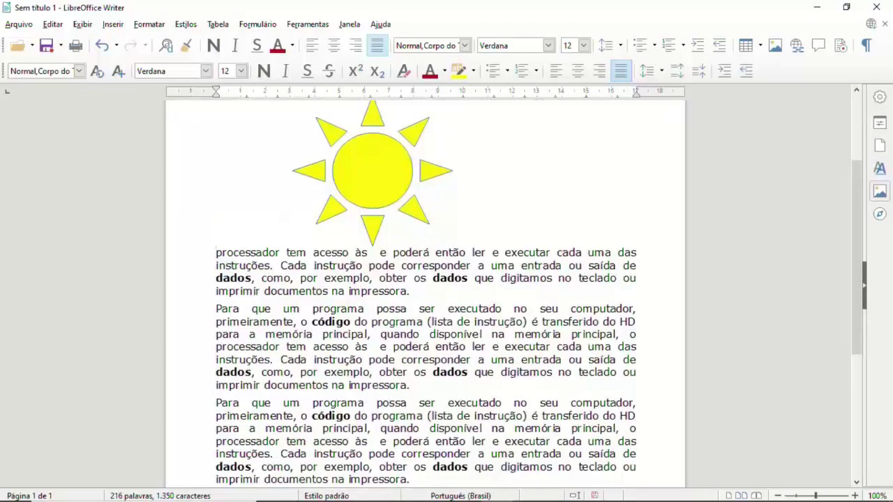
{"action": "scroll", "coordinate": [426, 293], "scroll_direction": "down", "scroll_amount": 2}
{"action": "scroll", "coordinate": [426, 293], "scroll_direction": "down", "scroll_amount": 2}
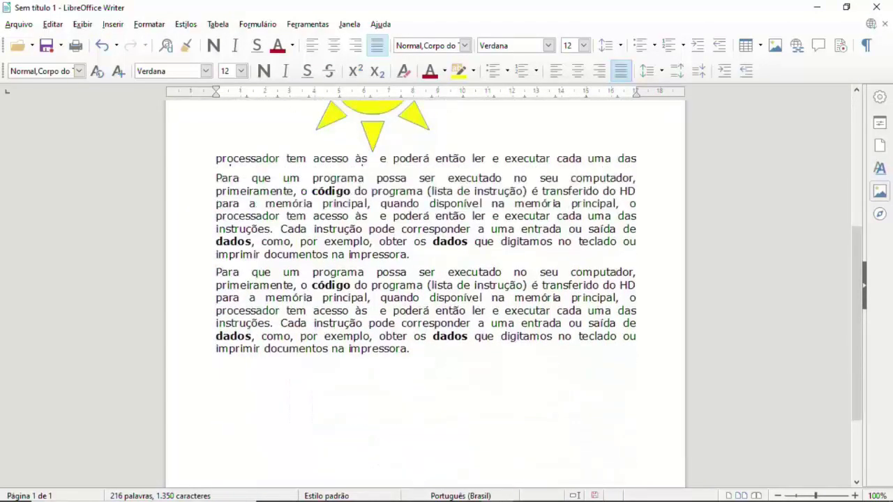
{"action": "double_click", "coordinate": [384, 349]}
{"action": "left_click", "coordinate": [112, 24]}
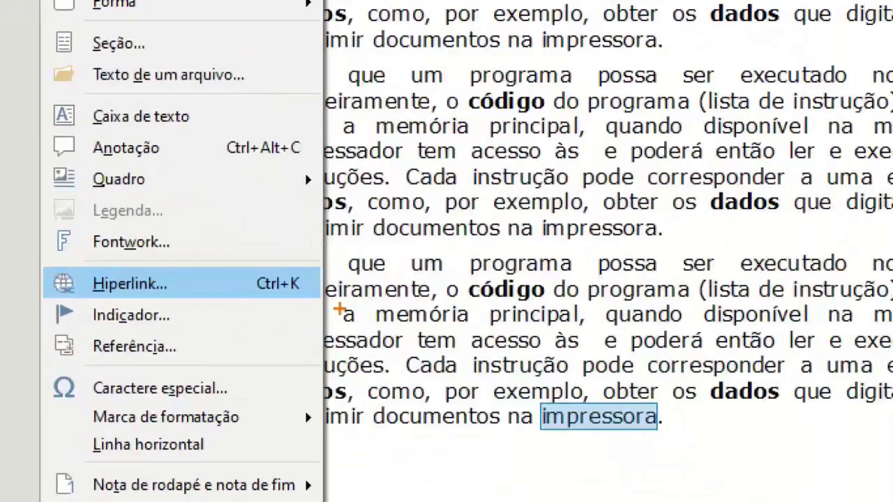
{"action": "left_click_drag", "start_coordinate": [256, 293], "coordinate": [300, 293]}
{"action": "key", "text": "Escape"}
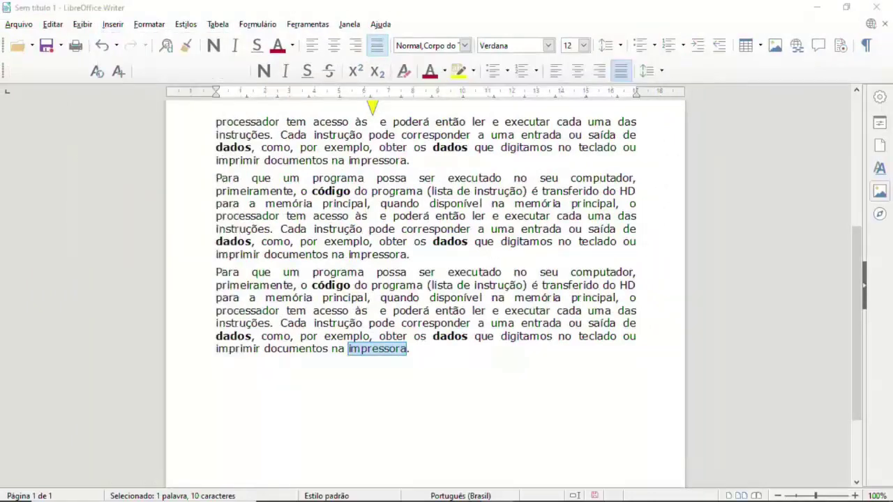
- Open the hyperlink settings for the selected word and examine the E-mail, Document and New Document link types, including the document file browser
{"action": "key", "text": "ctrl+k"}
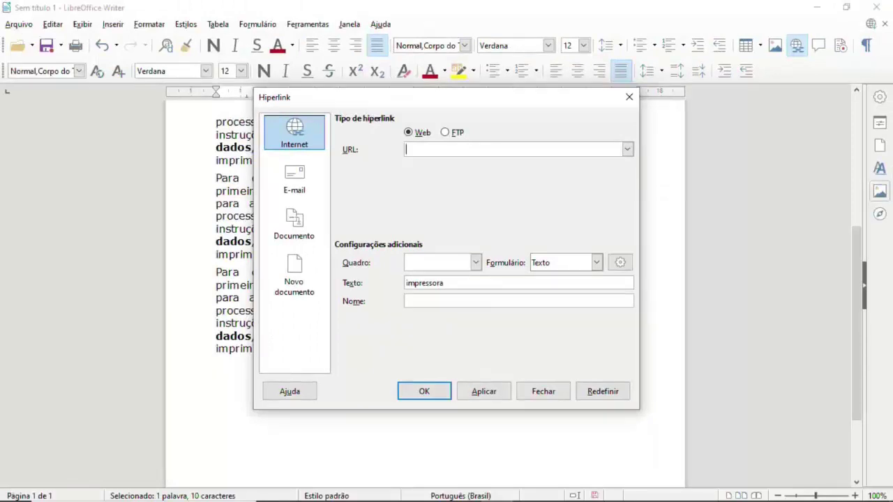
{"action": "left_click", "coordinate": [294, 178]}
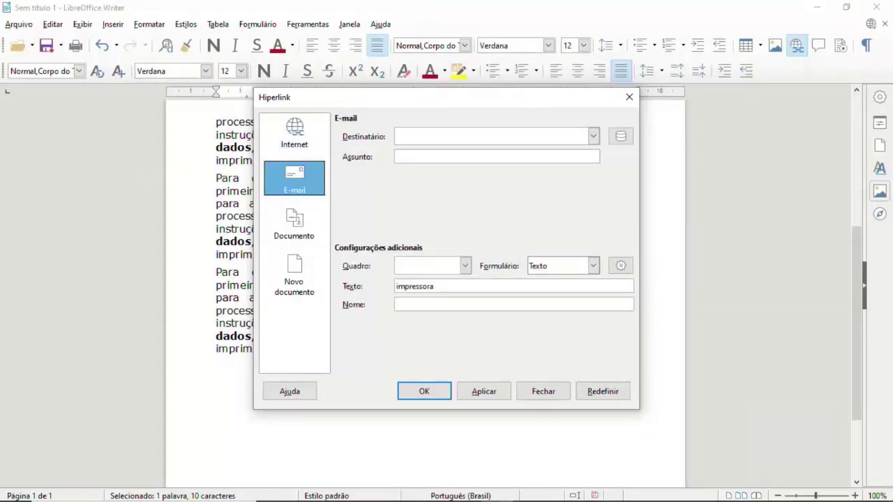
{"action": "left_click", "coordinate": [294, 223]}
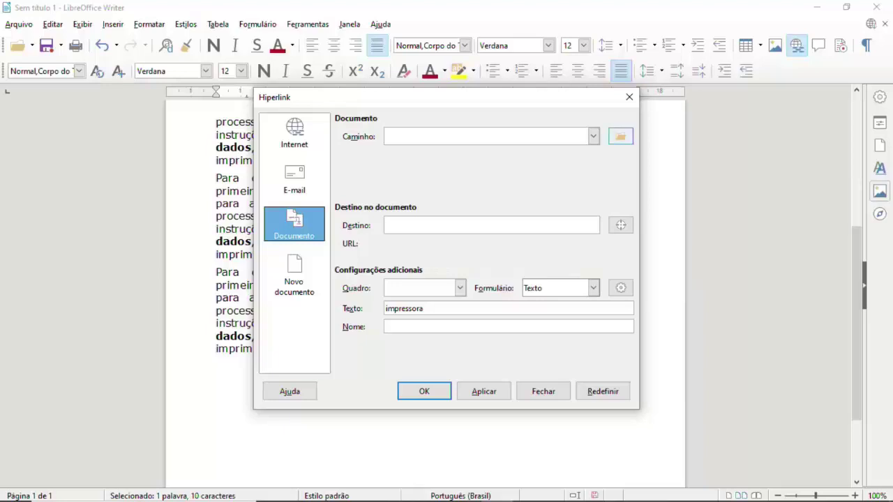
{"action": "left_click", "coordinate": [620, 136]}
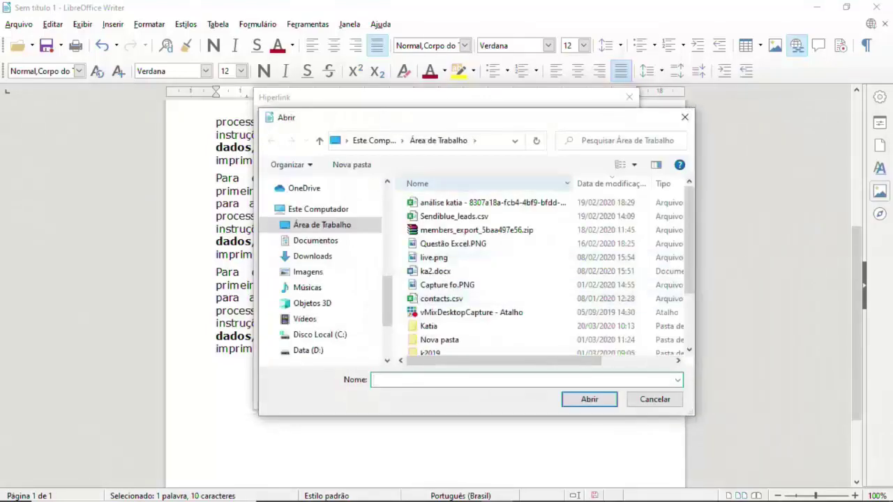
{"action": "left_click", "coordinate": [684, 117]}
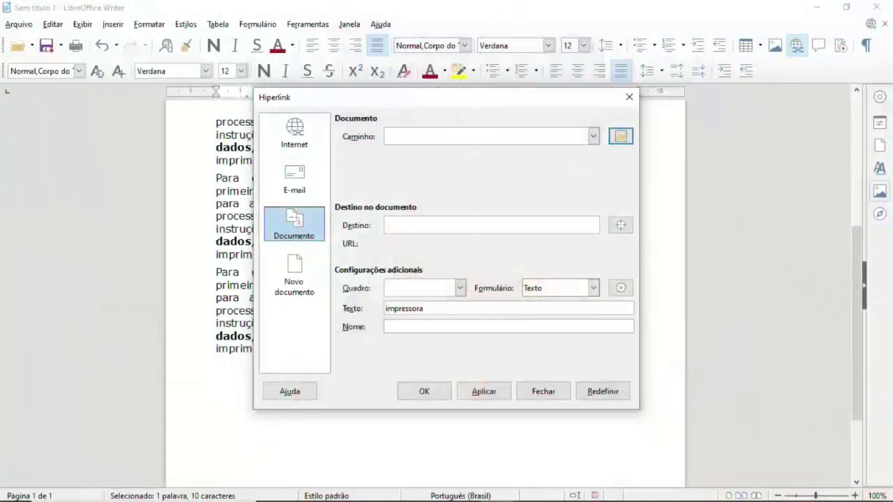
{"action": "left_click", "coordinate": [294, 276]}
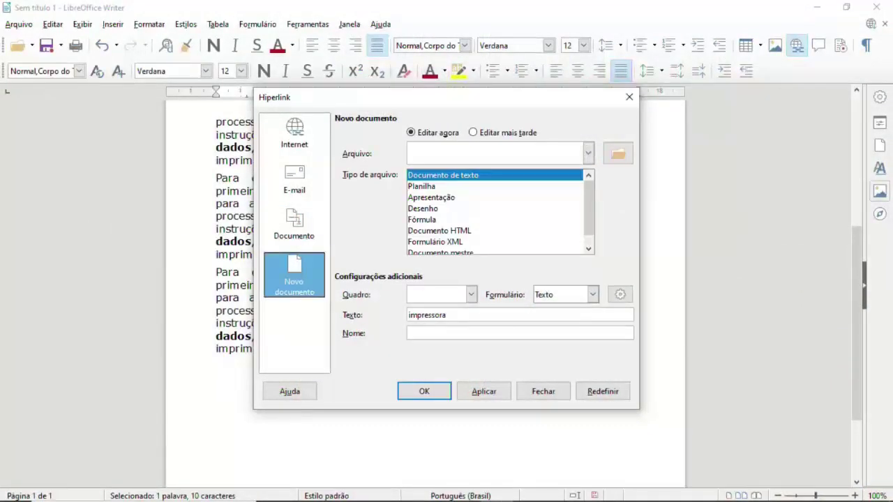
{"action": "left_click", "coordinate": [294, 132]}
{"action": "type", "text": "w"}
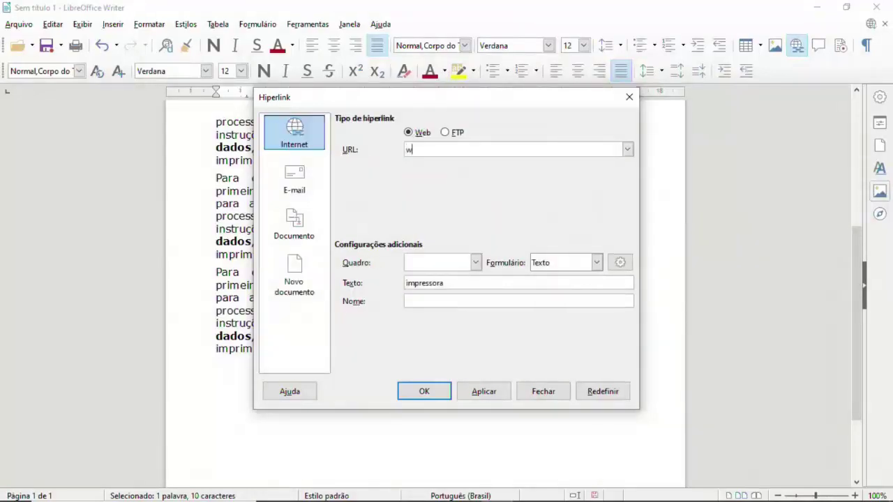
{"action": "type", "text": "ww.cursodlx.com.br"}
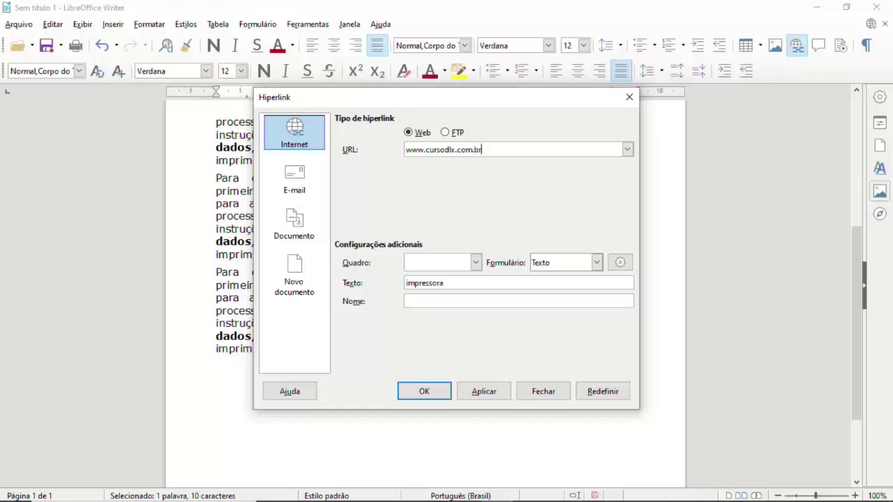
{"action": "left_click", "coordinate": [424, 391]}
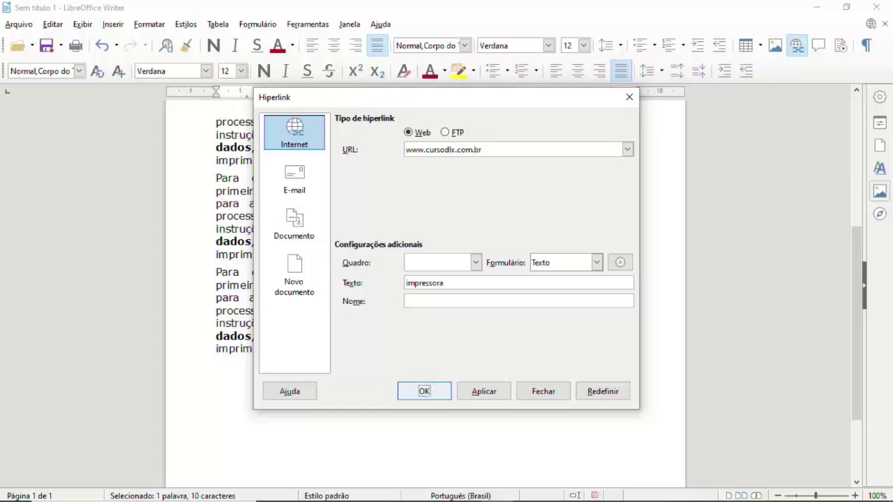
{"action": "left_click", "coordinate": [413, 349]}
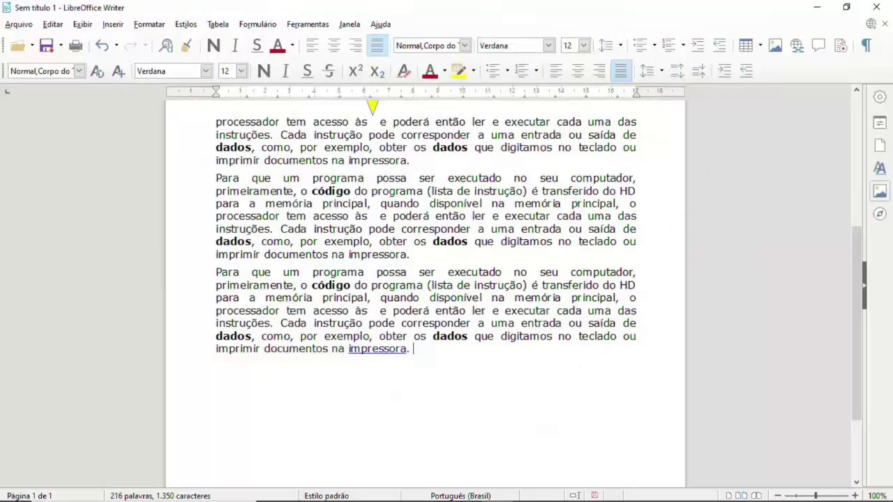
- Examine the commands for opening, editing, copying and removing the hyperlink on "impressora"
{"action": "right_click", "coordinate": [367, 350]}
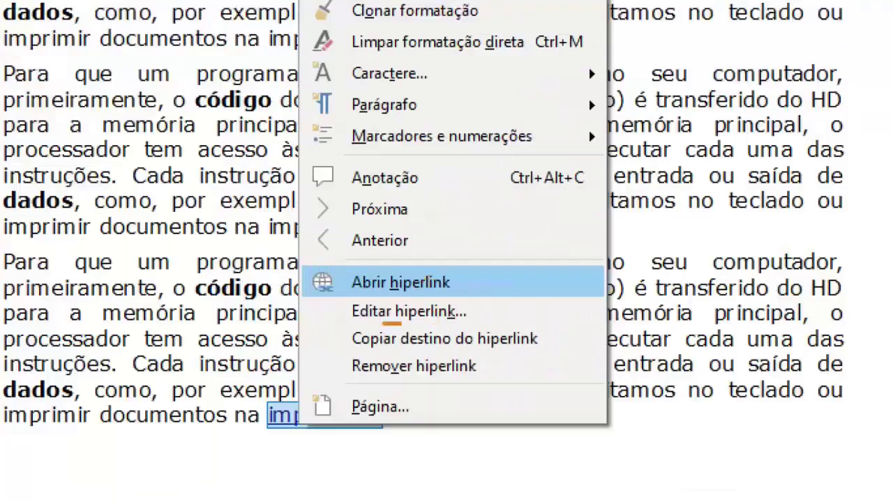
{"action": "left_click_drag", "start_coordinate": [401, 324], "coordinate": [433, 326]}
{"action": "left_click_drag", "start_coordinate": [417, 376], "coordinate": [475, 375]}
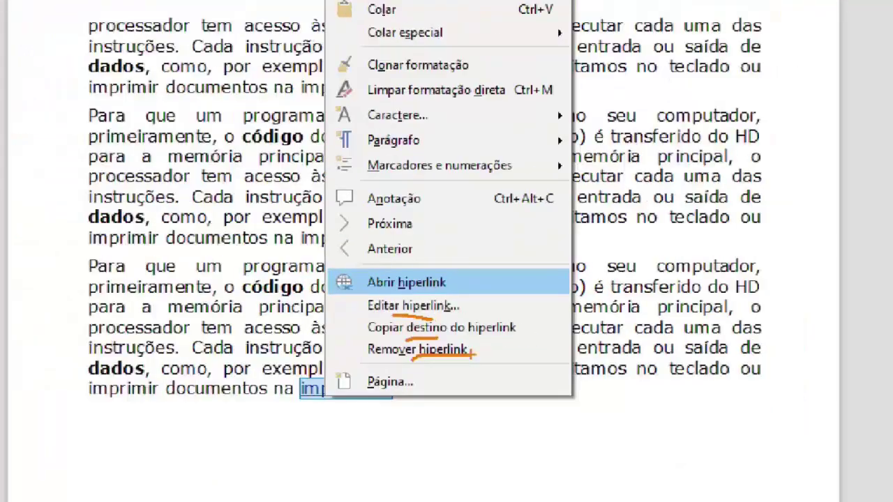
{"action": "key", "text": "Escape"}
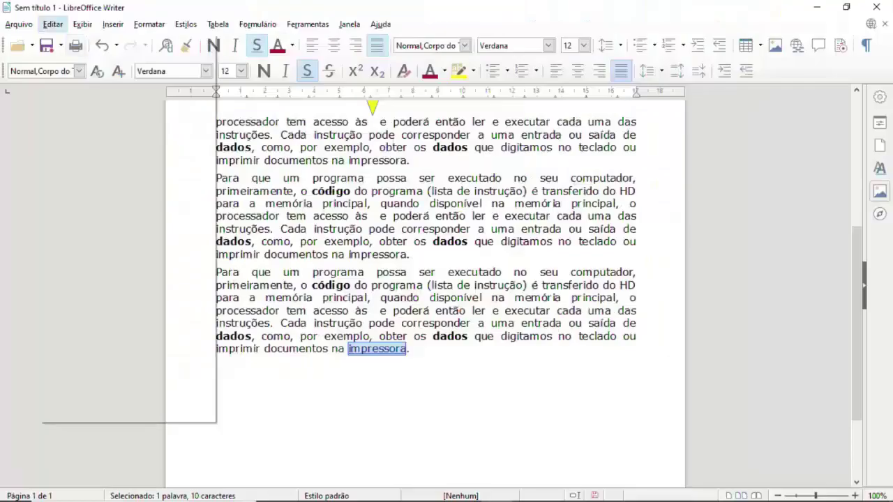
- Review the hyperlink settings of "impressora" through the edit commands, close them without changes and deselect the word
{"action": "left_click", "coordinate": [52, 23]}
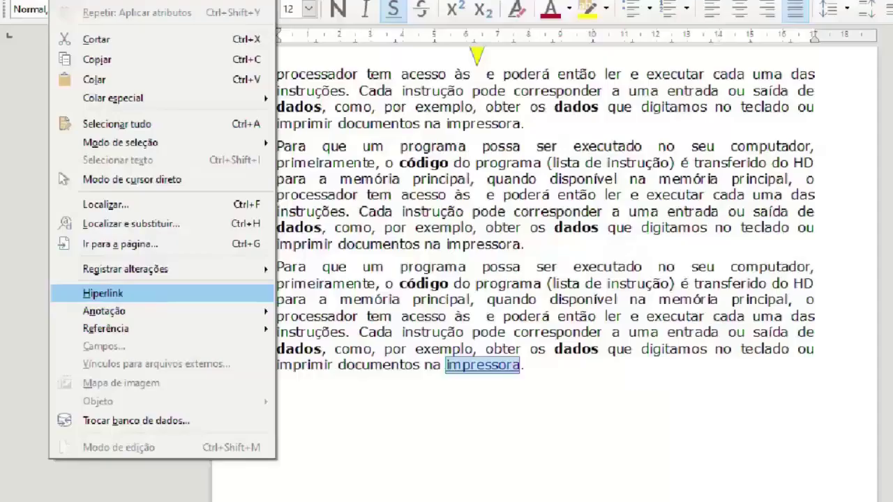
{"action": "key", "text": "Return"}
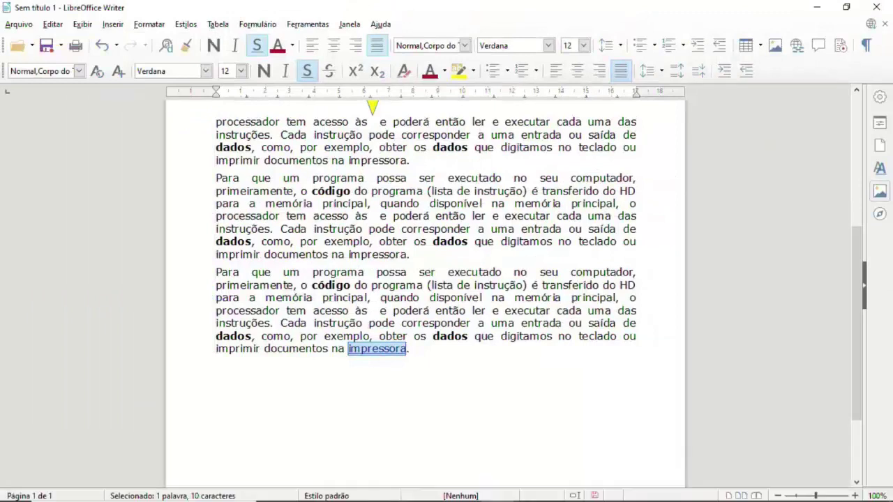
{"action": "key", "text": "alt+e"}
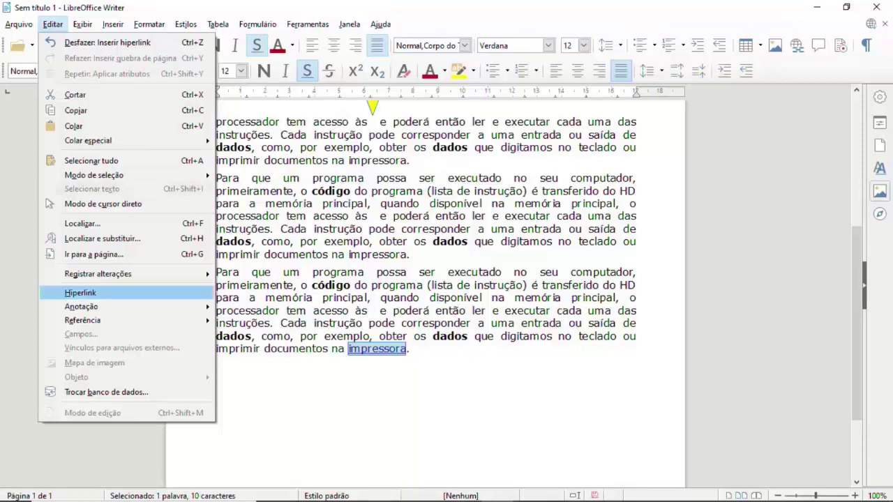
{"action": "key", "text": "Return"}
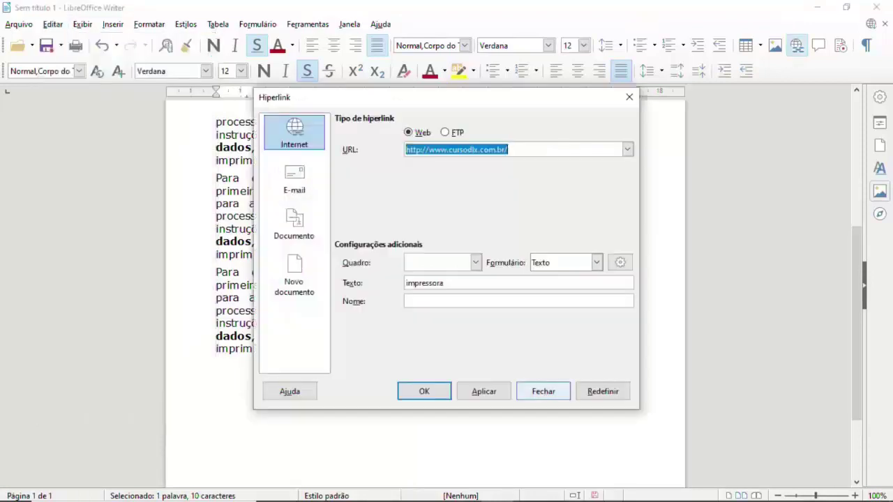
{"action": "key", "text": "Return"}
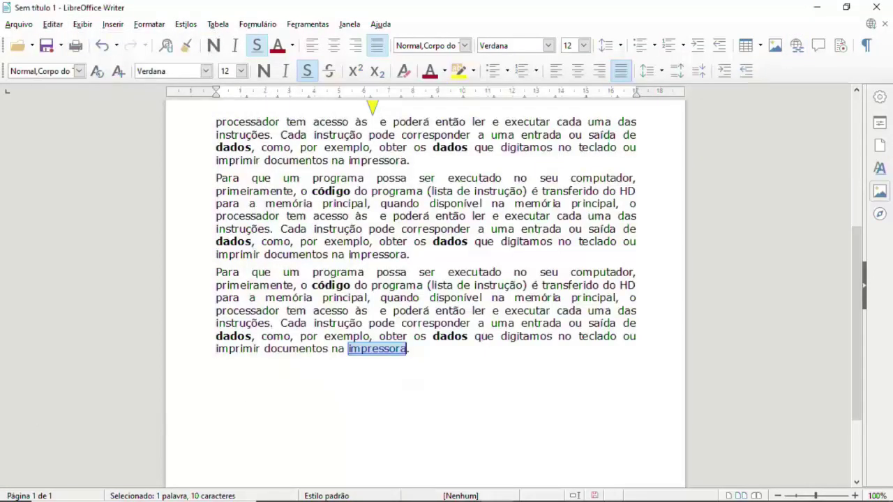
{"action": "key", "text": "Right"}
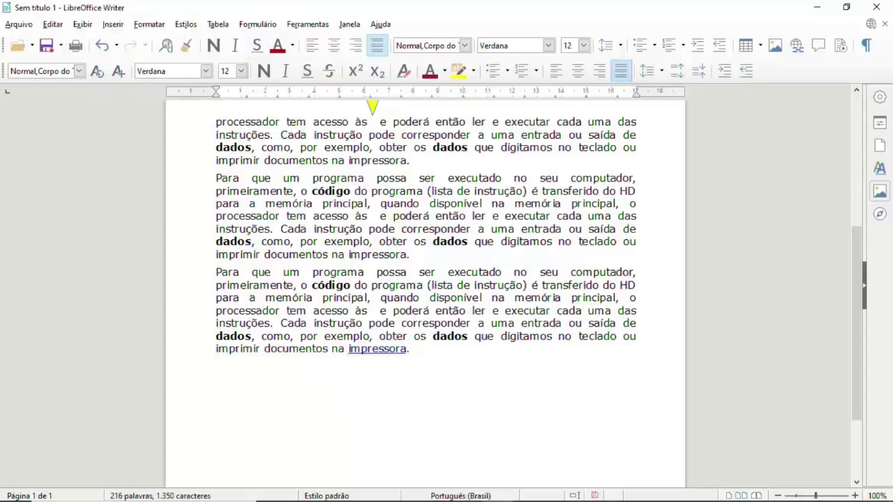
- Examine the insert commands one by one from the page break down to the special character entry
{"action": "key", "text": "alt+i"}
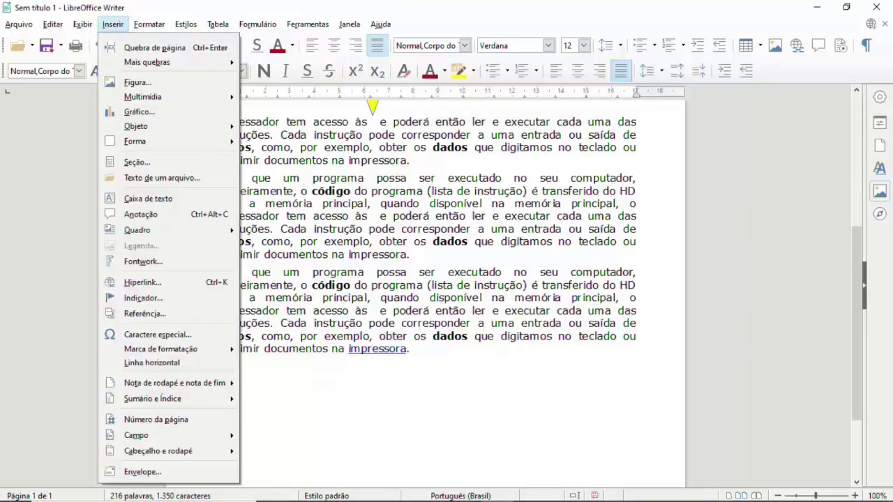
{"action": "key", "text": "Down"}
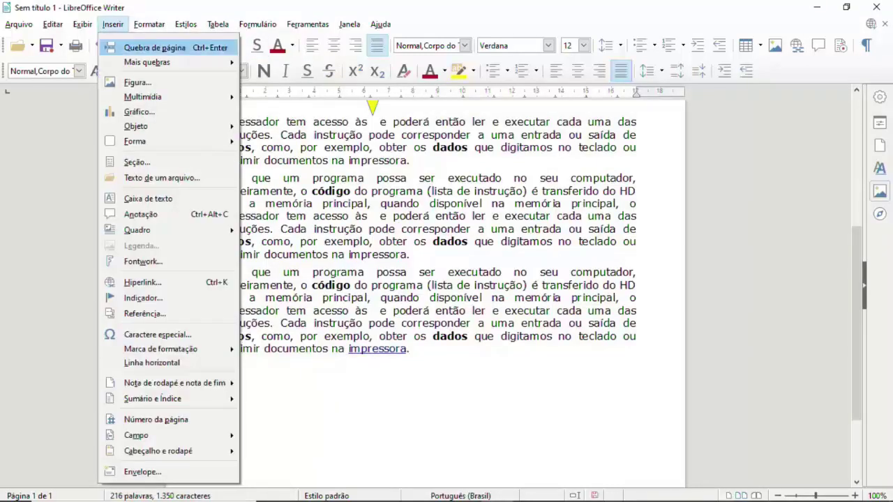
{"action": "key", "text": "Down"}
{"action": "key", "text": "Down"}
{"action": "key", "text": "Down"}
{"action": "key", "text": "Down"}
{"action": "key", "text": "Down"}
{"action": "key", "text": "Down"}
{"action": "key", "text": "Down"}
{"action": "key", "text": "Down"}
{"action": "key", "text": "Down"}
{"action": "key", "text": "Down"}
{"action": "key", "text": "Down"}
{"action": "key", "text": "Down"}
{"action": "key", "text": "Down"}
{"action": "key", "text": "Down"}
{"action": "key", "text": "Down"}
{"action": "key", "text": "Down"}
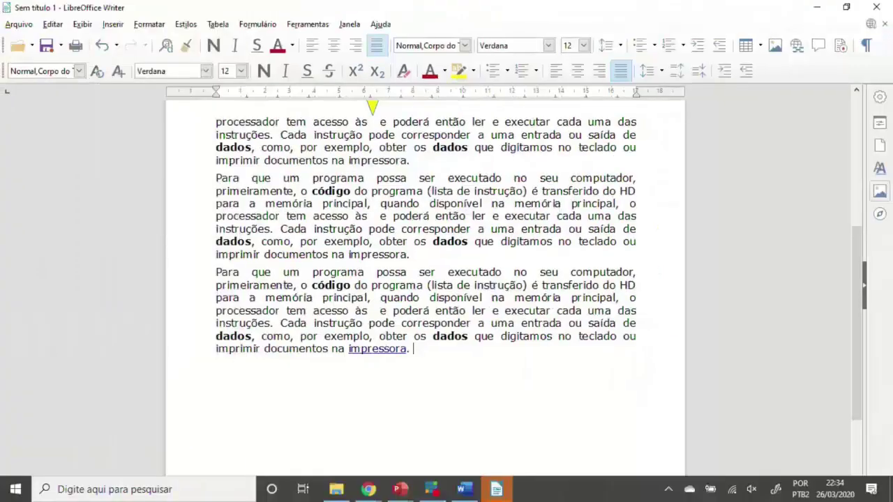
- Open the special character chooser and browse the symbols of the Wingdings 2 font
{"action": "key", "text": "alt+i"}
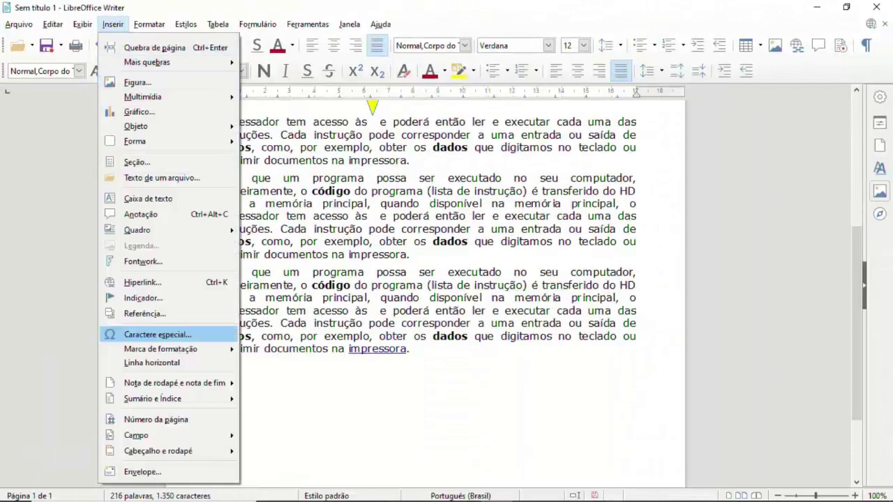
{"action": "key", "text": "Escape"}
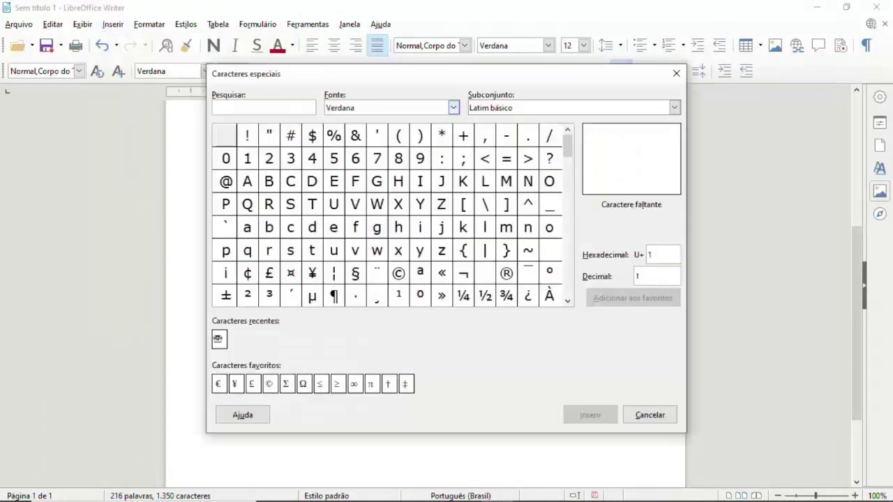
{"action": "left_click", "coordinate": [454, 108]}
{"action": "key", "text": "Down"}
{"action": "key", "text": "Down"}
{"action": "key", "text": "Down"}
{"action": "key", "text": "Down"}
{"action": "key", "text": "Return"}
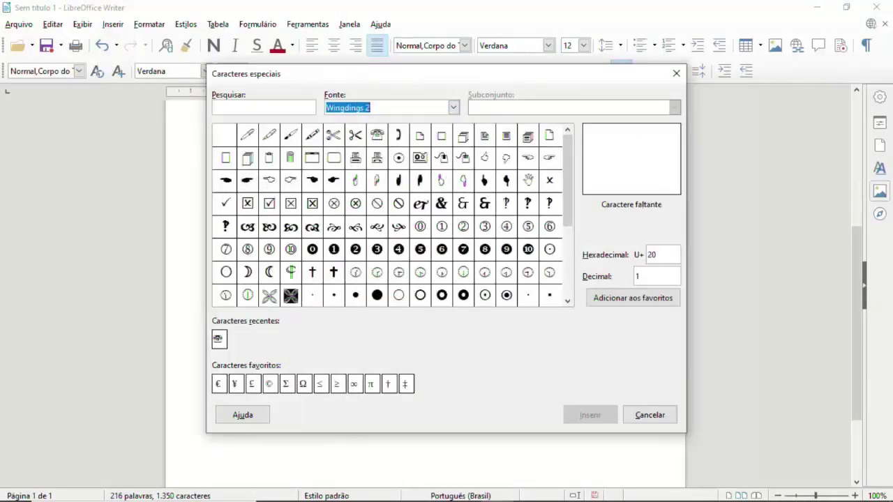
{"action": "scroll", "coordinate": [550, 273], "scroll_direction": "down", "scroll_amount": 5}
{"action": "scroll", "coordinate": [549, 272], "scroll_direction": "up", "scroll_amount": 5}
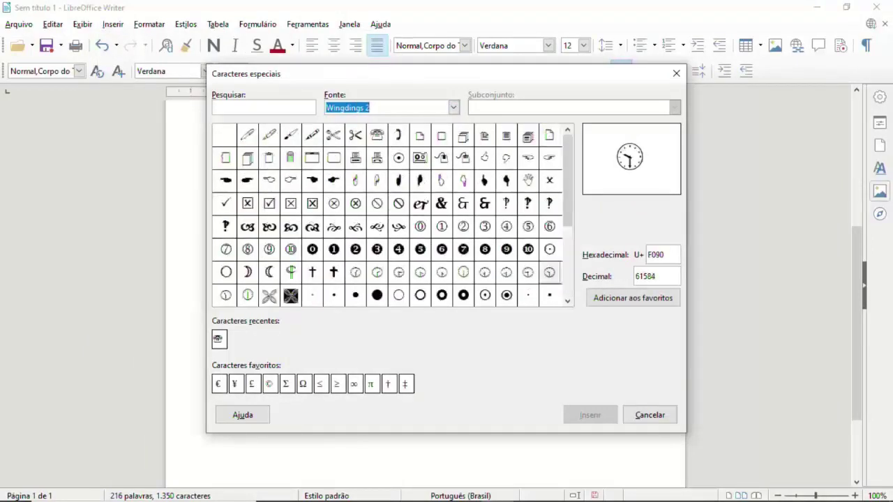
- Switch the special character font to Wingdings 3 and view its arrow symbols
{"action": "left_click", "coordinate": [454, 107]}
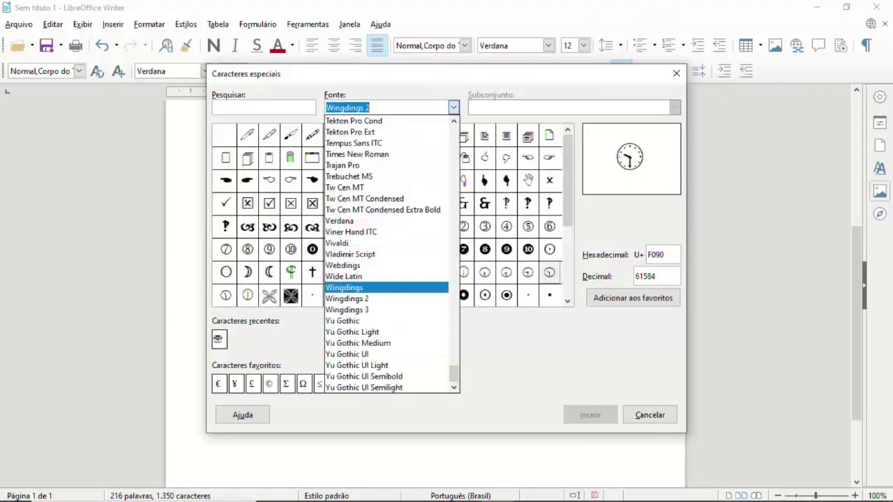
{"action": "key", "text": "Down"}
{"action": "key", "text": "Return"}
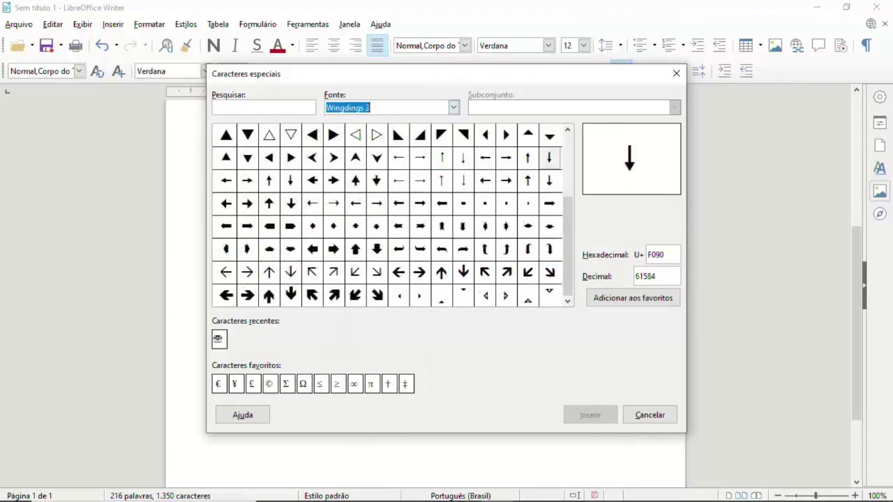
- Insert the Webdings dove character (U+F0FF) at the end of the last paragraph
{"action": "left_click", "coordinate": [454, 106]}
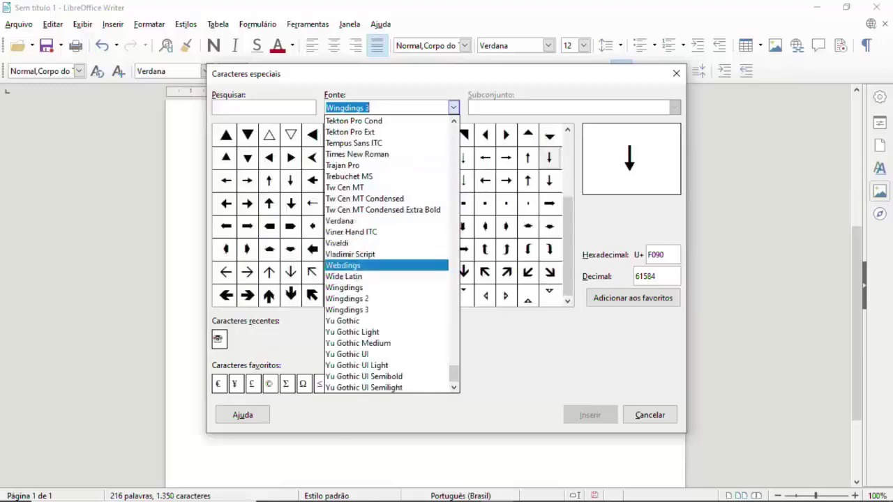
{"action": "left_click", "coordinate": [454, 107]}
{"action": "key", "text": "Up"}
{"action": "key", "text": "Up"}
{"action": "key", "text": "Up"}
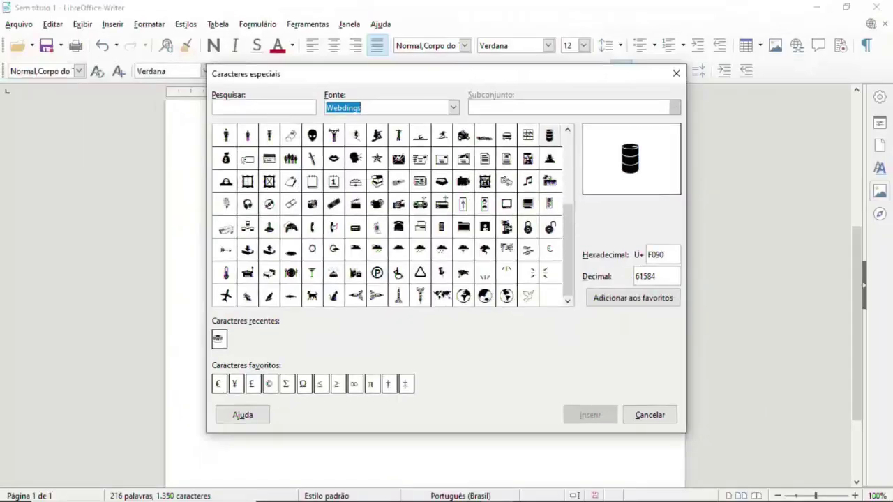
{"action": "left_click", "coordinate": [528, 296]}
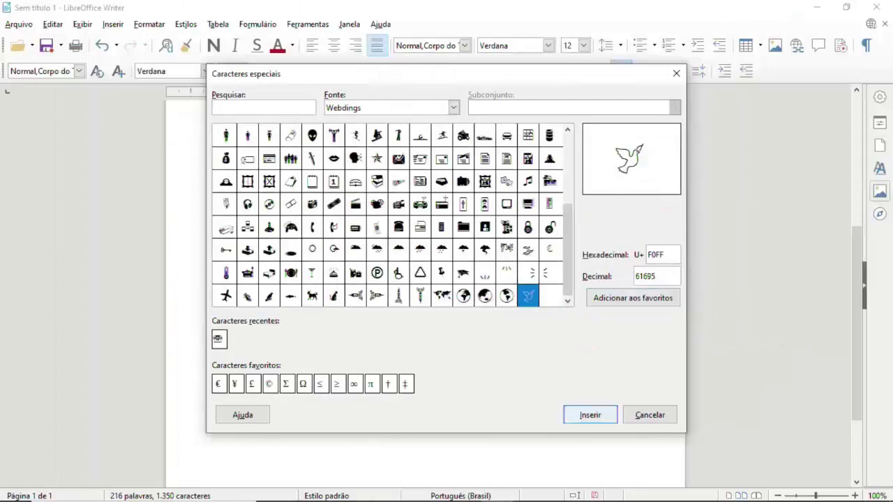
{"action": "left_click", "coordinate": [590, 414]}
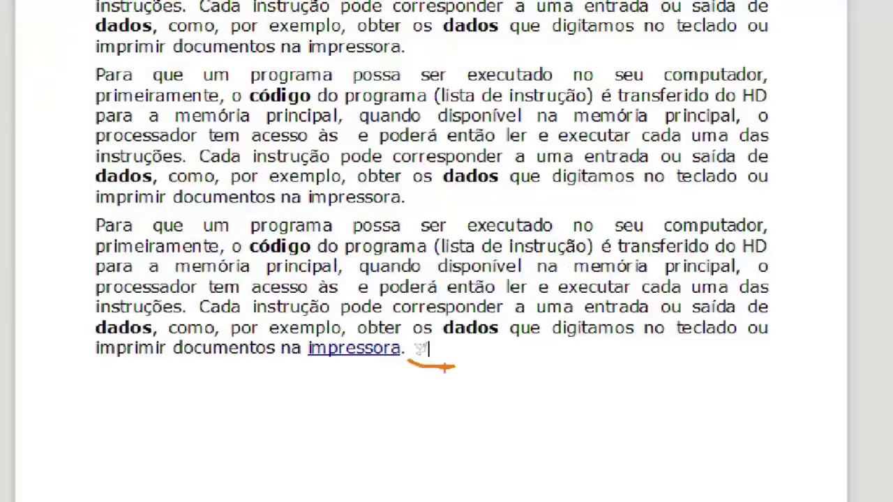
- Select the inserted dove character and set its font size to 88
{"action": "key", "text": "shift+Left"}
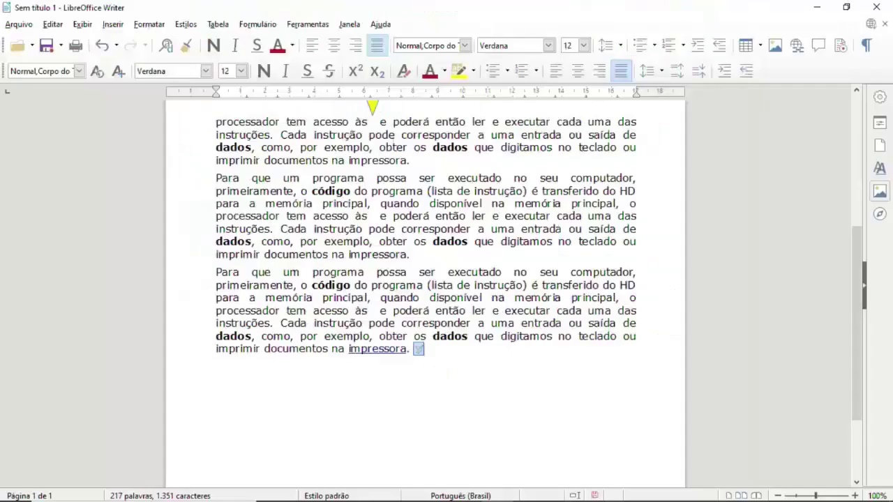
{"action": "left_click", "coordinate": [241, 71]}
{"action": "scroll", "coordinate": [233, 139], "scroll_direction": "down", "scroll_amount": 3}
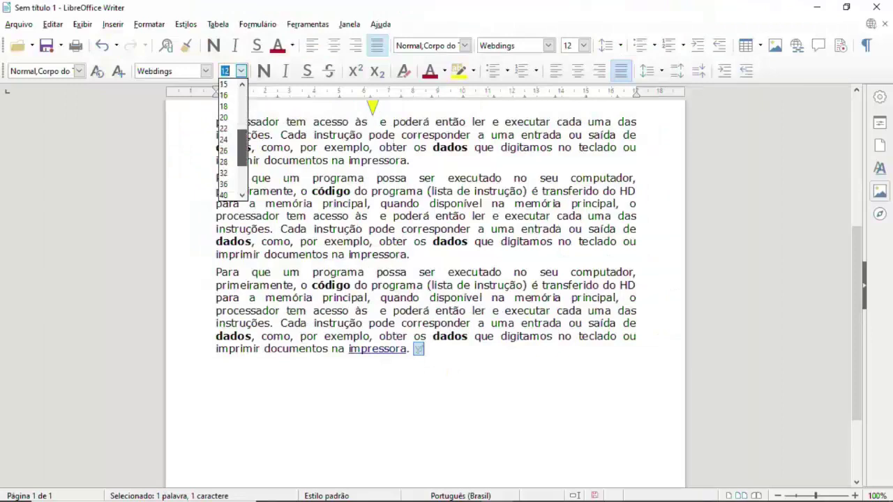
{"action": "scroll", "coordinate": [232, 140], "scroll_direction": "down", "scroll_amount": 1}
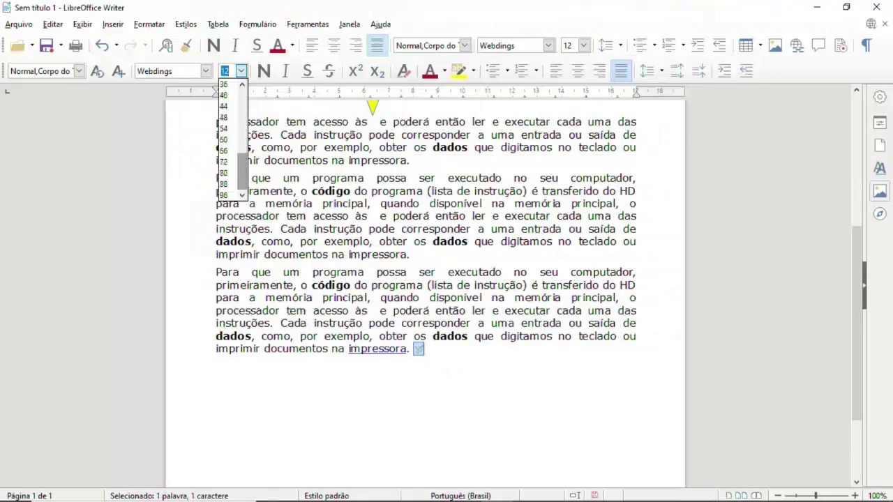
{"action": "left_click", "coordinate": [225, 184]}
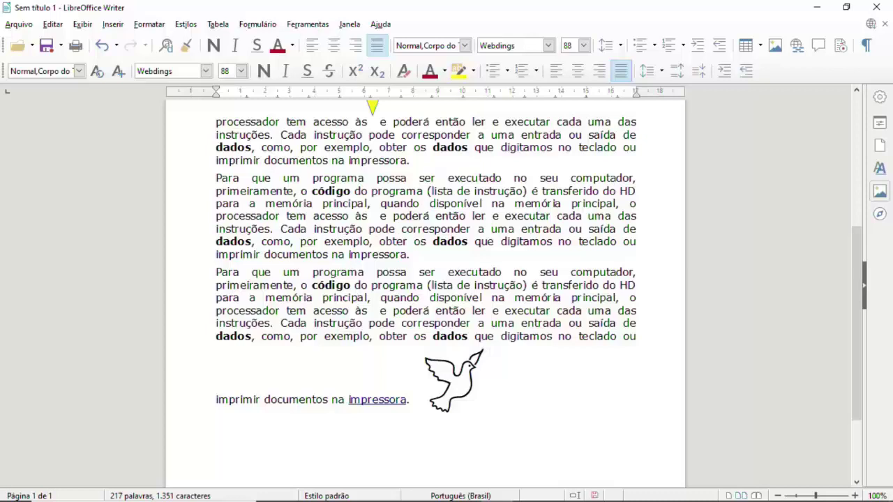
- Undo the dove's font size change and delete the dove character
{"action": "key", "text": "ctrl+z"}
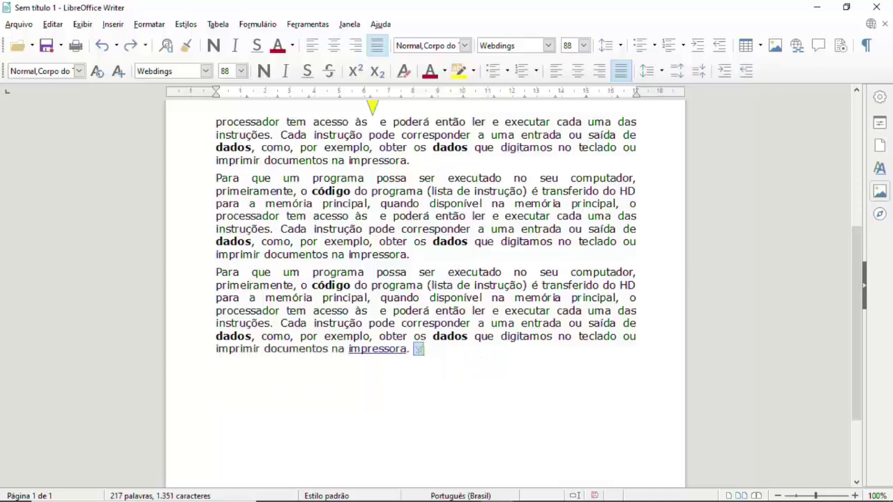
{"action": "key", "text": "Delete"}
- Examine the insert commands for formatting marks, table of contents and index, and header and footer
{"action": "key", "text": "alt+i"}
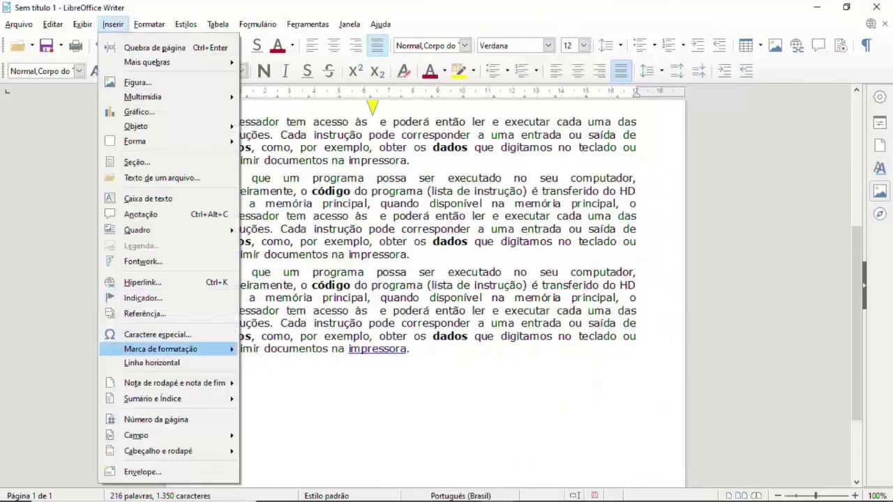
{"action": "mouse_move", "coordinate": [168, 399]}
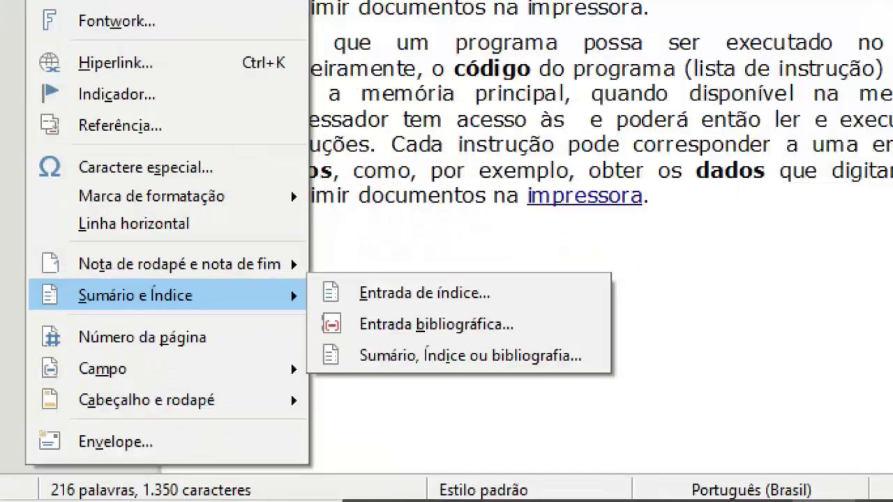
{"action": "left_click_drag", "start_coordinate": [97, 314], "coordinate": [170, 315]}
{"action": "left_click_drag", "start_coordinate": [119, 419], "coordinate": [227, 414]}
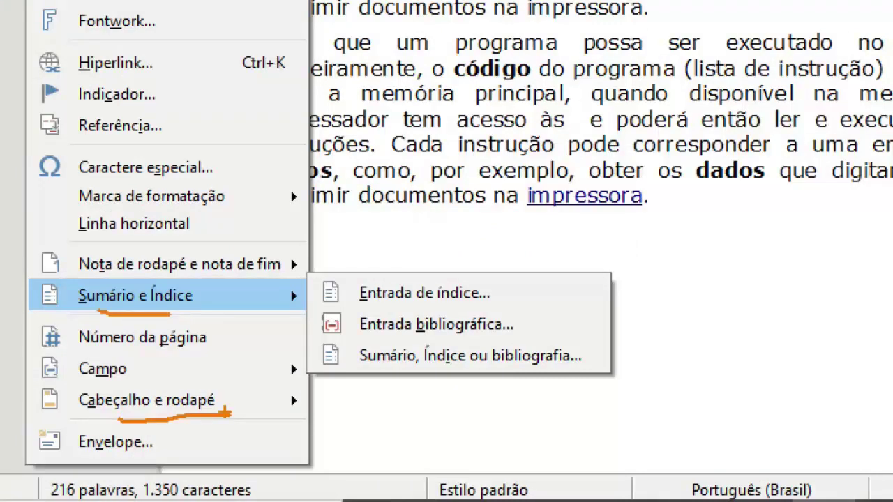